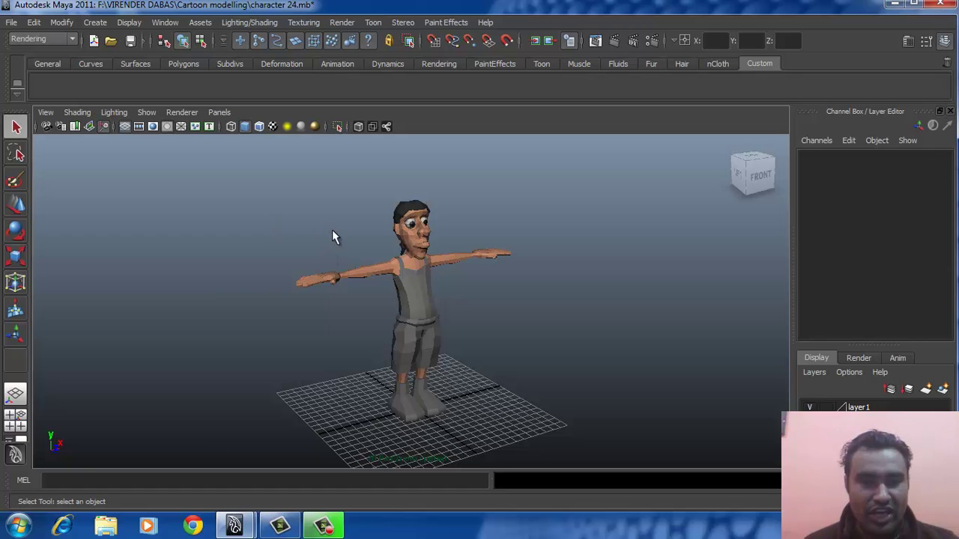
Select the character model and open the UV Texture Editor for it
{"action": "left_click_drag", "start_coordinate": [439, 308], "coordinate": [389, 338]}
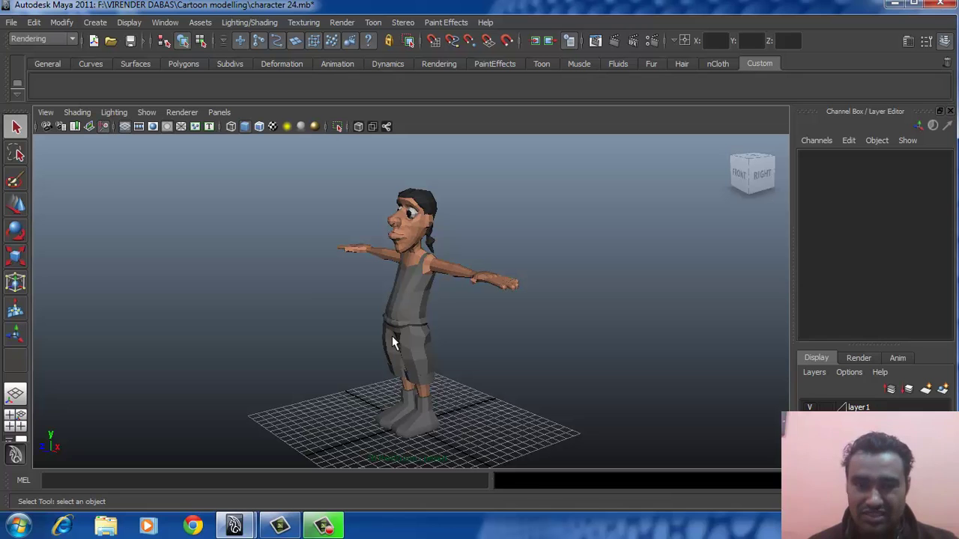
{"action": "left_click_drag", "start_coordinate": [364, 305], "coordinate": [306, 223]}
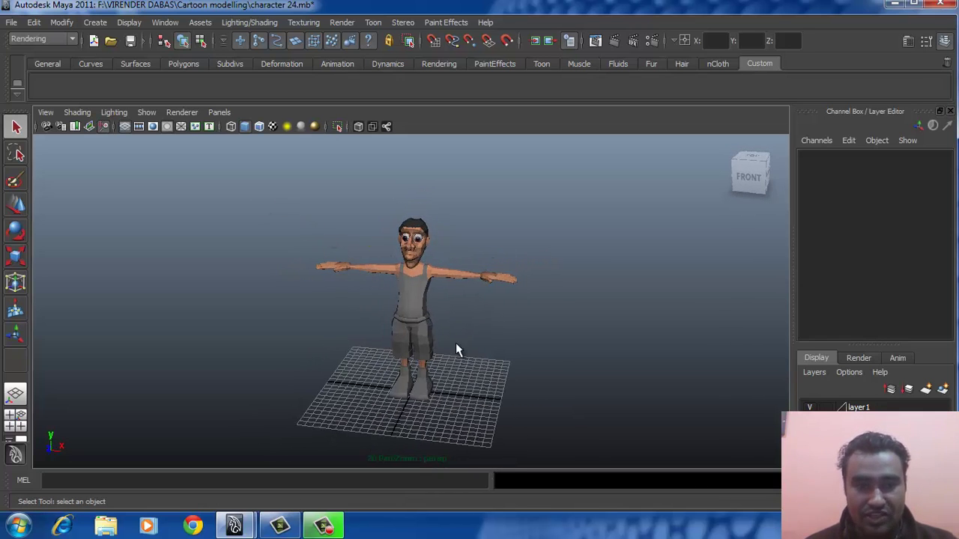
{"action": "left_click", "coordinate": [410, 315]}
{"action": "left_click_drag", "start_coordinate": [385, 349], "coordinate": [336, 315]}
{"action": "left_click", "coordinate": [165, 23]}
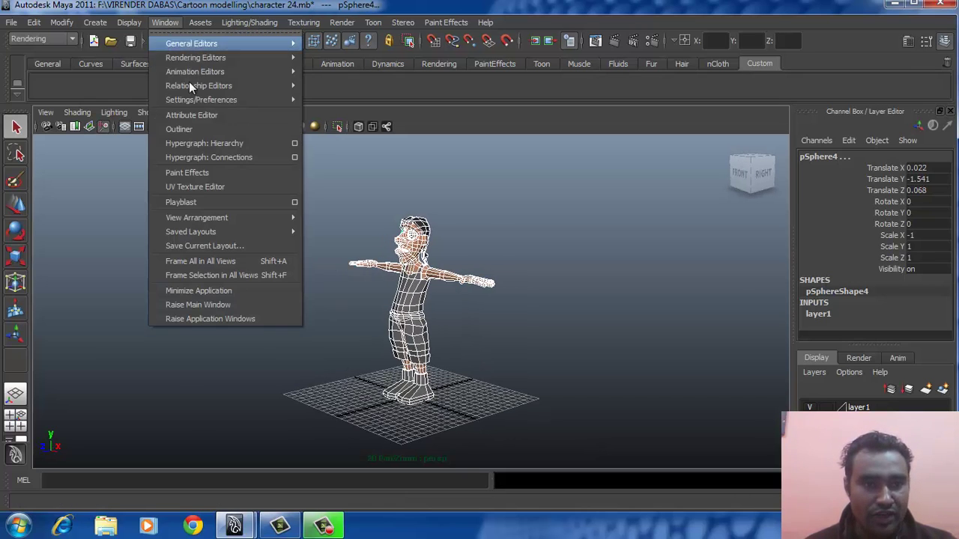
{"action": "left_click", "coordinate": [211, 187]}
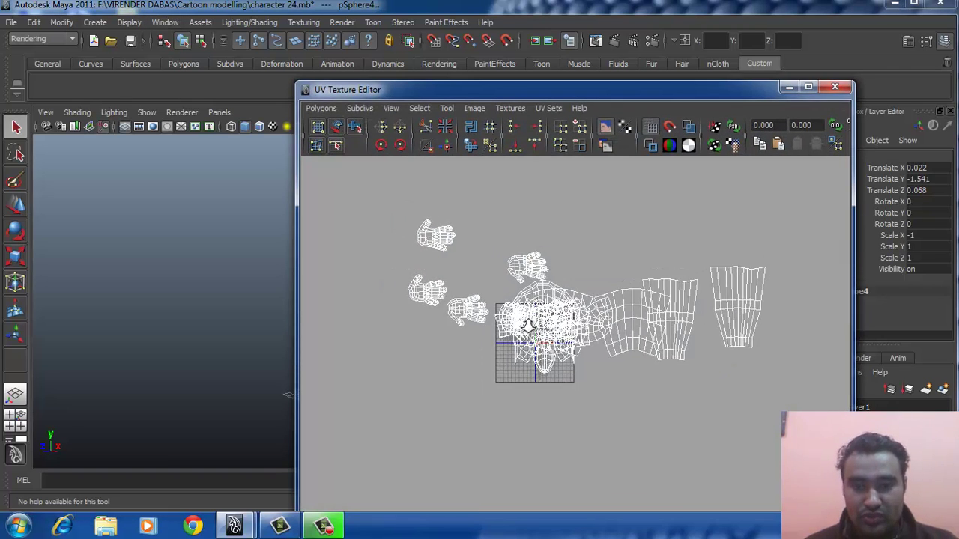
Select all of the character's UVs and apply Layout to arrange the overlapping shells within the 0–1 UV space
{"action": "mouse_move", "coordinate": [529, 326]}
{"action": "left_mouse_down"}
{"action": "mouse_move", "coordinate": [586, 342]}
{"action": "mouse_move", "coordinate": [523, 336]}
{"action": "left_mouse_up"}
{"action": "left_click_drag", "start_coordinate": [623, 349], "coordinate": [666, 350]}
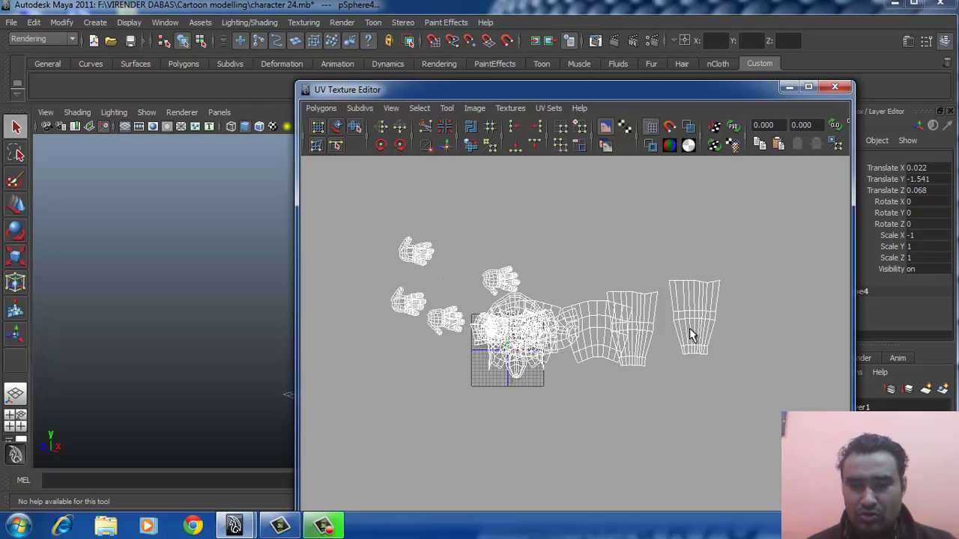
{"action": "left_click_drag", "start_coordinate": [571, 325], "coordinate": [460, 315]}
{"action": "right_click", "coordinate": [536, 324]}
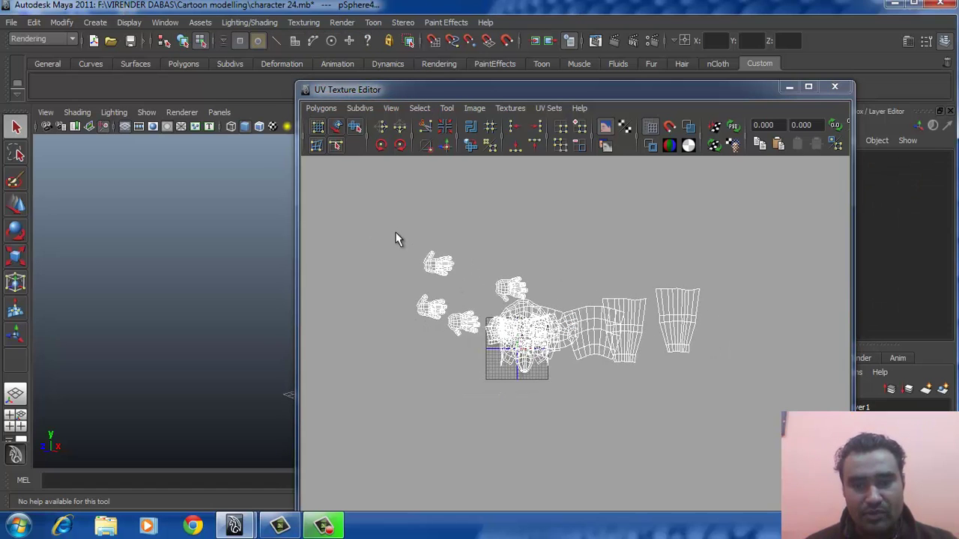
{"action": "left_click_drag", "start_coordinate": [397, 240], "coordinate": [740, 430]}
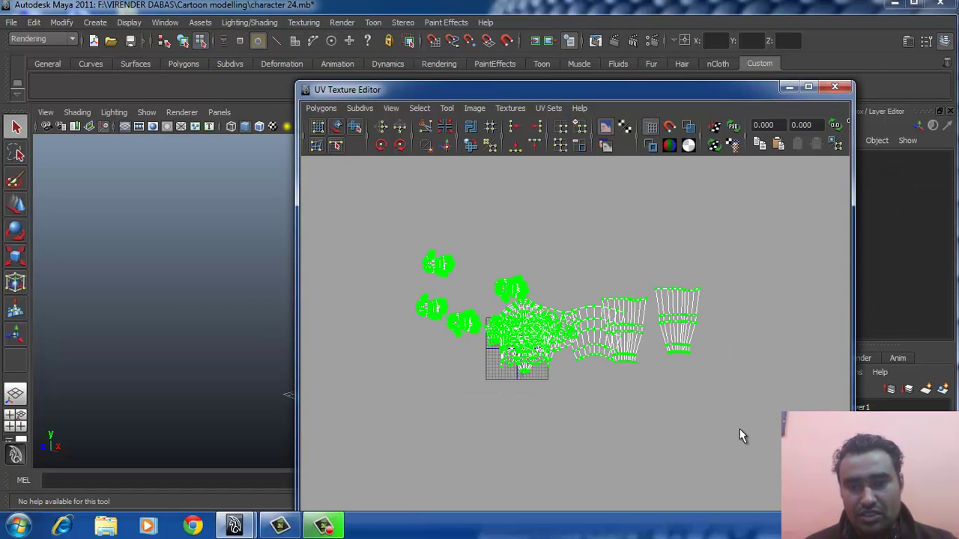
{"action": "left_click", "coordinate": [320, 109]}
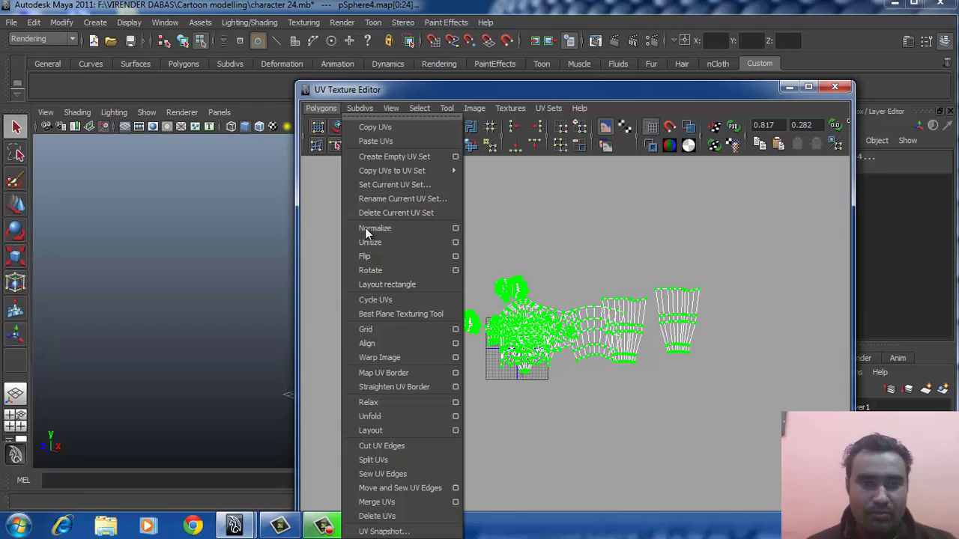
{"action": "left_click", "coordinate": [376, 427]}
Select the whole oval UV shell near the UV origin, scale it down strongly and place it in the origin corner of the UV square
{"action": "left_click_drag", "start_coordinate": [508, 339], "coordinate": [771, 380]}
{"action": "left_click_drag", "start_coordinate": [446, 334], "coordinate": [659, 372]}
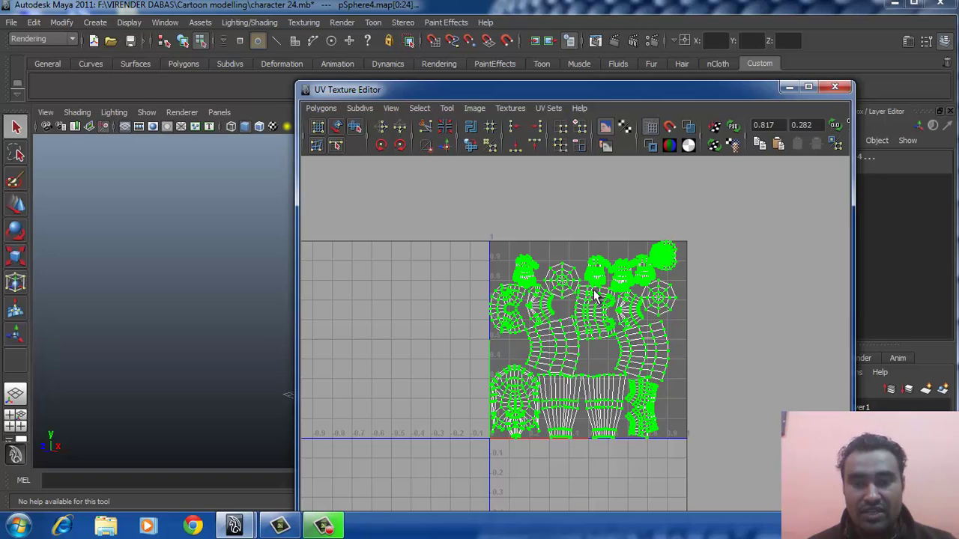
{"action": "left_click_drag", "start_coordinate": [564, 312], "coordinate": [618, 348]}
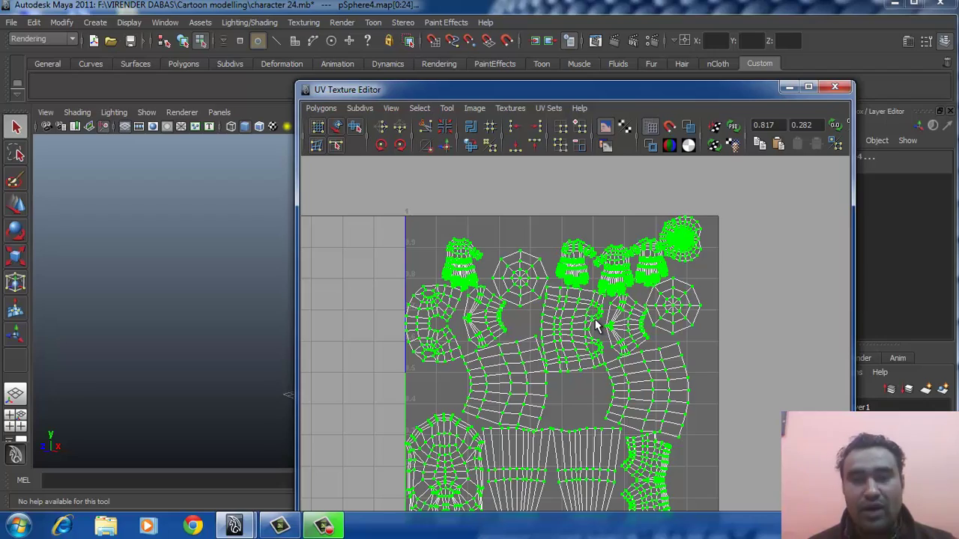
{"action": "left_click_drag", "start_coordinate": [583, 344], "coordinate": [694, 355]}
{"action": "mouse_move", "coordinate": [583, 326]}
{"action": "left_mouse_down"}
{"action": "mouse_move", "coordinate": [589, 338]}
{"action": "mouse_move", "coordinate": [563, 368]}
{"action": "mouse_move", "coordinate": [640, 335]}
{"action": "mouse_move", "coordinate": [583, 311]}
{"action": "left_mouse_up"}
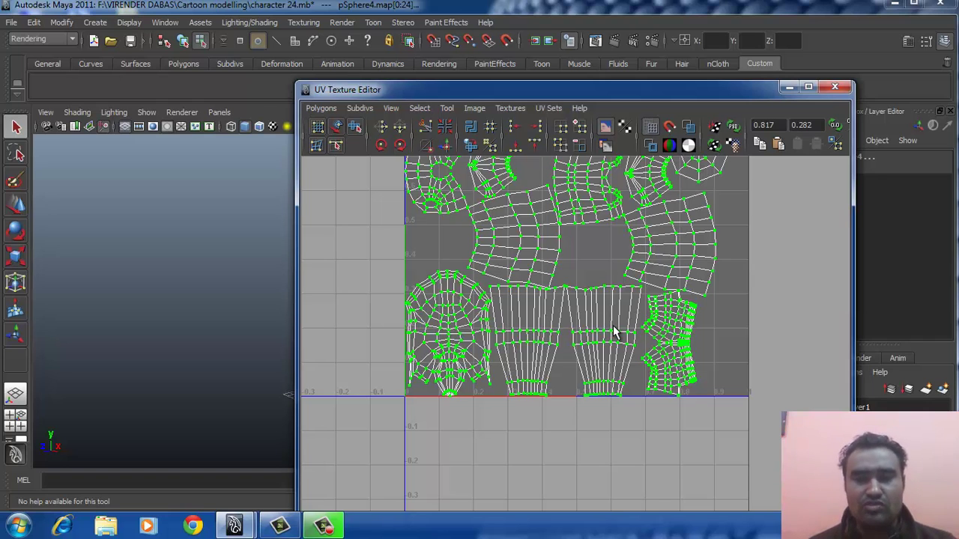
{"action": "left_click_drag", "start_coordinate": [626, 341], "coordinate": [496, 347]}
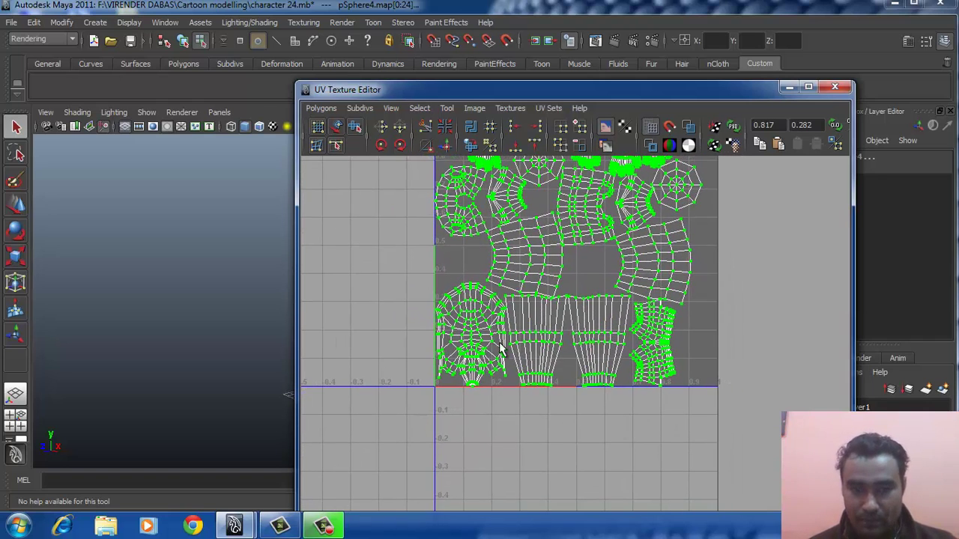
{"action": "left_click", "coordinate": [487, 338]}
{"action": "left_click", "coordinate": [479, 343]}
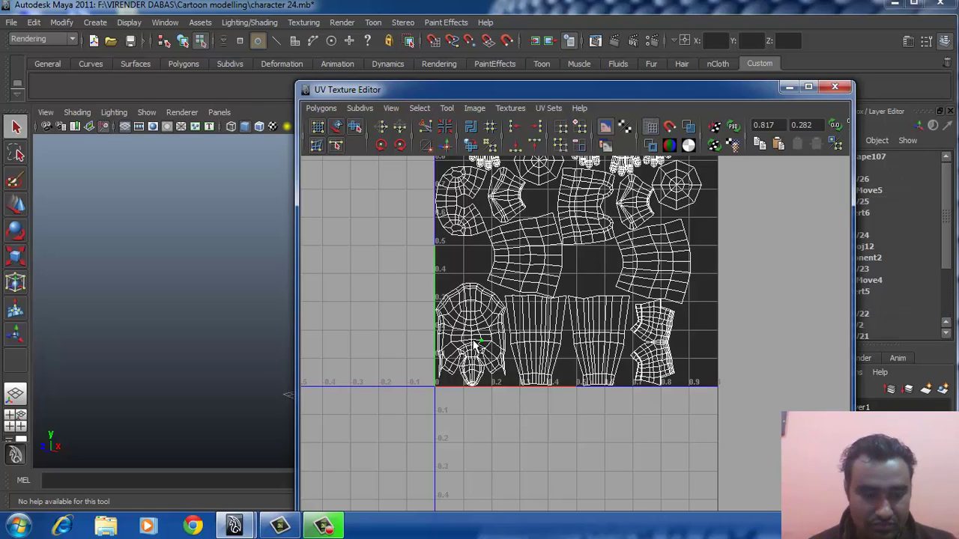
{"action": "right_click", "coordinate": [472, 340], "text": "ctrl"}
{"action": "left_click", "coordinate": [526, 327]}
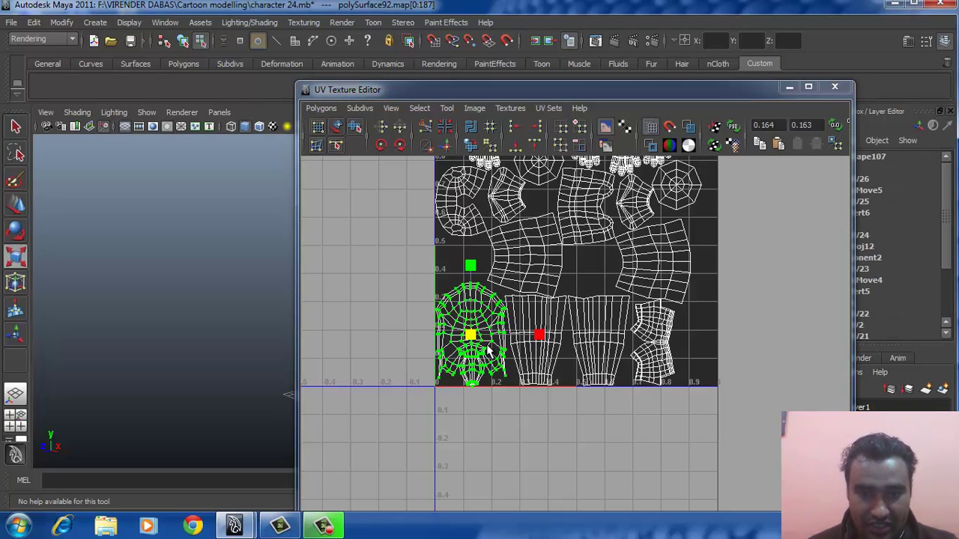
{"action": "left_click_drag", "start_coordinate": [477, 339], "coordinate": [419, 368]}
{"action": "key", "text": "w"}
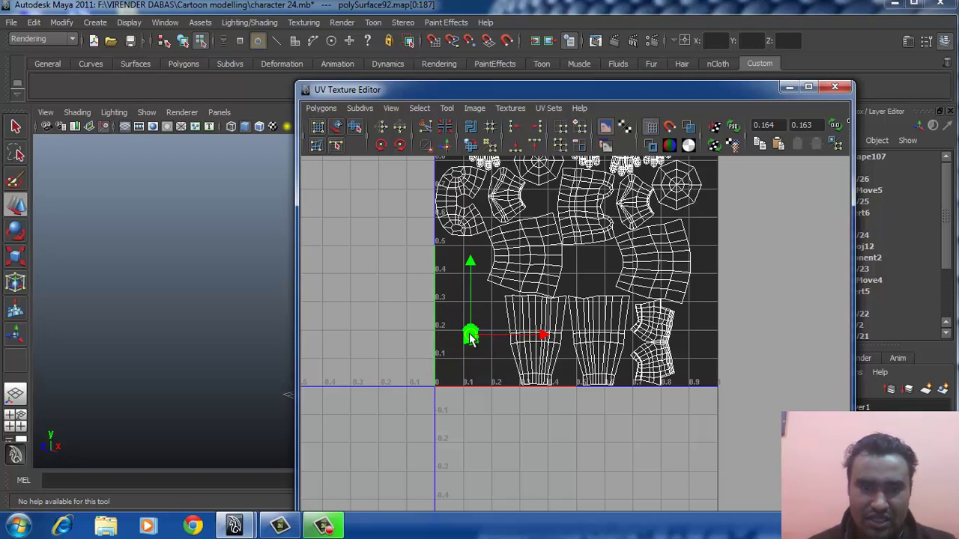
{"action": "left_click_drag", "start_coordinate": [470, 335], "coordinate": [444, 370]}
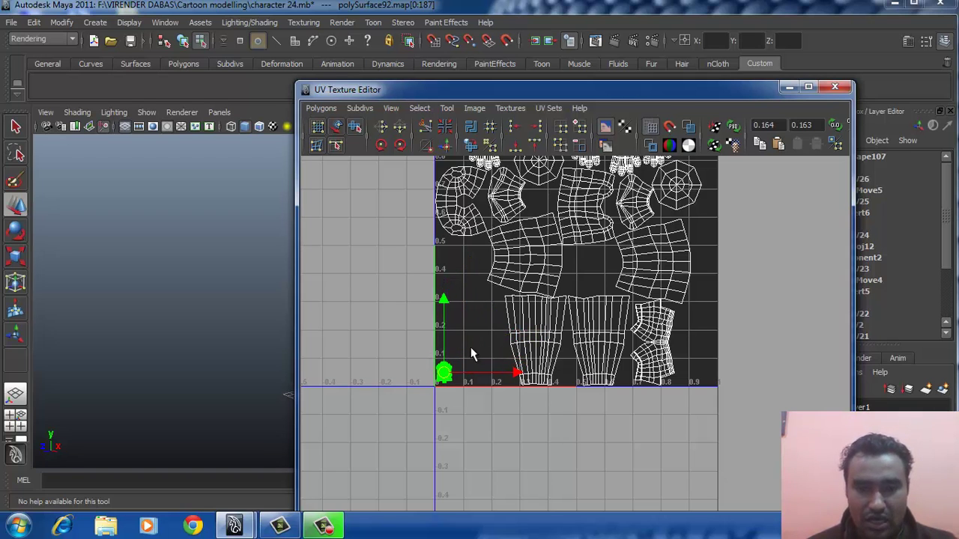
Select both tapered leg-like UV shells completely, shrink them together and place them beside the small oval shell
{"action": "scroll", "coordinate": [571, 369], "scroll_direction": "up", "scroll_amount": 2}
{"action": "left_click", "coordinate": [585, 368]}
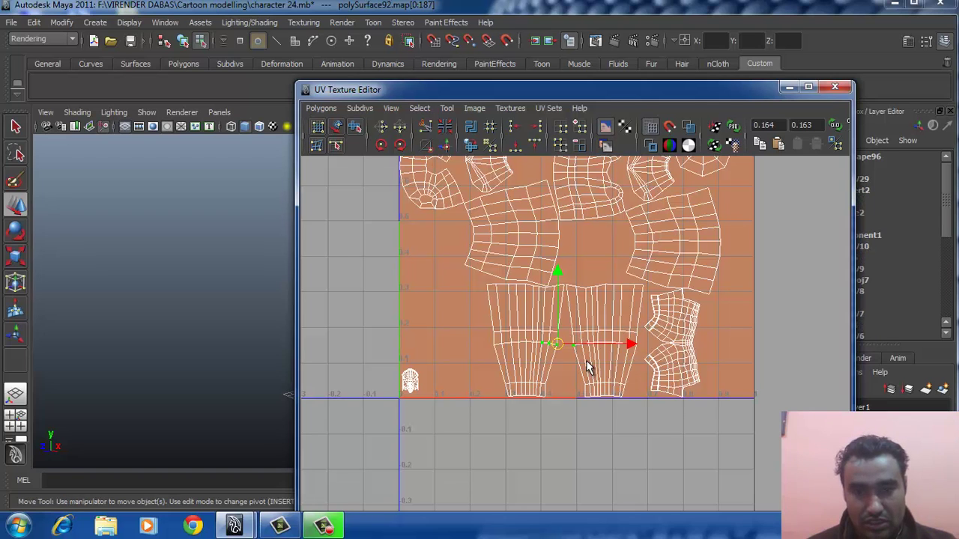
{"action": "right_click", "coordinate": [583, 346], "text": "ctrl"}
{"action": "left_click", "coordinate": [630, 334]}
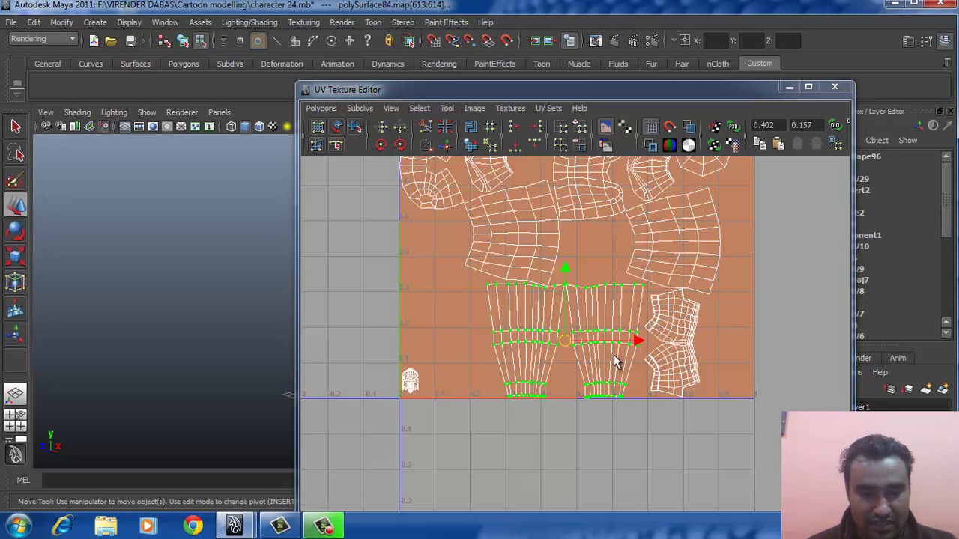
{"action": "key", "text": "r"}
{"action": "left_click_drag", "start_coordinate": [562, 342], "coordinate": [510, 363]}
{"action": "key", "text": "w"}
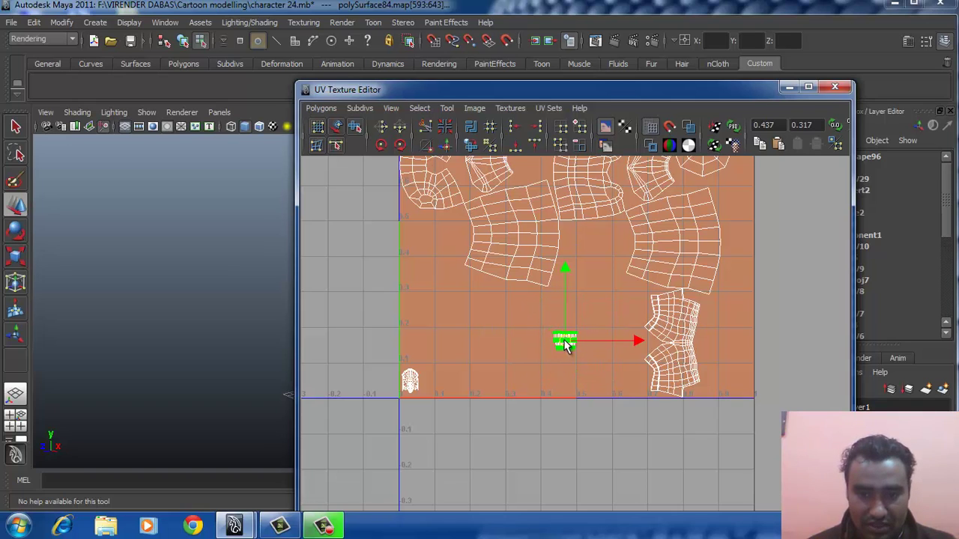
{"action": "left_click_drag", "start_coordinate": [563, 342], "coordinate": [430, 385]}
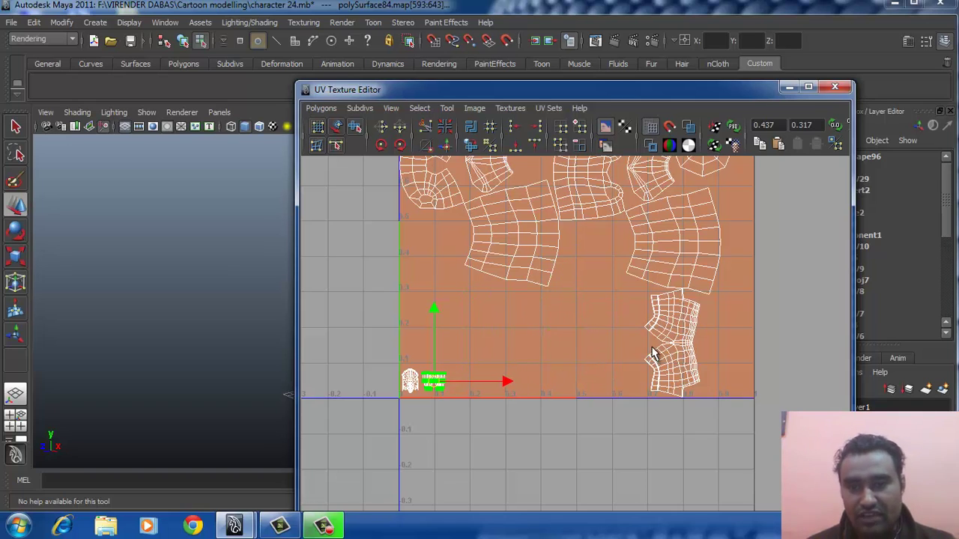
Enlarge the shorts-shaped UV shell, rotate it a quarter turn so its waist faces up, and fit it along the lower part of the UV square
{"action": "left_click", "coordinate": [686, 364]}
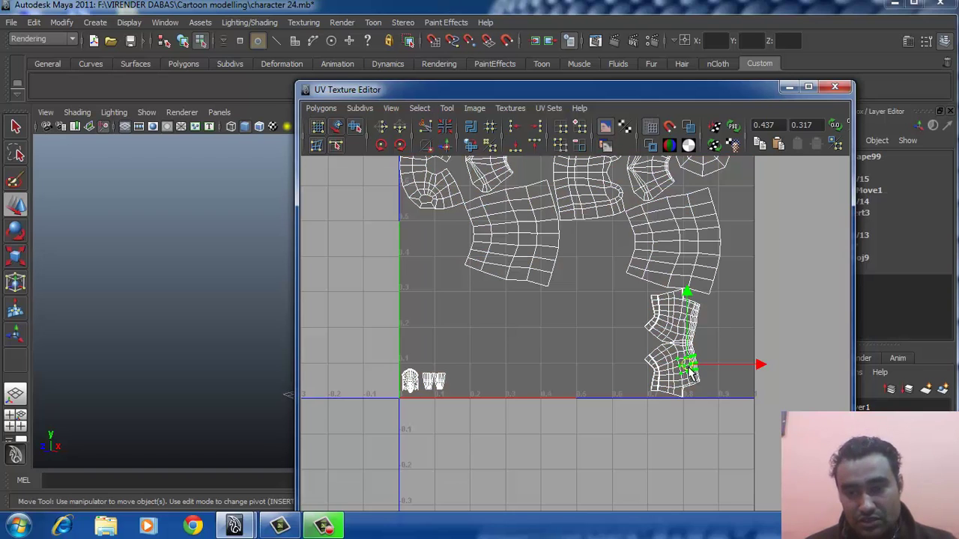
{"action": "right_click", "coordinate": [687, 367], "text": "ctrl"}
{"action": "left_click", "coordinate": [731, 352]}
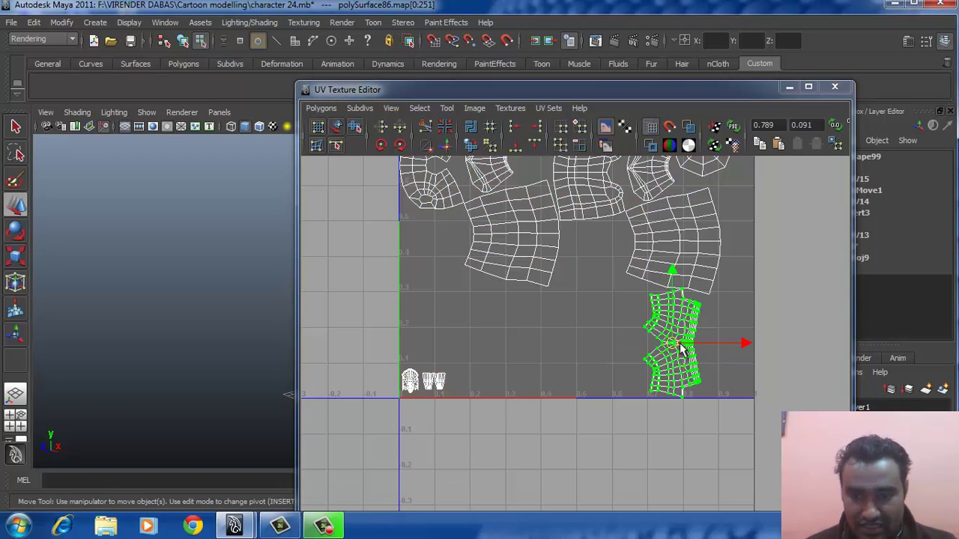
{"action": "left_click_drag", "start_coordinate": [681, 346], "coordinate": [776, 366]}
{"action": "key", "text": "e"}
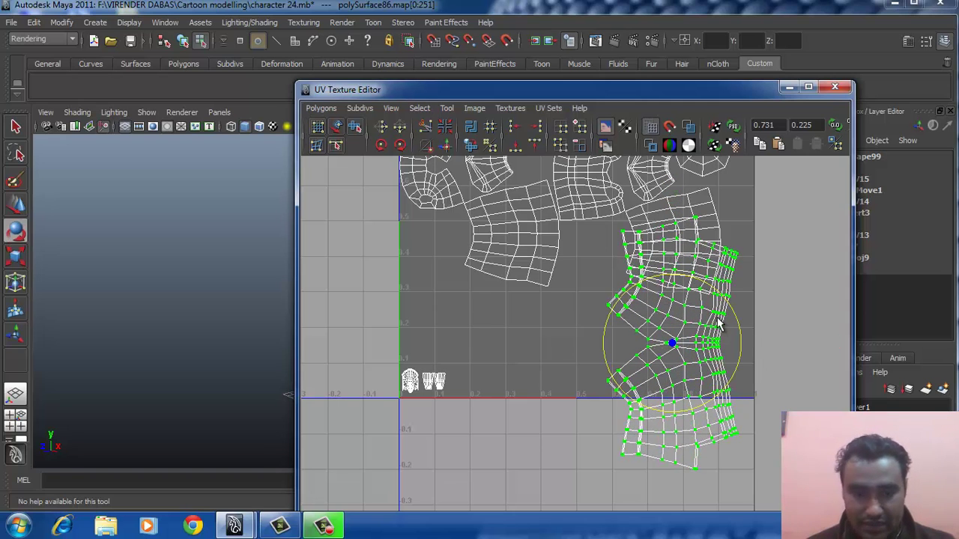
{"action": "left_click_drag", "start_coordinate": [734, 313], "coordinate": [661, 306]}
{"action": "key", "text": "w"}
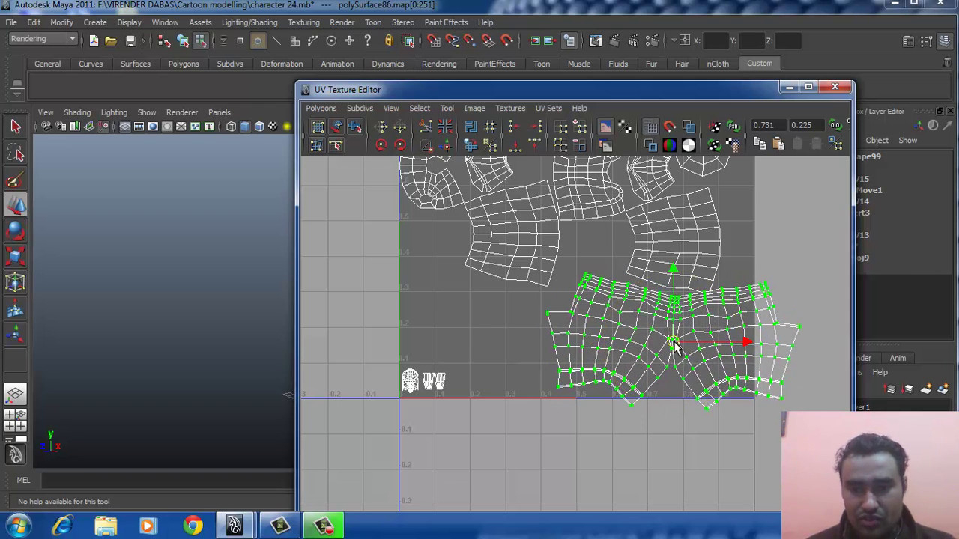
{"action": "left_click_drag", "start_coordinate": [640, 342], "coordinate": [593, 333]}
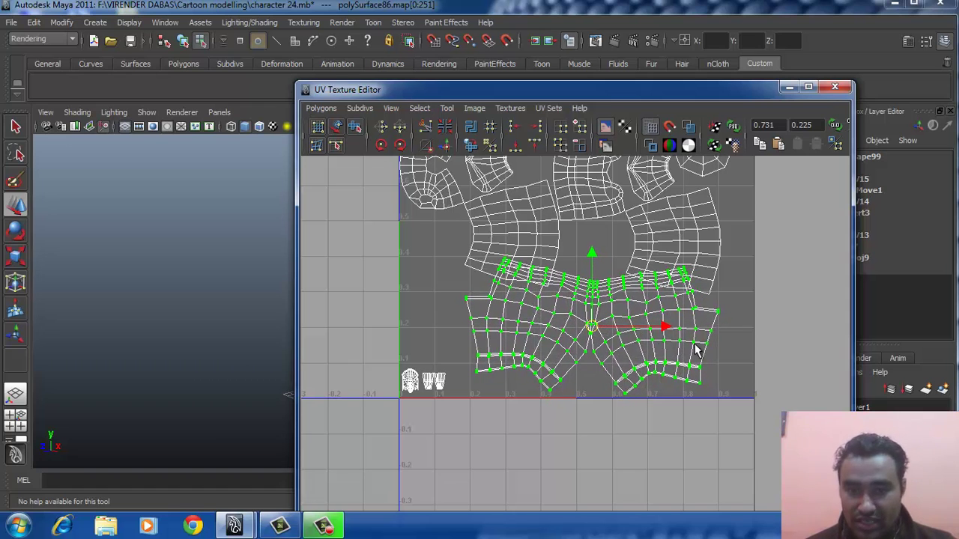
{"action": "scroll", "coordinate": [582, 332], "scroll_direction": "down", "scroll_amount": 3}
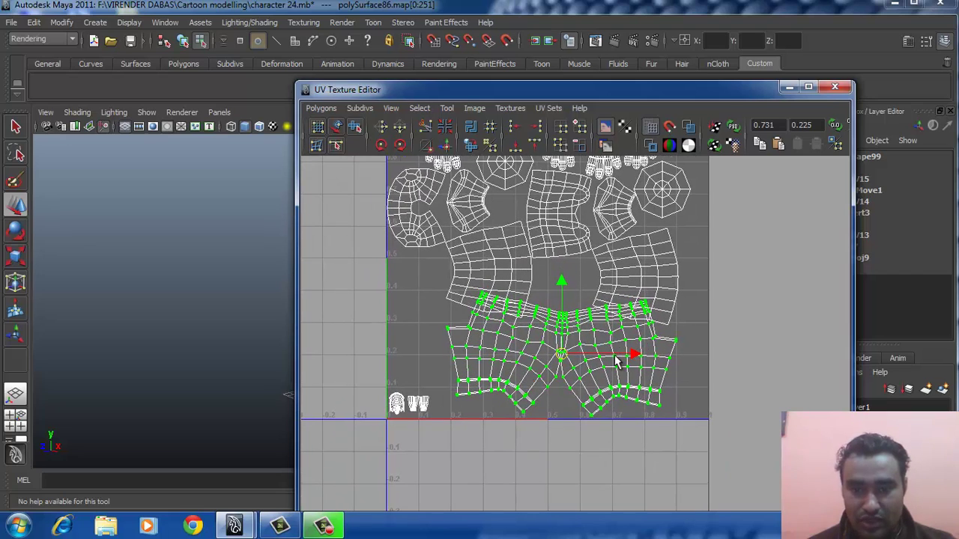
{"action": "left_click_drag", "start_coordinate": [631, 358], "coordinate": [659, 357]}
Shrink the curved grid-like UV shell above the shorts' outer leg and move it into the gap between the two shorts legs
{"action": "mouse_move", "coordinate": [642, 313]}
{"action": "left_mouse_down"}
{"action": "mouse_move", "coordinate": [619, 365]}
{"action": "mouse_move", "coordinate": [648, 330]}
{"action": "left_mouse_up"}
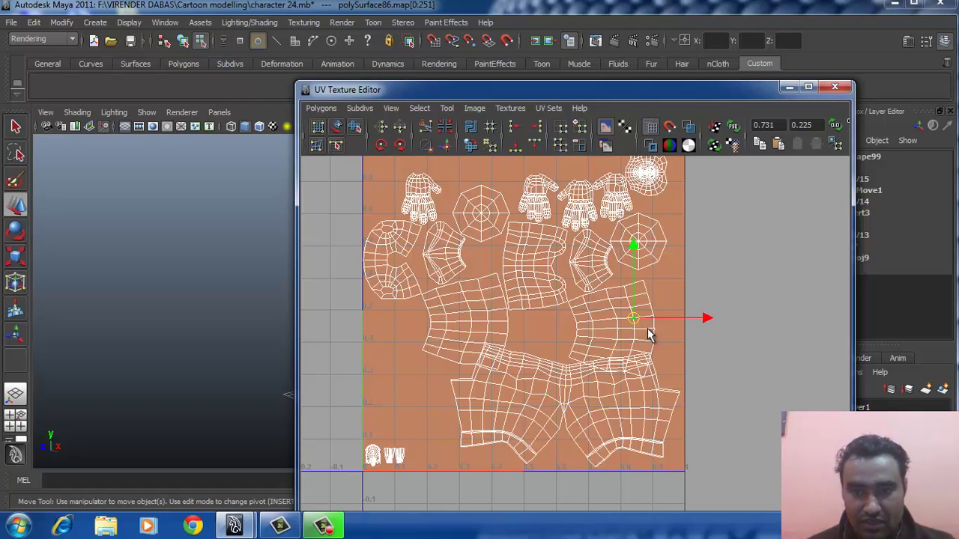
{"action": "right_click", "coordinate": [640, 320], "text": "ctrl"}
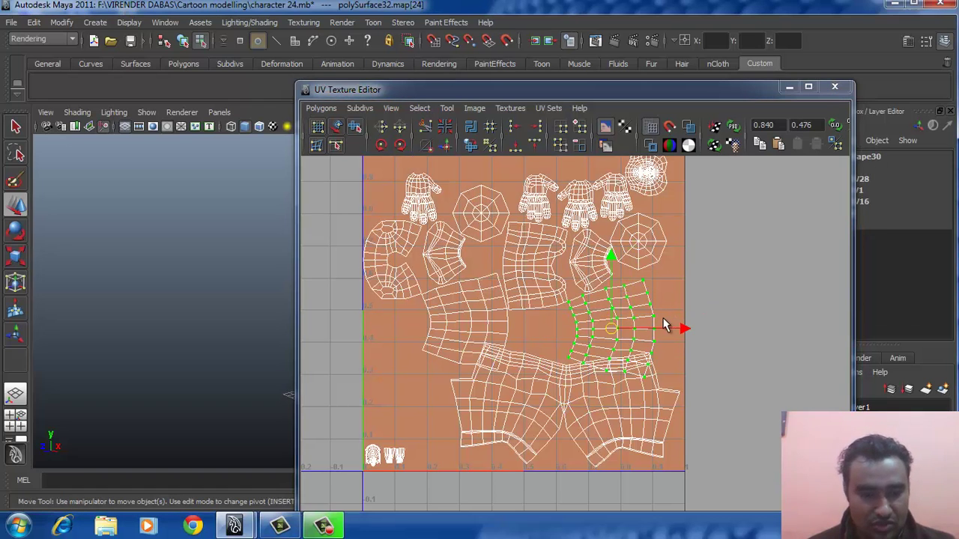
{"action": "key", "text": "r"}
{"action": "left_click_drag", "start_coordinate": [609, 335], "coordinate": [562, 465]}
{"action": "key", "text": "w"}
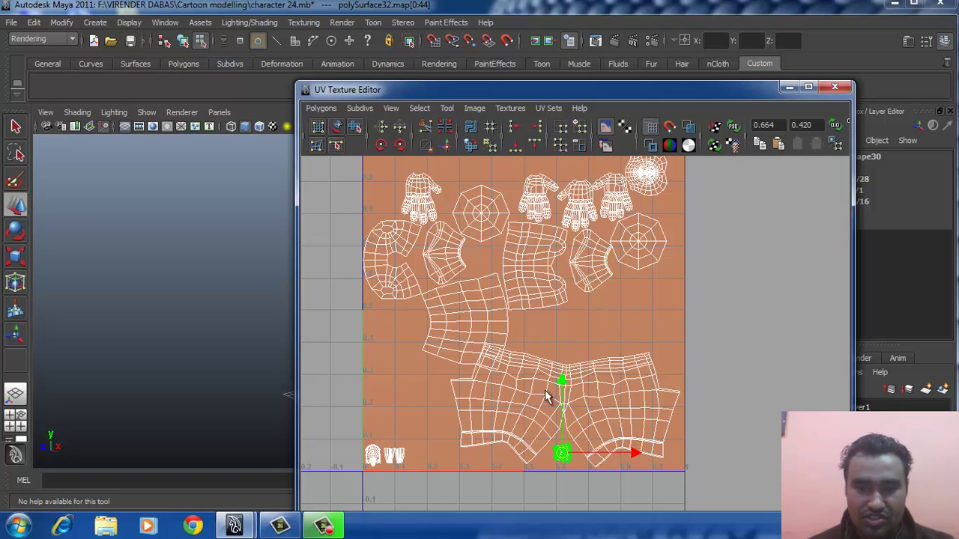
Shrink the remaining curved grid-like UV shell and move it into the free space between the tiny tapered shells and the shorts
{"action": "left_click", "coordinate": [487, 305]}
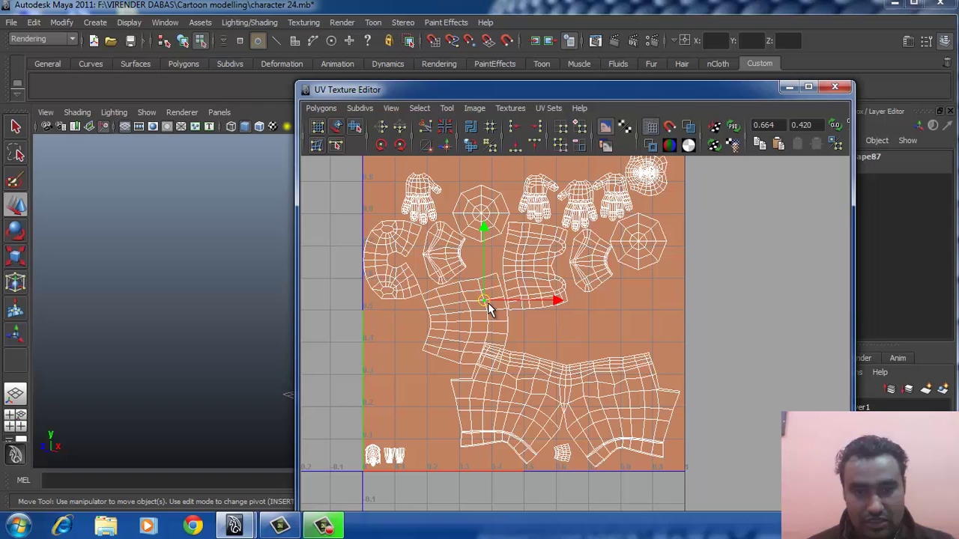
{"action": "right_click", "coordinate": [523, 289], "text": "ctrl"}
{"action": "key", "text": "r"}
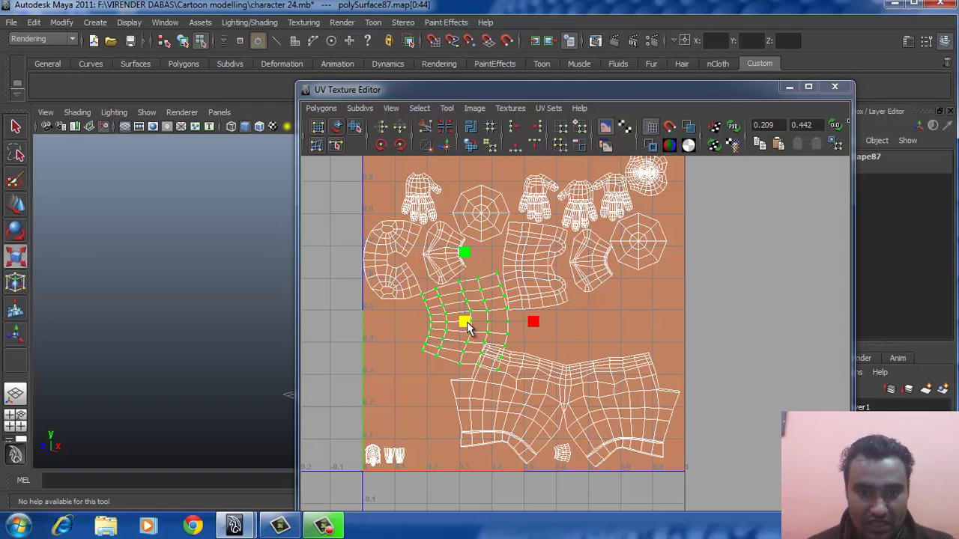
{"action": "left_click_drag", "start_coordinate": [466, 327], "coordinate": [424, 448]}
{"action": "key", "text": "w"}
{"action": "key", "text": "r"}
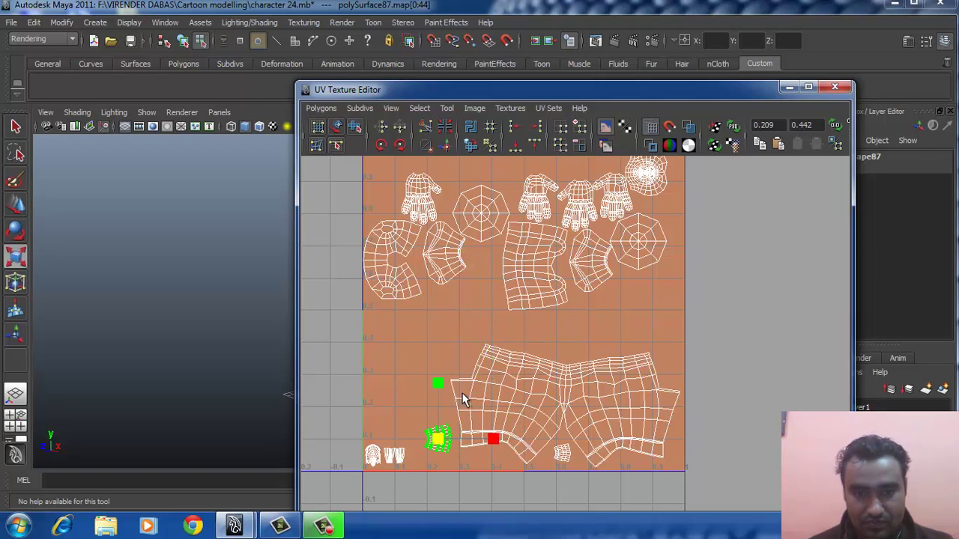
Enlarge the fan-shaped UV shell beside the C-shaped shell, rotate it so its concave edge faces up, and move it below the C-shaped shell
{"action": "scroll", "coordinate": [481, 340], "scroll_direction": "up", "scroll_amount": 2}
{"action": "left_click", "coordinate": [435, 251]}
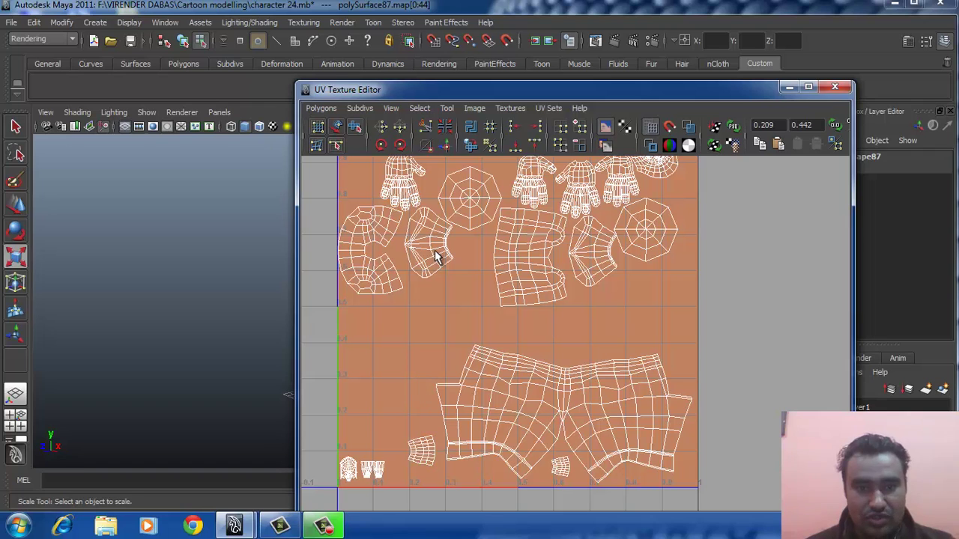
{"action": "left_click", "coordinate": [432, 249]}
{"action": "right_click", "coordinate": [429, 249], "text": "ctrl"}
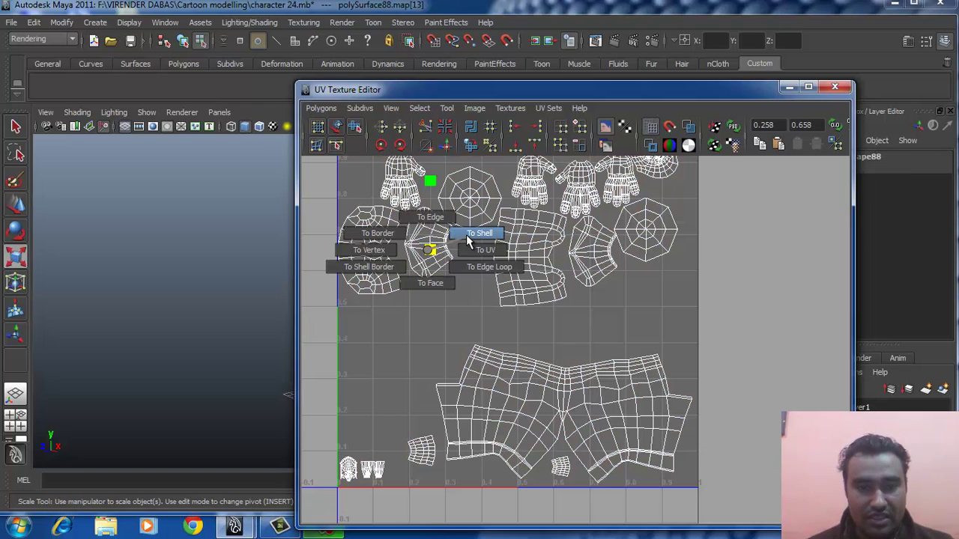
{"action": "left_click", "coordinate": [468, 239]}
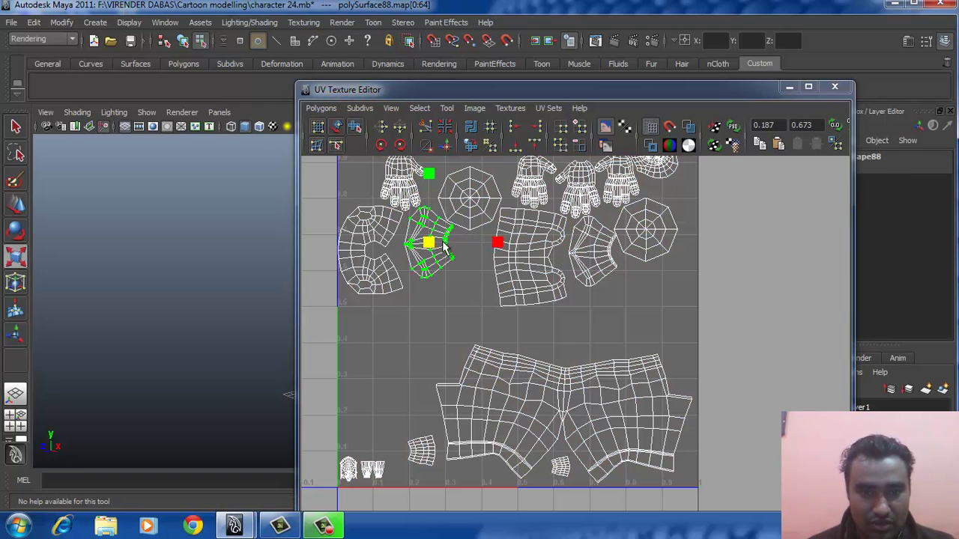
{"action": "left_click_drag", "start_coordinate": [444, 250], "coordinate": [500, 238]}
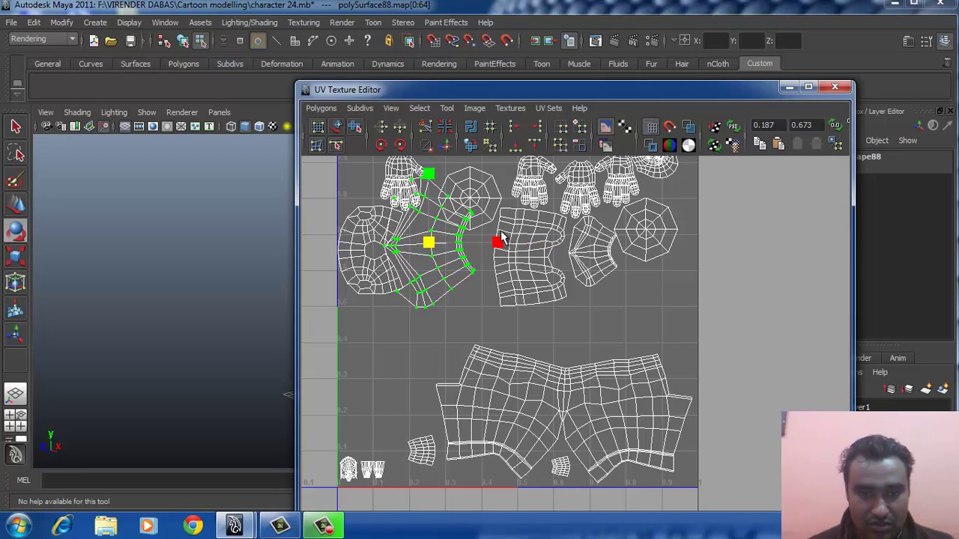
{"action": "key", "text": "e"}
{"action": "left_click_drag", "start_coordinate": [453, 197], "coordinate": [429, 213]}
{"action": "key", "text": "w"}
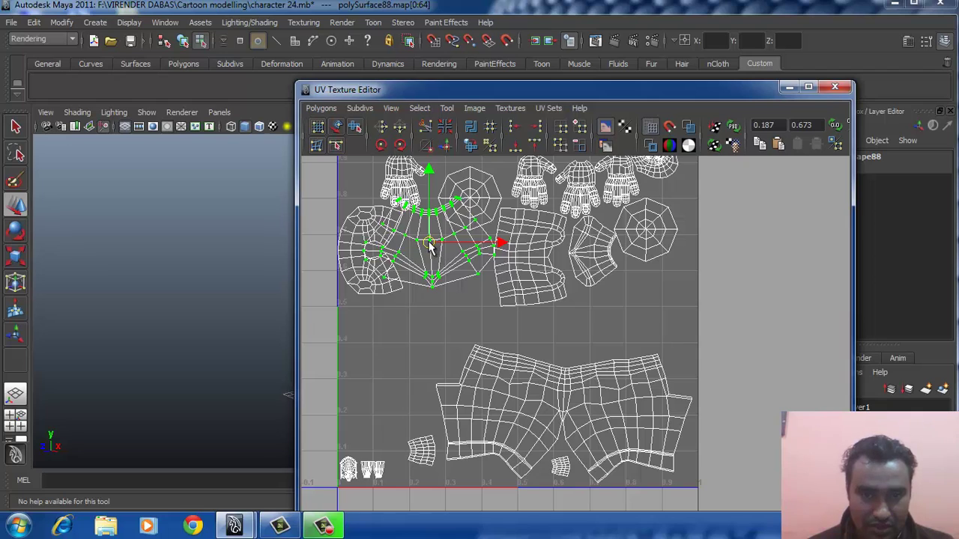
{"action": "left_click_drag", "start_coordinate": [431, 249], "coordinate": [409, 335]}
Enlarge the other fan-shaped UV shell, rotate it so its concave edge faces up, and place it between the octagonal shell and the shorts
{"action": "left_click_drag", "start_coordinate": [586, 335], "coordinate": [563, 351]}
{"action": "left_click", "coordinate": [588, 299]}
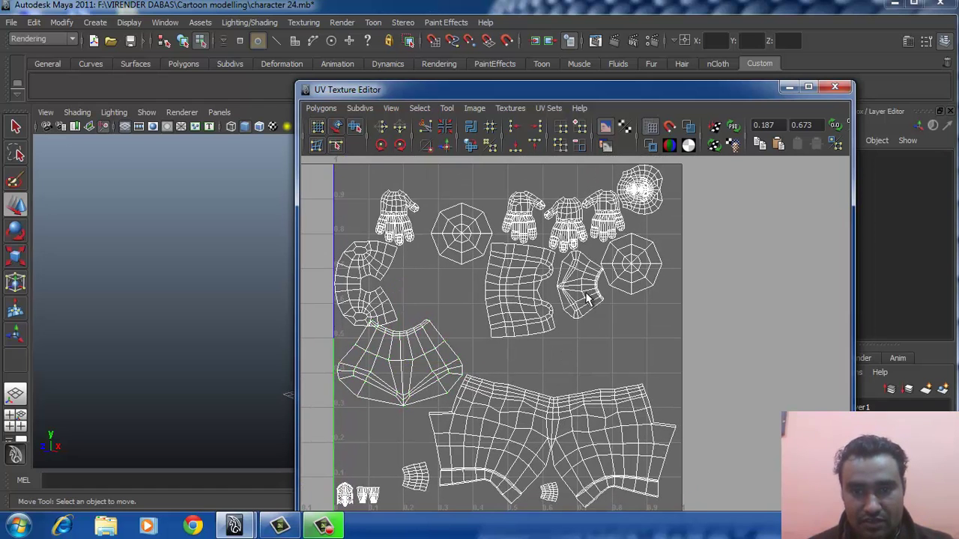
{"action": "right_click", "coordinate": [583, 292], "text": "ctrl"}
{"action": "left_click", "coordinate": [613, 281]}
{"action": "key", "text": "r"}
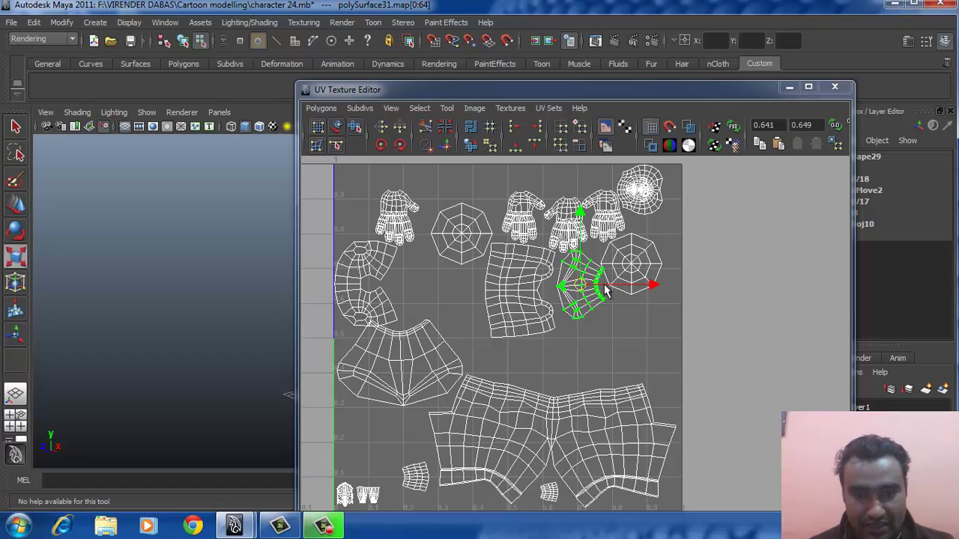
{"action": "left_click_drag", "start_coordinate": [612, 296], "coordinate": [650, 297]}
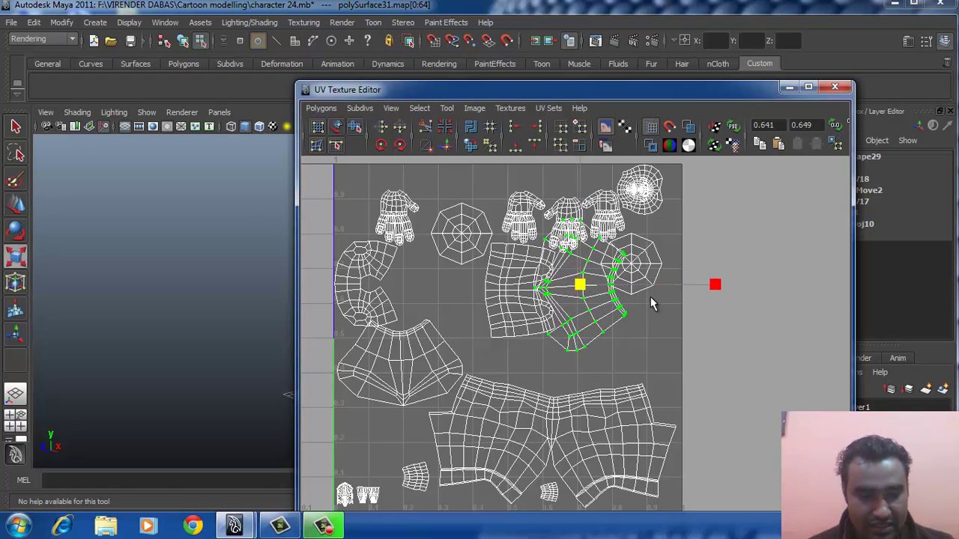
{"action": "key", "text": "e"}
{"action": "left_click_drag", "start_coordinate": [606, 241], "coordinate": [614, 337]}
{"action": "key", "text": "w"}
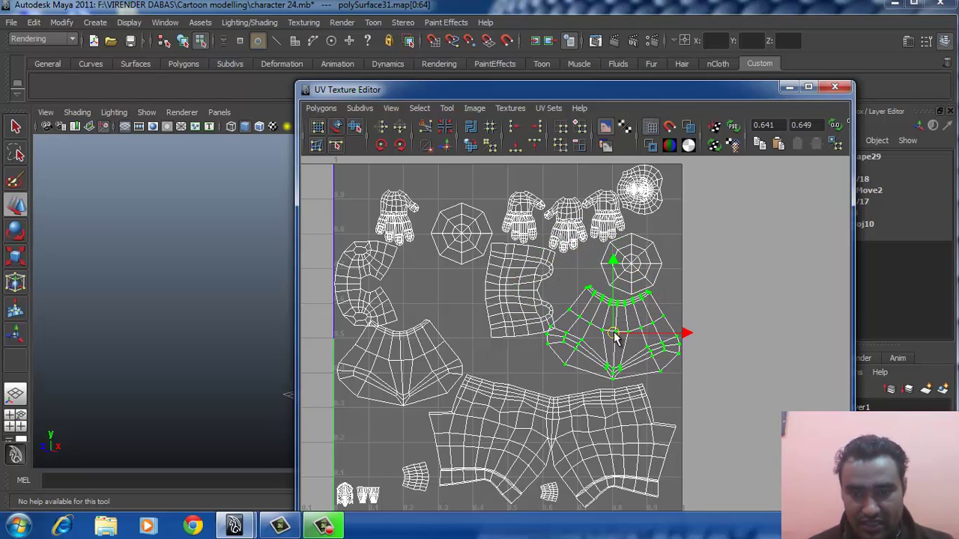
{"action": "left_click_drag", "start_coordinate": [545, 348], "coordinate": [549, 362]}
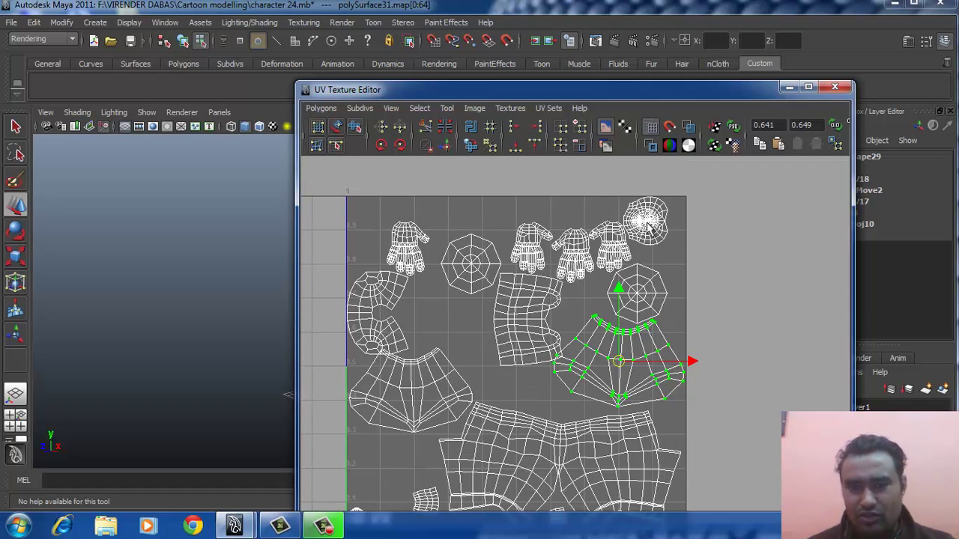
Select the whole C-shaped UV shell, shrink it slightly and nudge it clear of the fan-shaped shell beneath it
{"action": "left_click", "coordinate": [396, 294]}
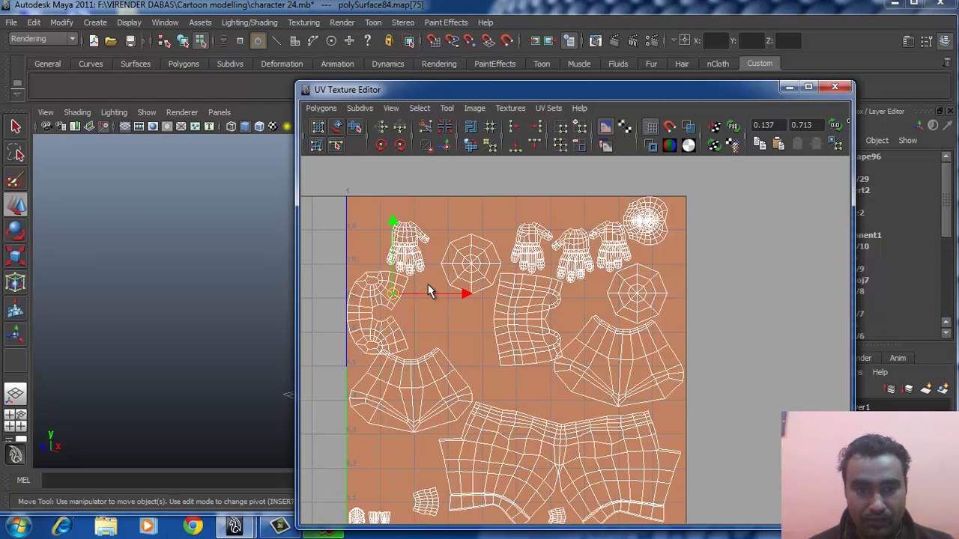
{"action": "right_click", "coordinate": [428, 284], "text": "ctrl"}
{"action": "key", "text": "r"}
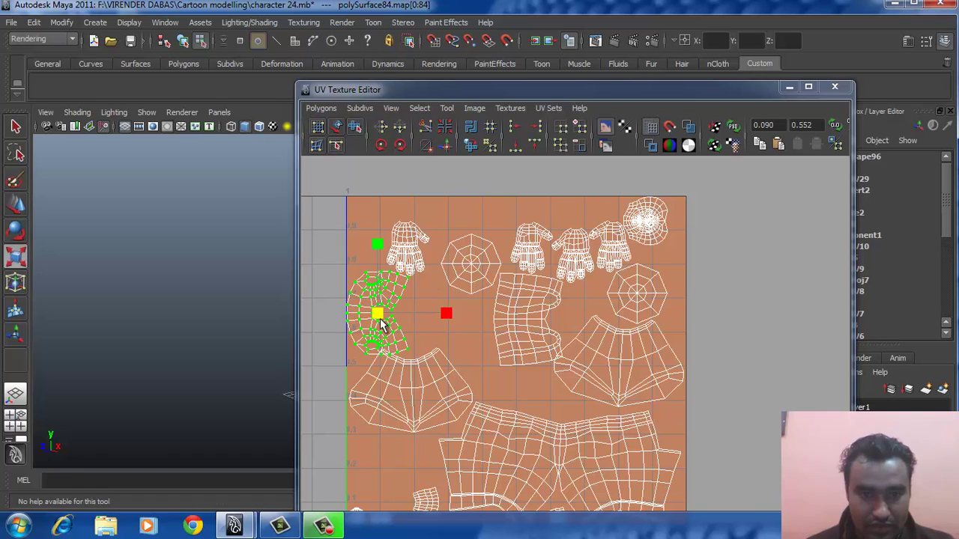
{"action": "left_click_drag", "start_coordinate": [380, 317], "coordinate": [381, 322]}
{"action": "key", "text": "w"}
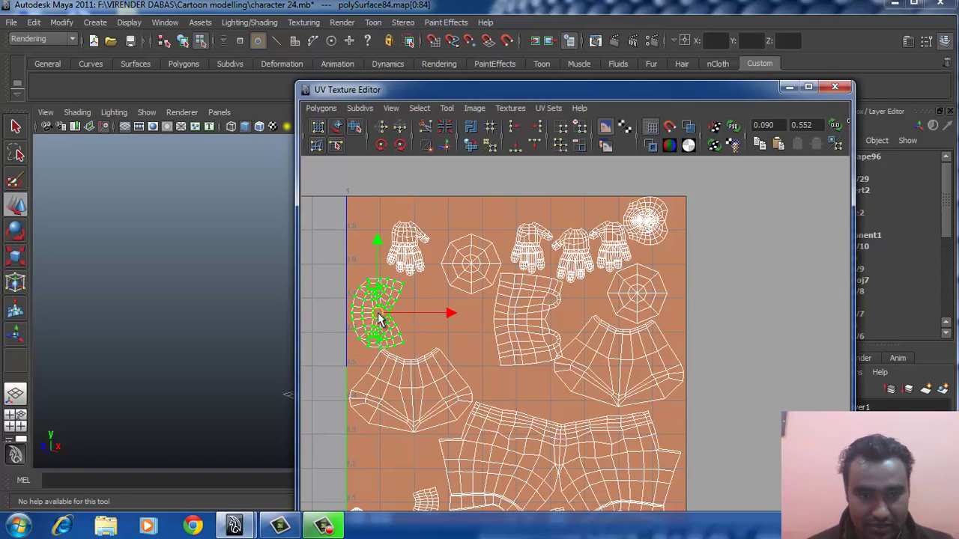
{"action": "key", "text": "ctrl+z"}
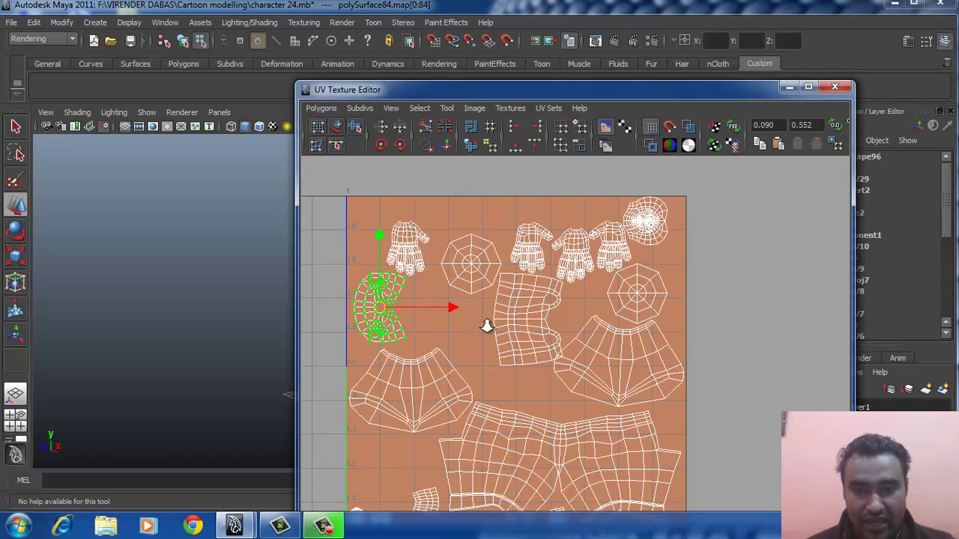
Enlarge the torso UV shell, rotate it a quarter turn so its armholes face up, and center it above the fan-shaped shells
{"action": "scroll", "coordinate": [487, 326], "scroll_direction": "up", "scroll_amount": 2}
{"action": "left_click", "coordinate": [547, 314]}
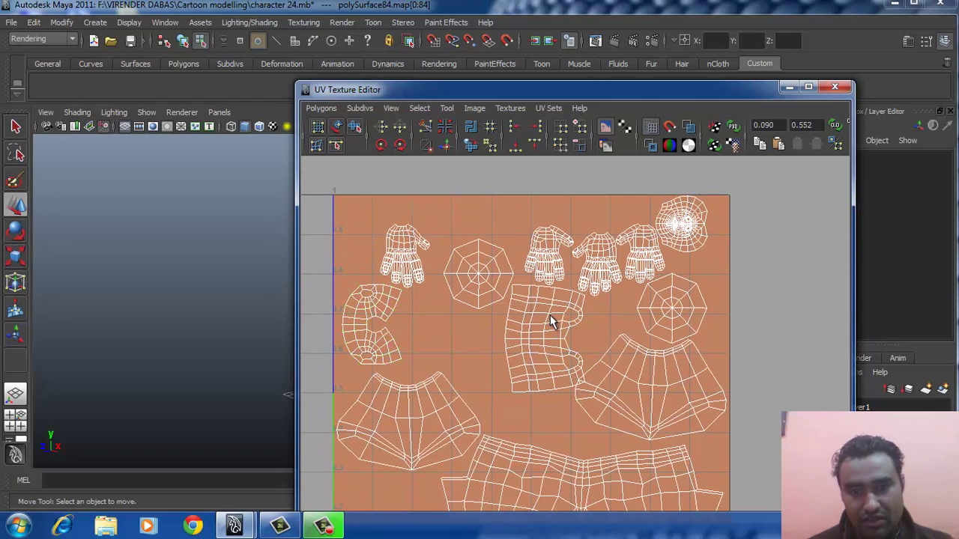
{"action": "right_click", "coordinate": [550, 314], "text": "ctrl"}
{"action": "left_click", "coordinate": [576, 302]}
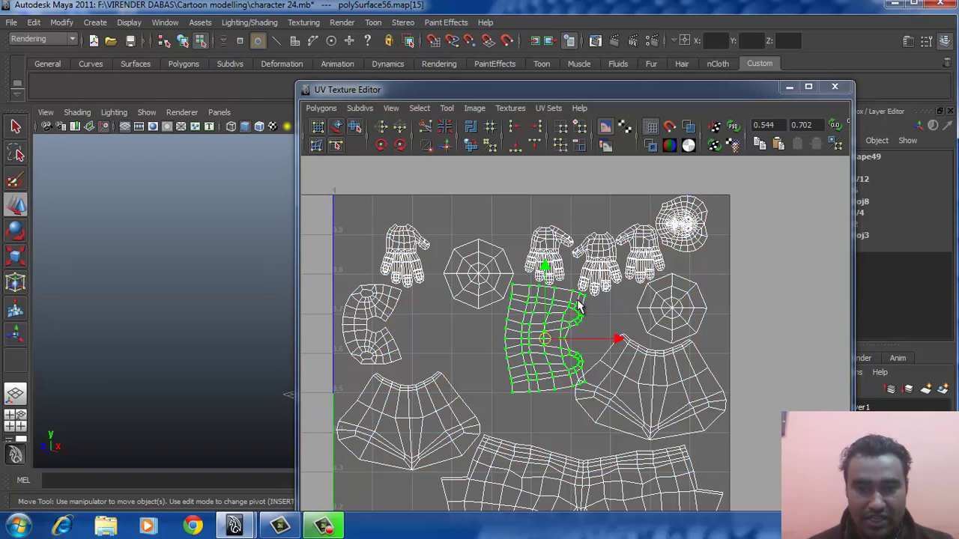
{"action": "key", "text": "r"}
{"action": "left_click_drag", "start_coordinate": [547, 340], "coordinate": [495, 296]}
{"action": "key", "text": "e"}
{"action": "key", "text": "w"}
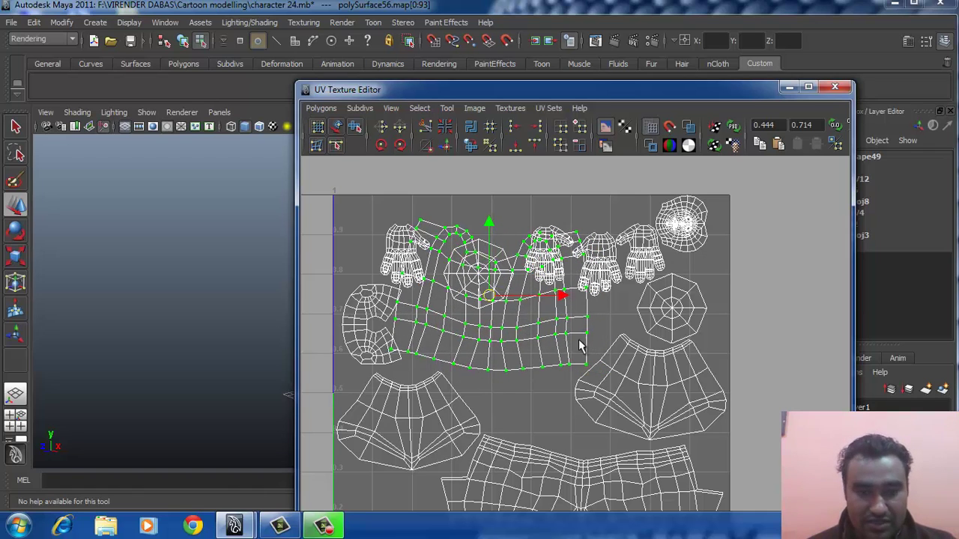
Move the whole C-shaped UV shell into the free space between the fan-shaped shell and the tiny shells in the UV square's lower corner
{"action": "scroll", "coordinate": [524, 337], "scroll_direction": "down", "scroll_amount": 2}
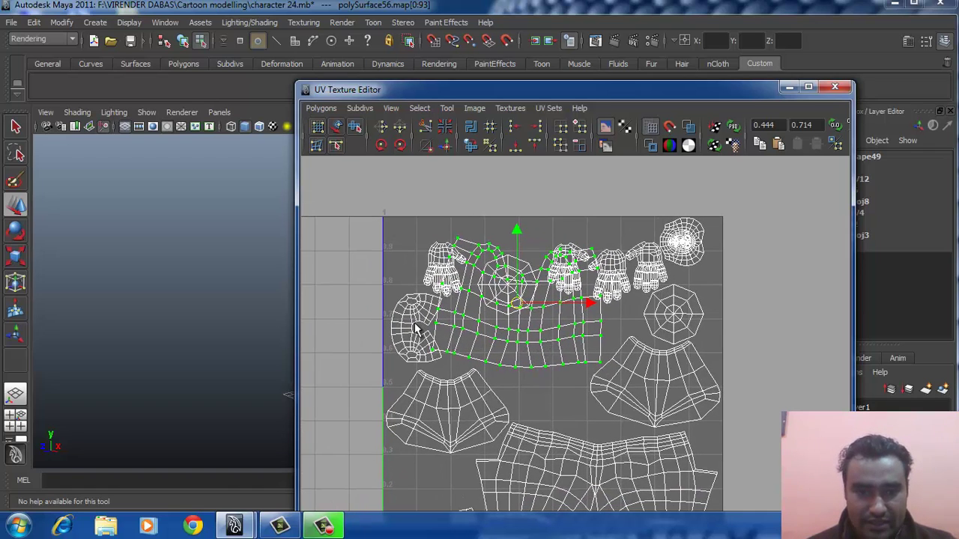
{"action": "left_click", "coordinate": [421, 333]}
{"action": "left_click", "coordinate": [422, 322]}
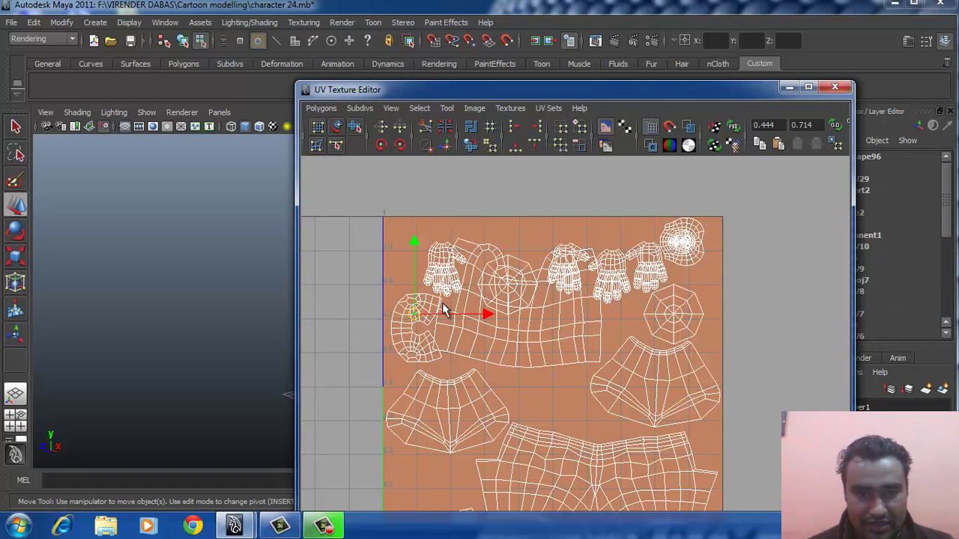
{"action": "right_click", "coordinate": [442, 311], "text": "ctrl"}
{"action": "left_click", "coordinate": [471, 302]}
{"action": "key", "text": "a"}
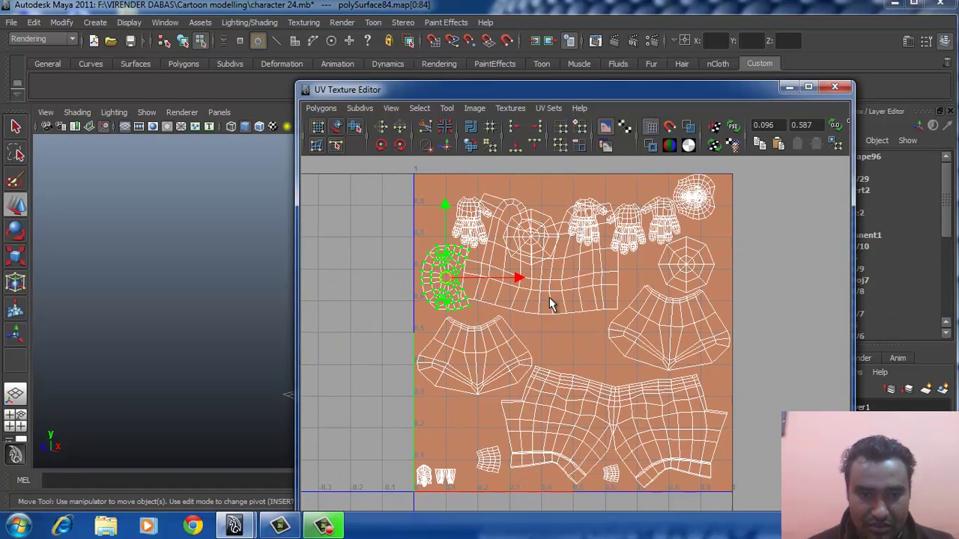
{"action": "left_click_drag", "start_coordinate": [444, 402], "coordinate": [442, 427]}
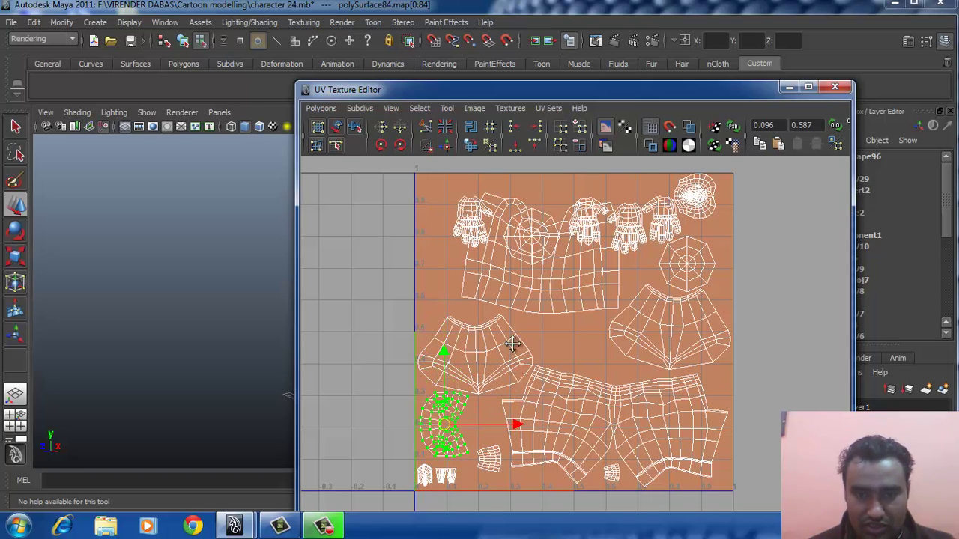
Move the whole hand UV shell overlapping the torso's left side into the upper-left corner of the UV square
{"action": "scroll", "coordinate": [522, 349], "scroll_direction": "up", "scroll_amount": 3}
{"action": "left_click", "coordinate": [422, 268]}
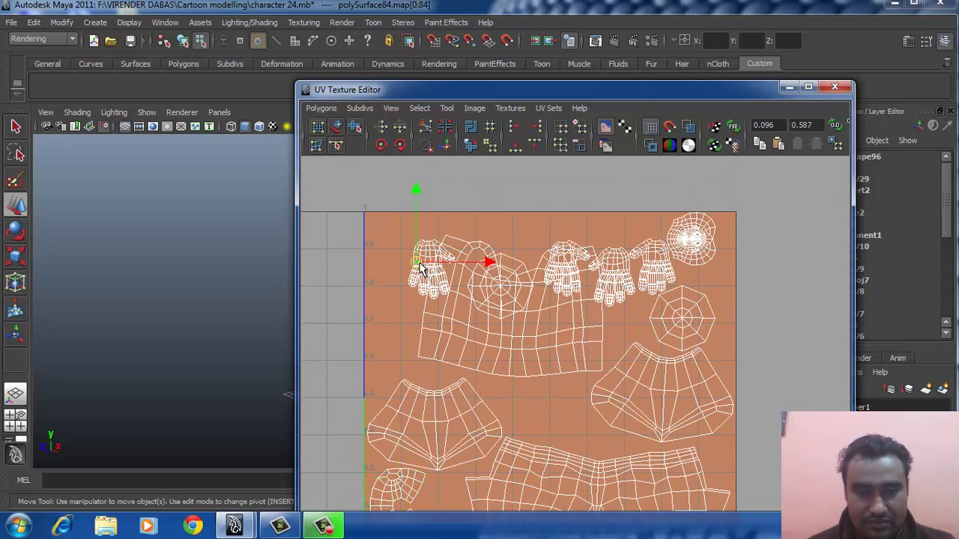
{"action": "right_click", "coordinate": [427, 264], "text": "ctrl"}
{"action": "left_click", "coordinate": [474, 246]}
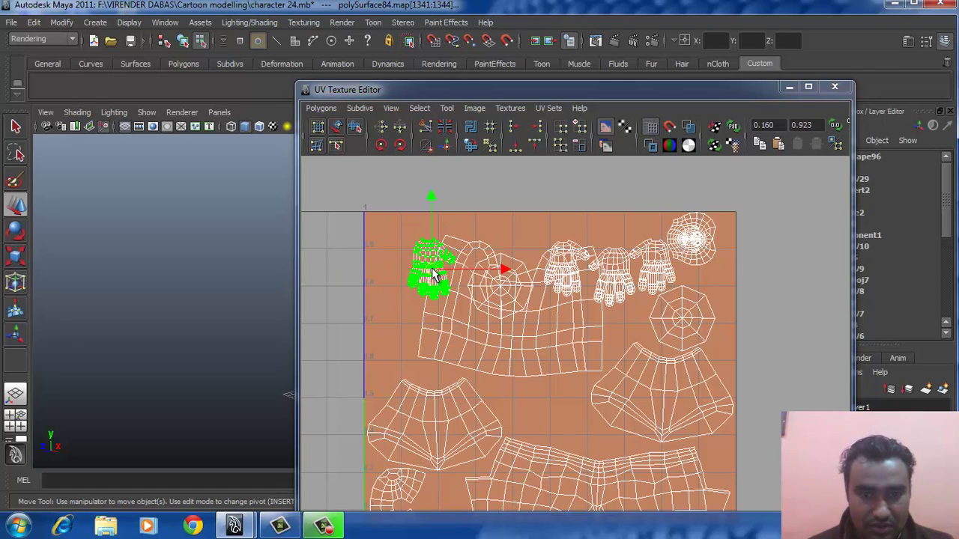
{"action": "left_click_drag", "start_coordinate": [428, 270], "coordinate": [394, 253]}
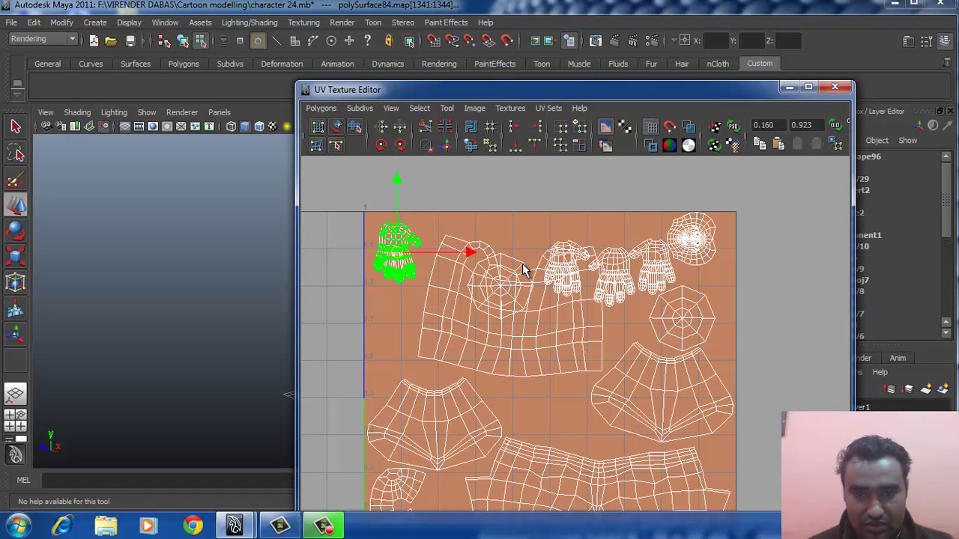
Shrink the octagonal UV shell overlapping the torso and place it directly below the hand shell in the upper-left corner
{"action": "left_click", "coordinate": [519, 268]}
{"action": "left_click", "coordinate": [522, 263]}
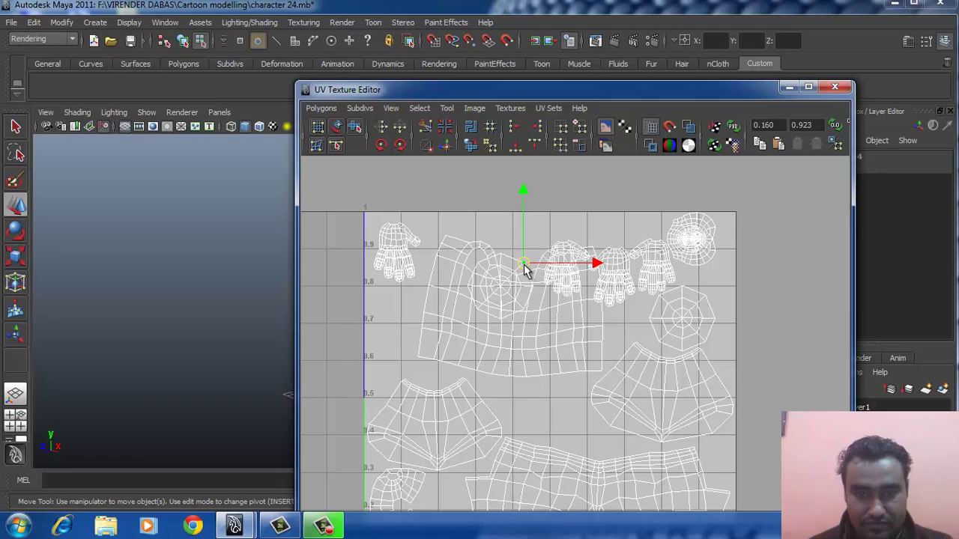
{"action": "right_click", "coordinate": [525, 264], "text": "ctrl"}
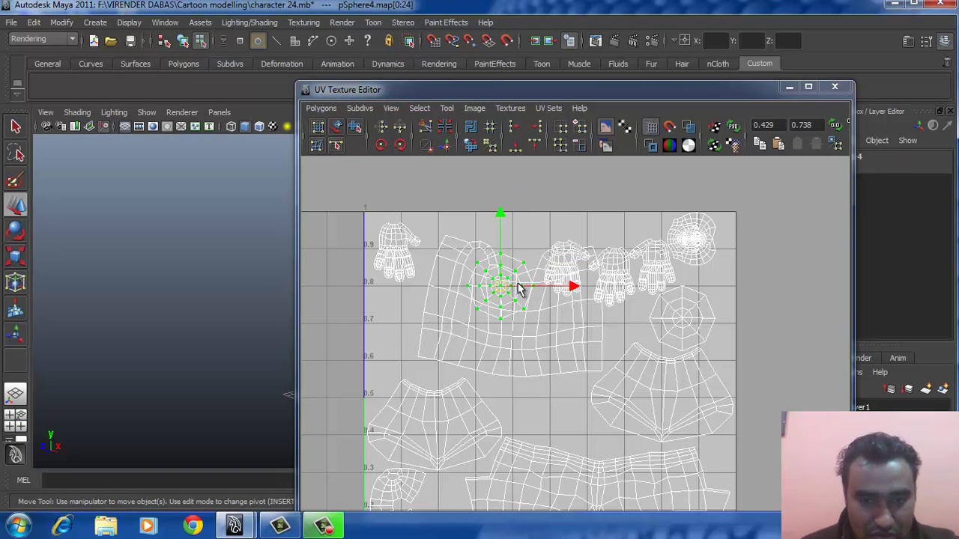
{"action": "key", "text": "r"}
{"action": "left_click_drag", "start_coordinate": [507, 290], "coordinate": [397, 318]}
{"action": "key", "text": "w"}
Shrink the hand UV shell overlapping the torso's right armhole and move it into the torso's neckline gap
{"action": "scroll", "coordinate": [585, 342], "scroll_direction": "up", "scroll_amount": 2}
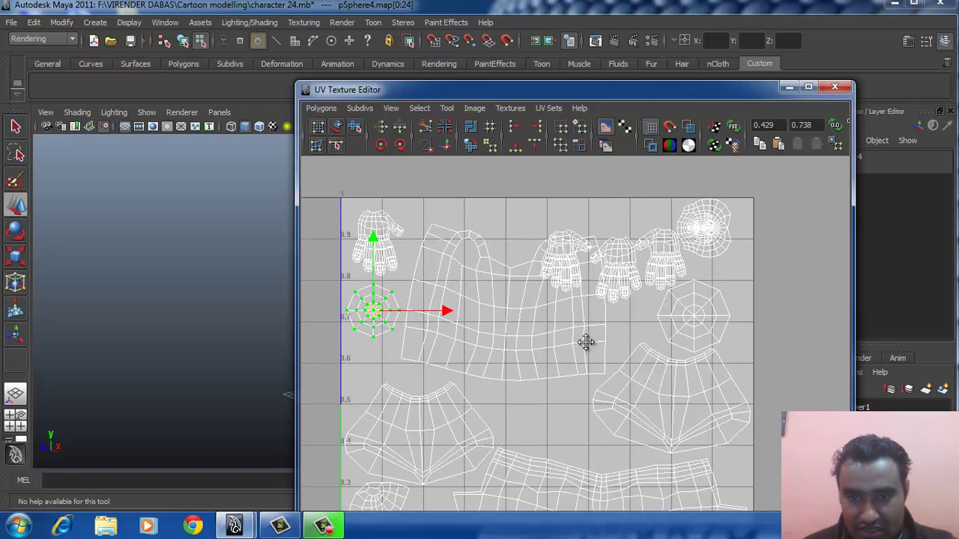
{"action": "left_click", "coordinate": [544, 270]}
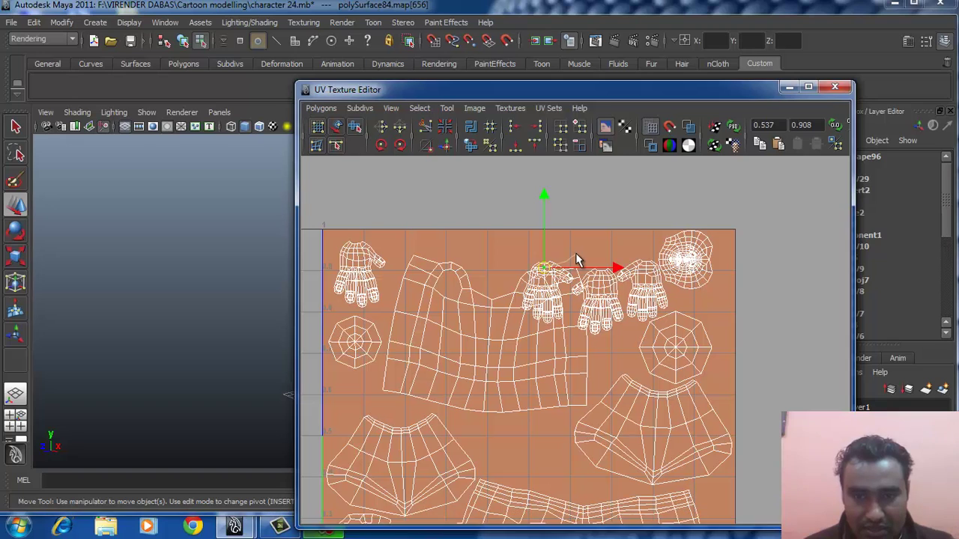
{"action": "right_click", "coordinate": [578, 257], "text": "ctrl"}
{"action": "key", "text": "r"}
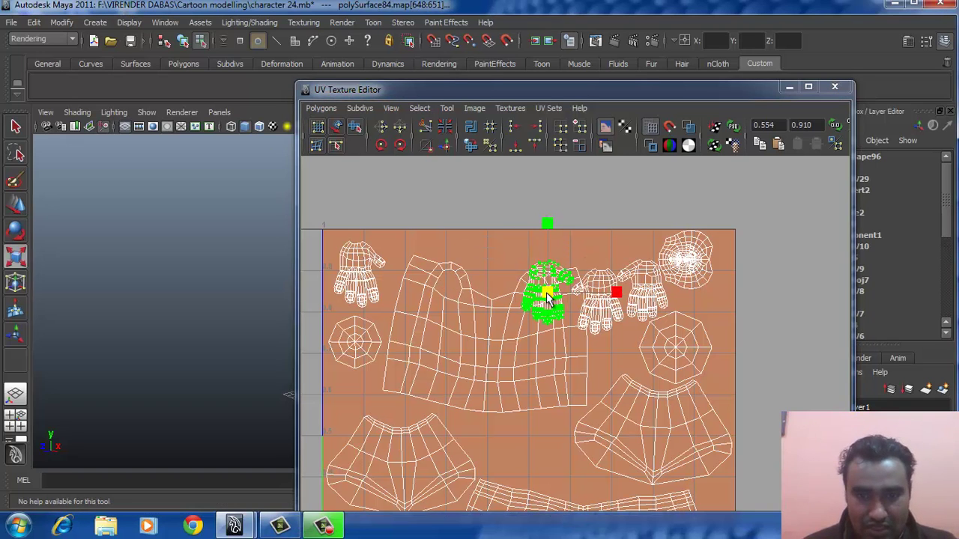
{"action": "left_click_drag", "start_coordinate": [547, 294], "coordinate": [492, 268]}
{"action": "key", "text": "w"}
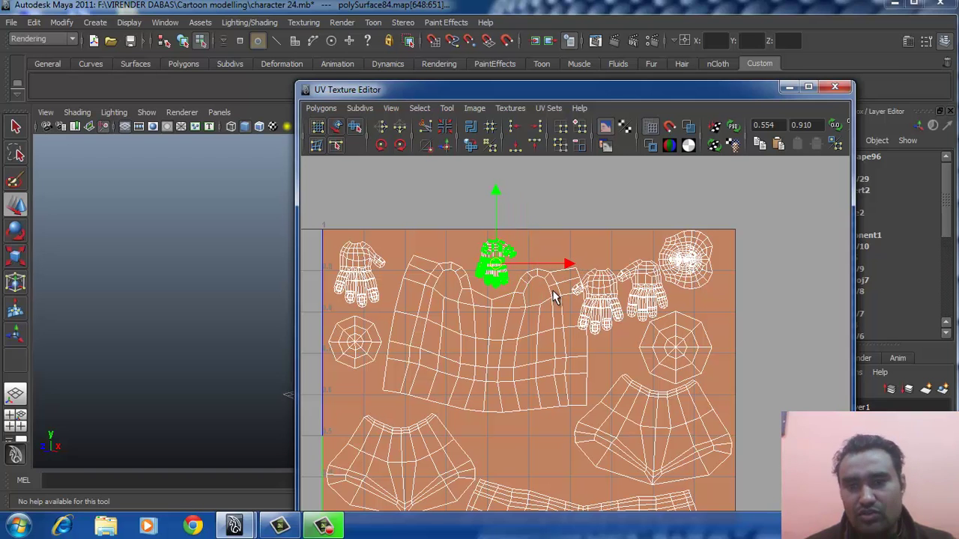
Shrink the next hand UV shell and place it near the UV square's top edge, between the torso and the last large hand shell
{"action": "scroll", "coordinate": [574, 321], "scroll_direction": "up", "scroll_amount": 1}
{"action": "left_click", "coordinate": [608, 298]}
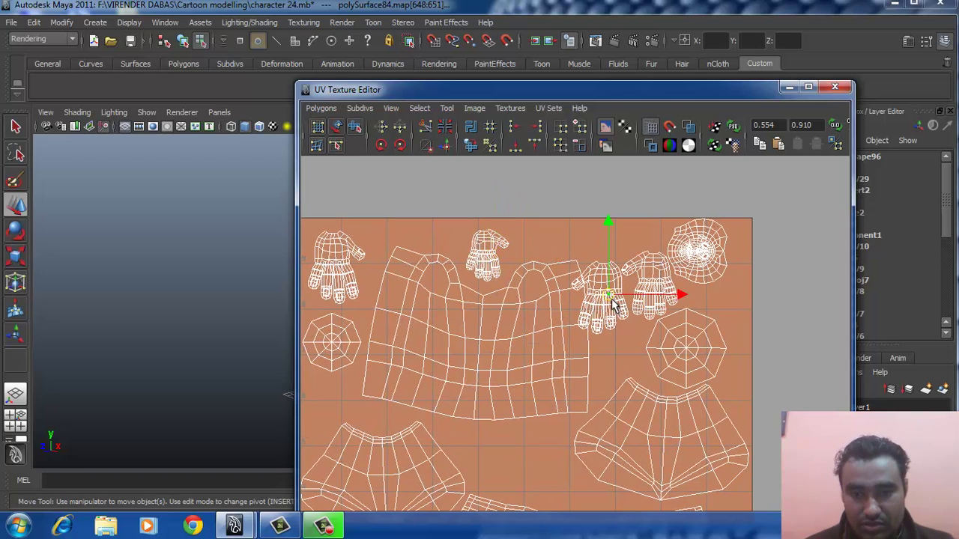
{"action": "right_click", "coordinate": [612, 301], "text": "ctrl"}
{"action": "left_click", "coordinate": [637, 286]}
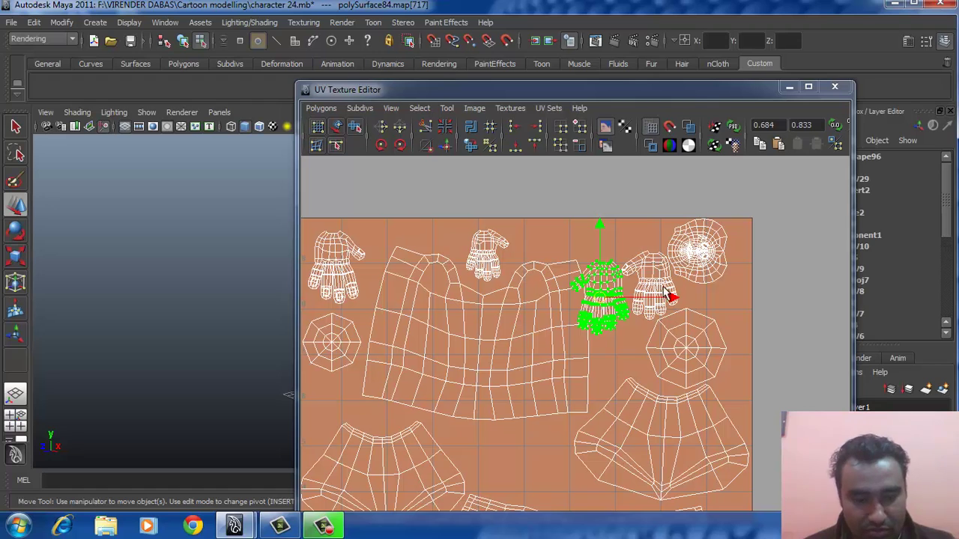
{"action": "key", "text": "r"}
{"action": "left_click_drag", "start_coordinate": [602, 297], "coordinate": [573, 274]}
{"action": "key", "text": "w"}
{"action": "key", "text": "r"}
{"action": "key", "text": "w"}
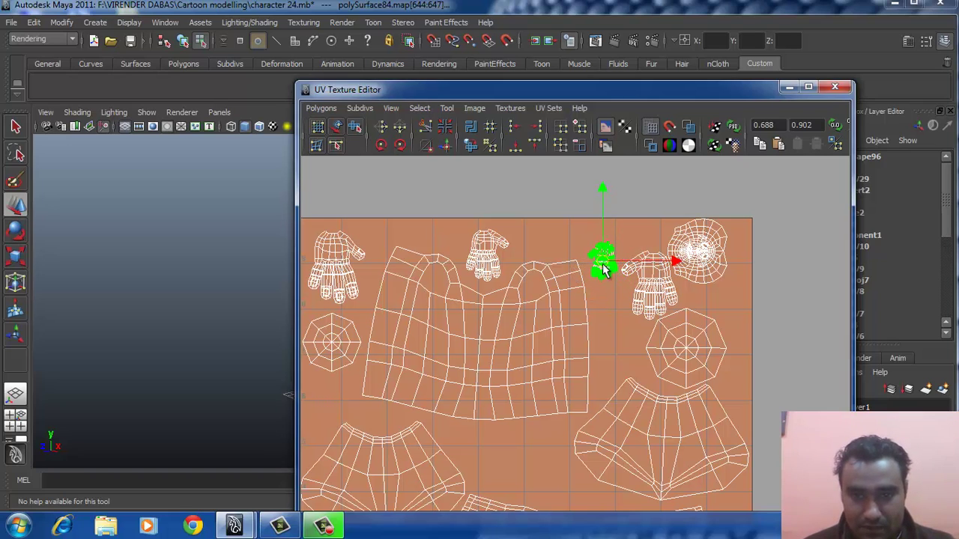
{"action": "left_click_drag", "start_coordinate": [642, 355], "coordinate": [587, 410]}
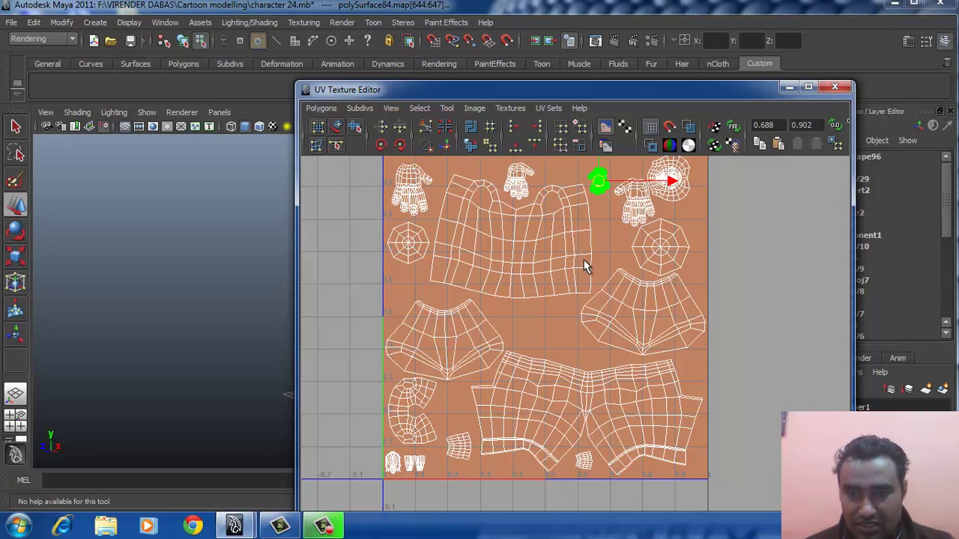
{"action": "left_click_drag", "start_coordinate": [671, 282], "coordinate": [653, 321]}
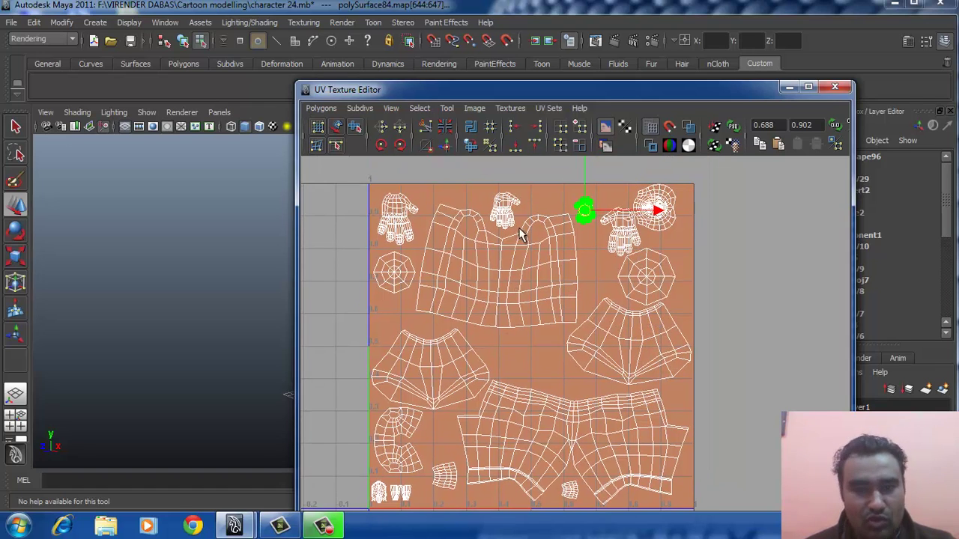
Select all UVs of every shell laid out in the 0–1 UV square
{"action": "scroll", "coordinate": [604, 343], "scroll_direction": "down", "scroll_amount": 4}
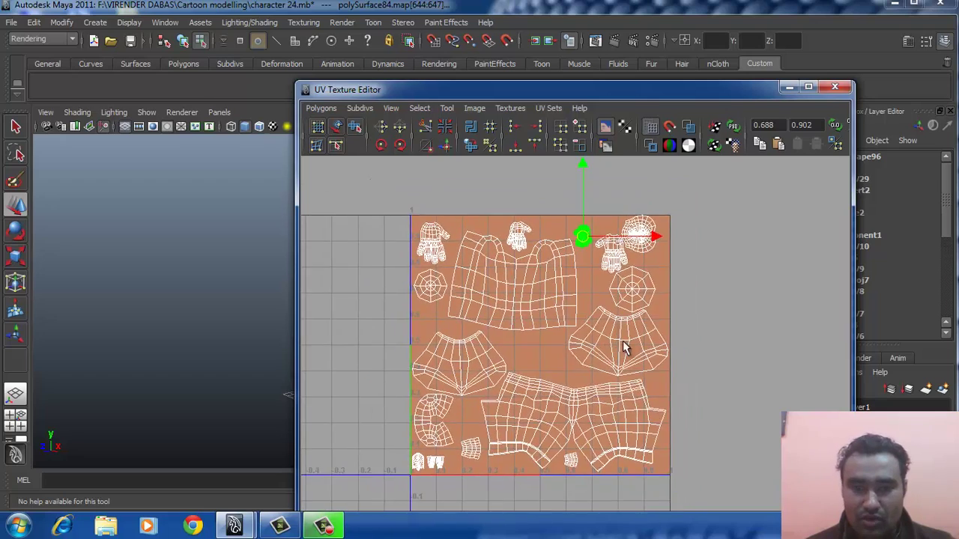
{"action": "scroll", "coordinate": [619, 343], "scroll_direction": "down", "scroll_amount": 1}
{"action": "left_click_drag", "start_coordinate": [619, 343], "coordinate": [611, 300]}
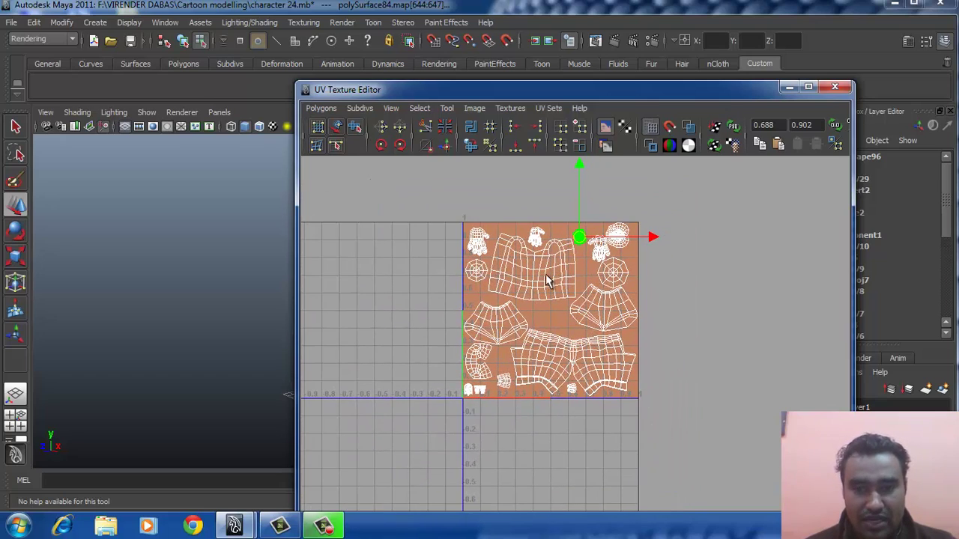
{"action": "right_click", "coordinate": [543, 275]}
{"action": "left_click", "coordinate": [592, 277]}
{"action": "left_click_drag", "start_coordinate": [424, 208], "coordinate": [676, 424]}
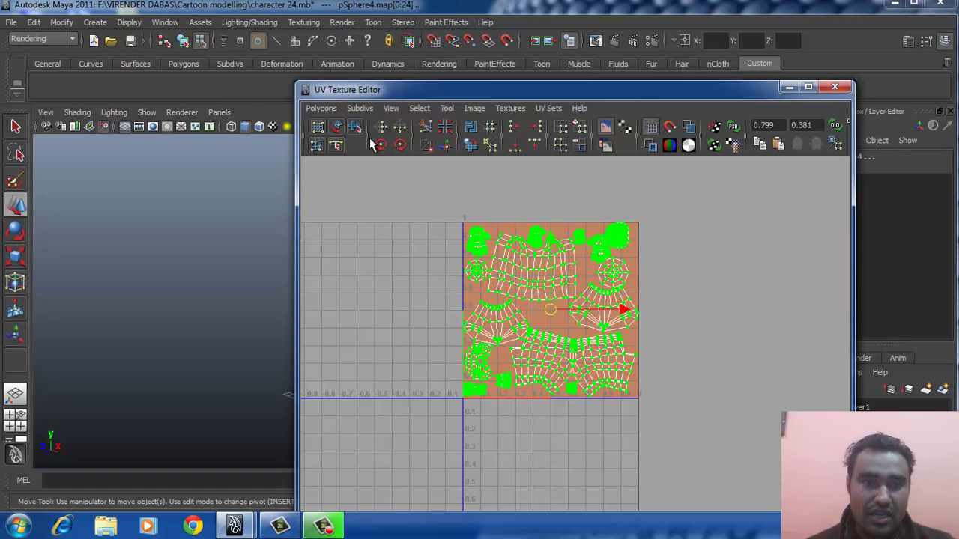
Start a UV Snapshot of the selected layout with JPEG as the image format
{"action": "left_click", "coordinate": [321, 107]}
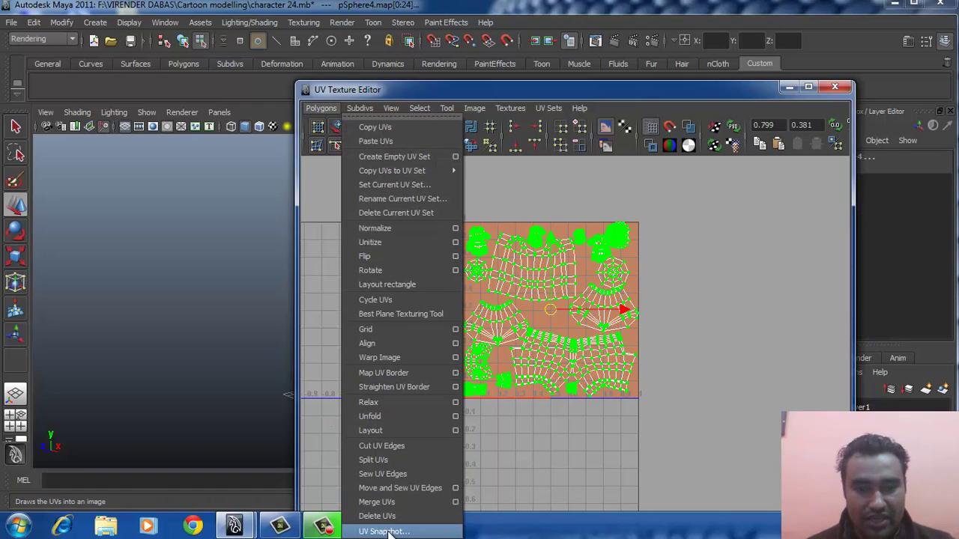
{"action": "left_click", "coordinate": [384, 531]}
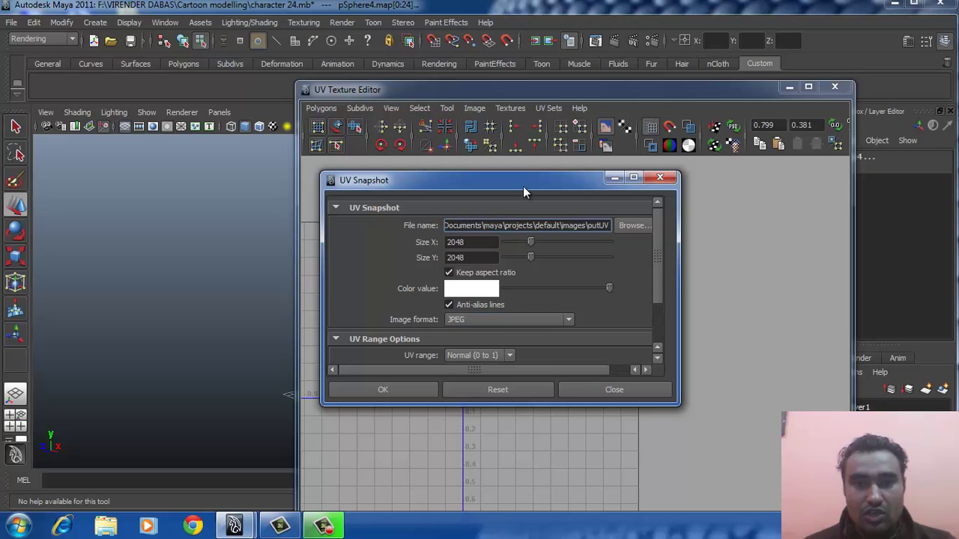
{"action": "left_click_drag", "start_coordinate": [529, 176], "coordinate": [478, 71]}
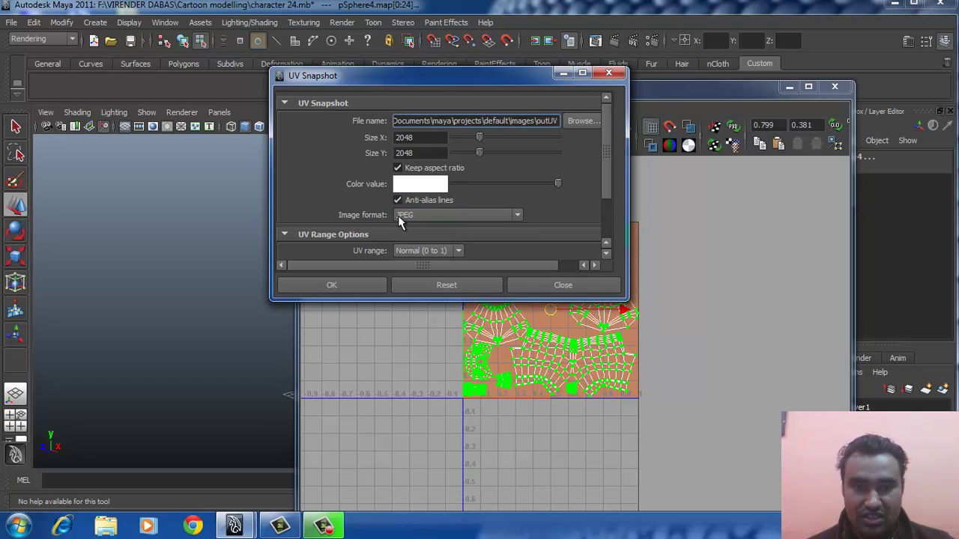
{"action": "left_click", "coordinate": [475, 215]}
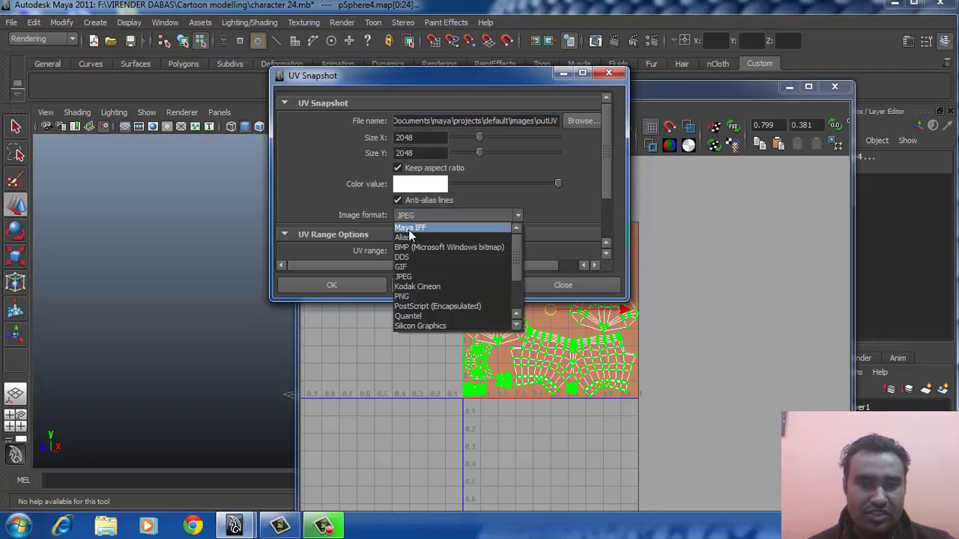
{"action": "left_click", "coordinate": [418, 276]}
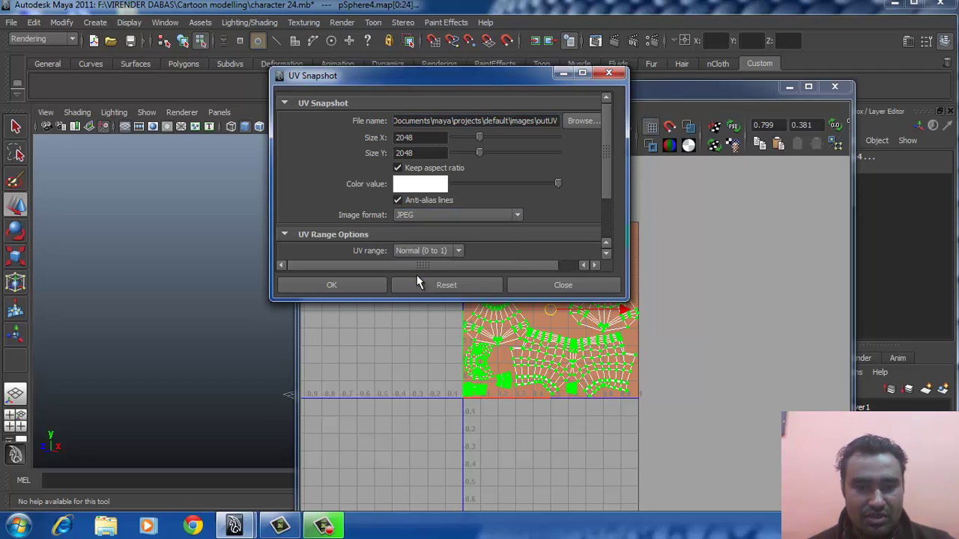
Name the snapshot file uv, save it to the Desktop and generate the snapshot
{"action": "left_click", "coordinate": [570, 126]}
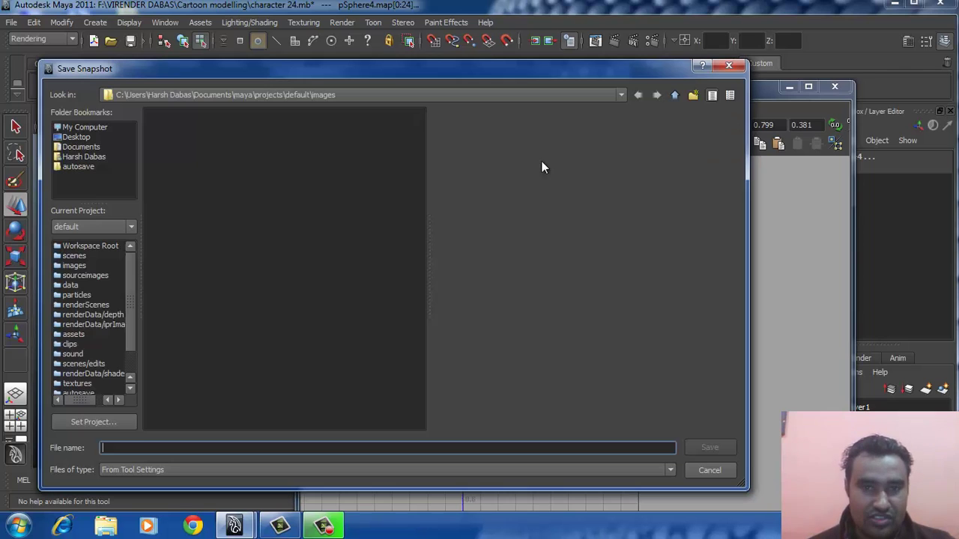
{"action": "left_click", "coordinate": [78, 137]}
{"action": "left_click", "coordinate": [143, 451]}
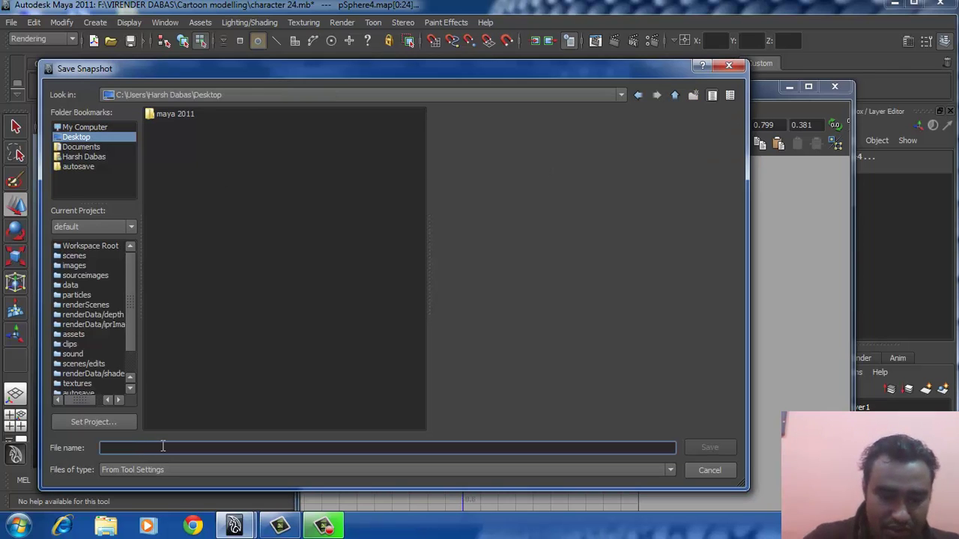
{"action": "type", "text": "uv"}
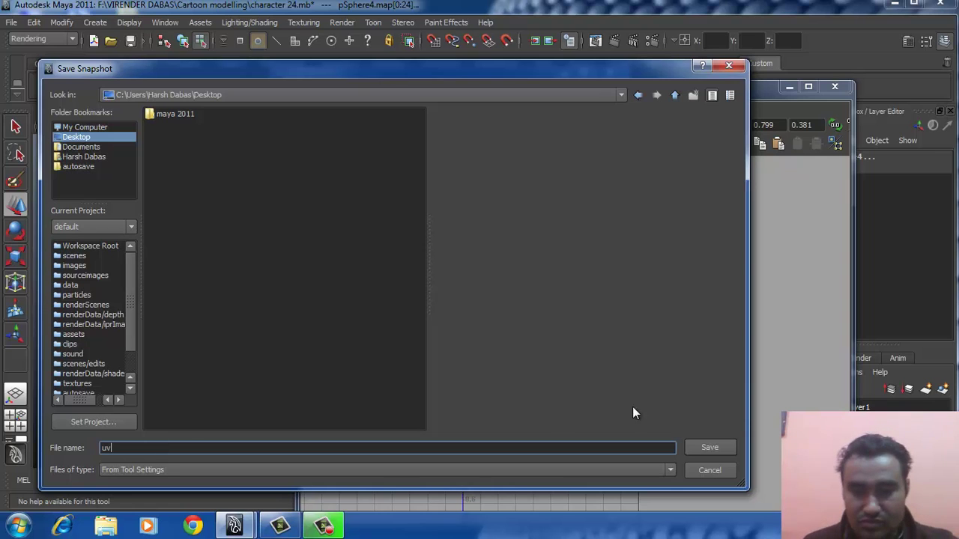
{"action": "left_click", "coordinate": [699, 445]}
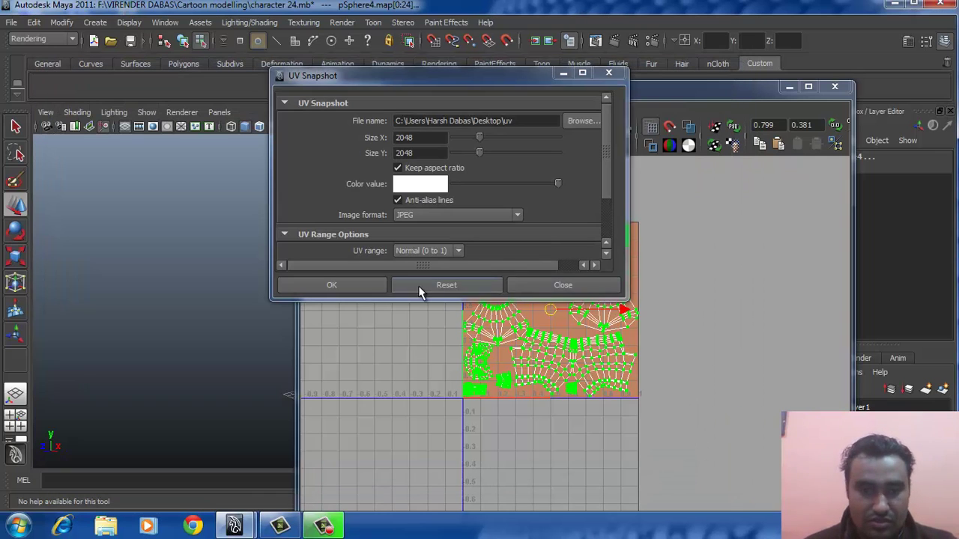
{"action": "left_click", "coordinate": [351, 287]}
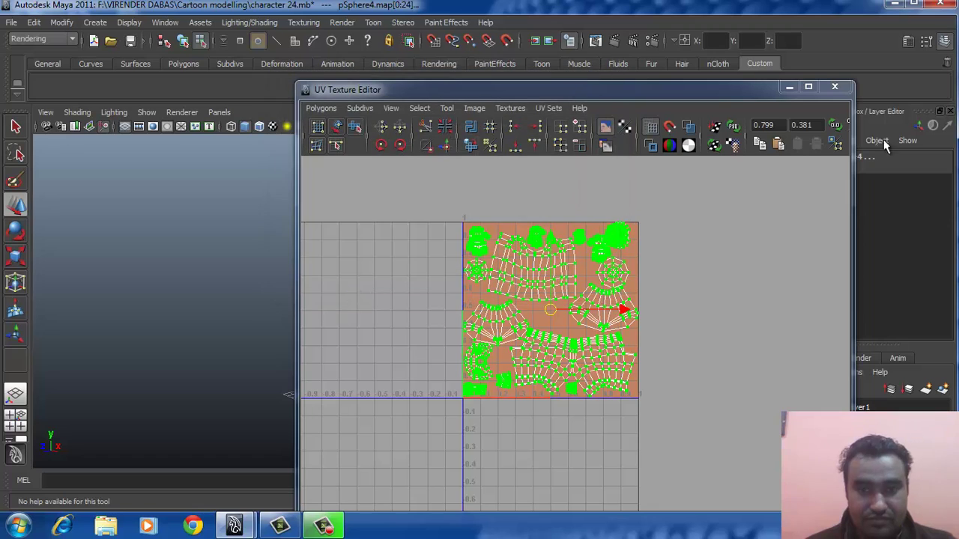
Close the UV Texture Editor, minimize Maya and refresh the Windows desktop
{"action": "left_click", "coordinate": [836, 88]}
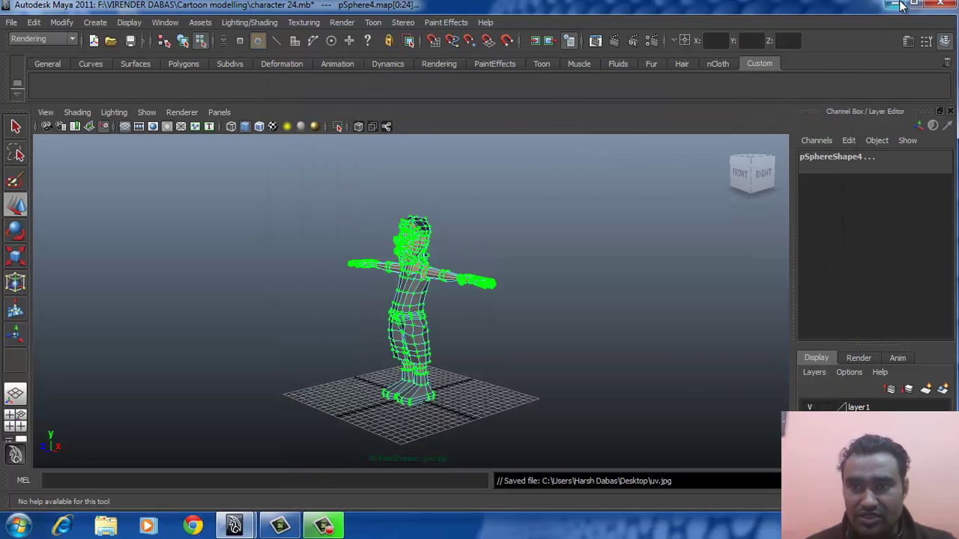
{"action": "left_click", "coordinate": [894, 4]}
{"action": "right_click", "coordinate": [354, 199]}
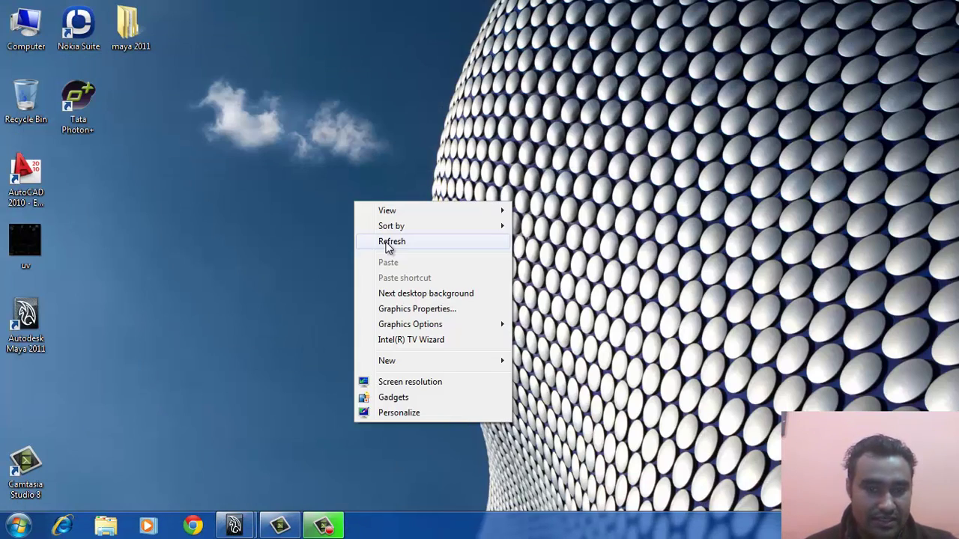
{"action": "left_click", "coordinate": [385, 242]}
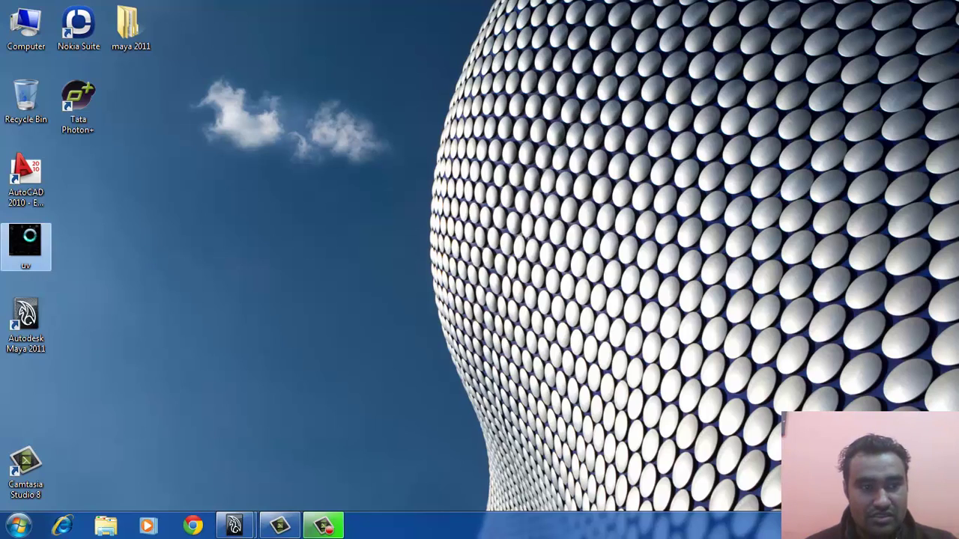
Open the uv image from the desktop in Adobe Photoshop CS3 and enlarge its document window around the canvas
{"action": "right_click", "coordinate": [31, 238]}
{"action": "mouse_move", "coordinate": [123, 255]}
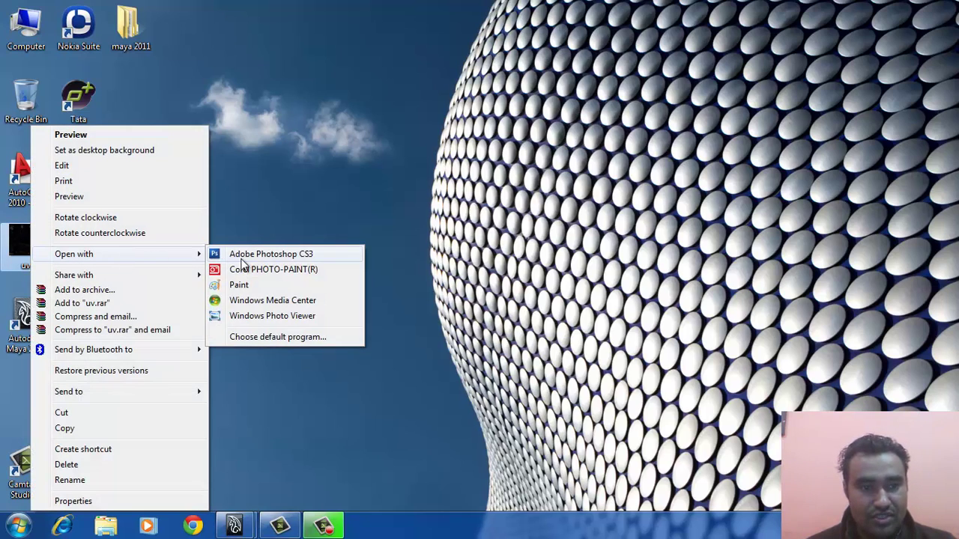
{"action": "left_click", "coordinate": [244, 256]}
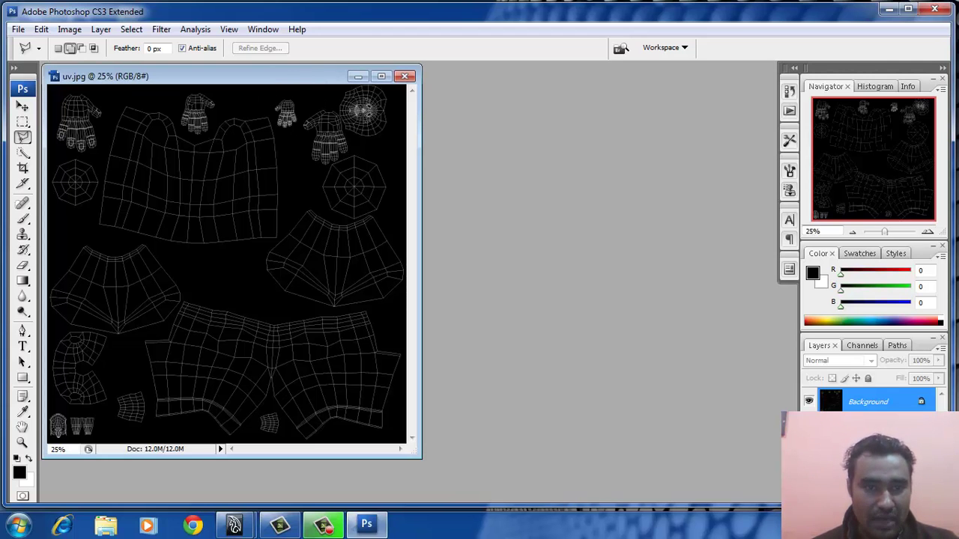
{"action": "left_click_drag", "start_coordinate": [225, 75], "coordinate": [348, 74]}
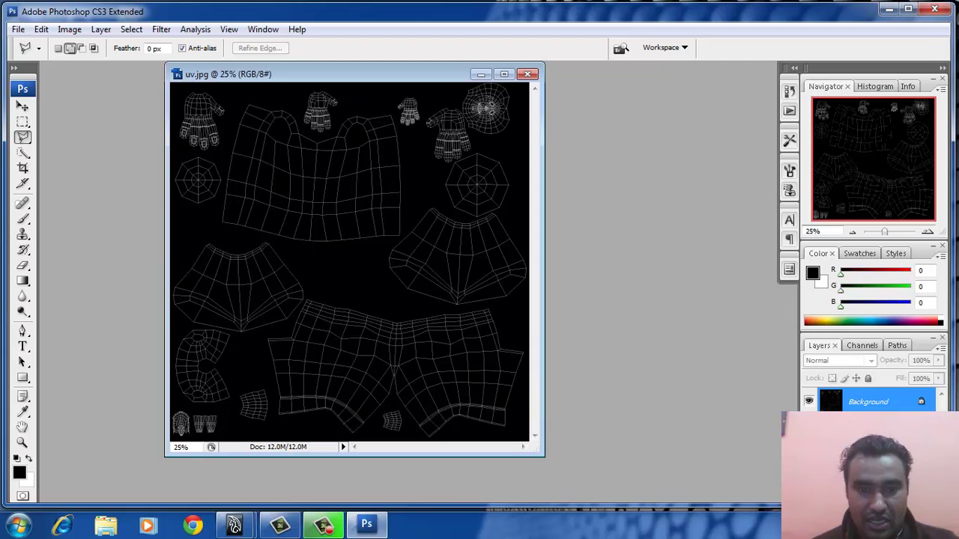
{"action": "left_click_drag", "start_coordinate": [549, 463], "coordinate": [600, 495]}
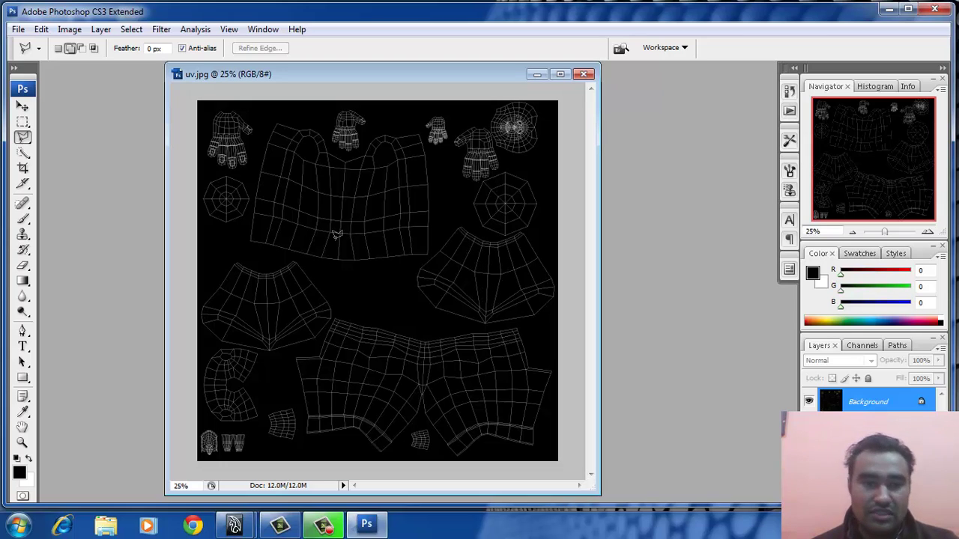
Open the Army_Green_Camouflage image from the TEXTURES folder inside the Cartoon modelling folder
{"action": "left_click", "coordinate": [18, 29]}
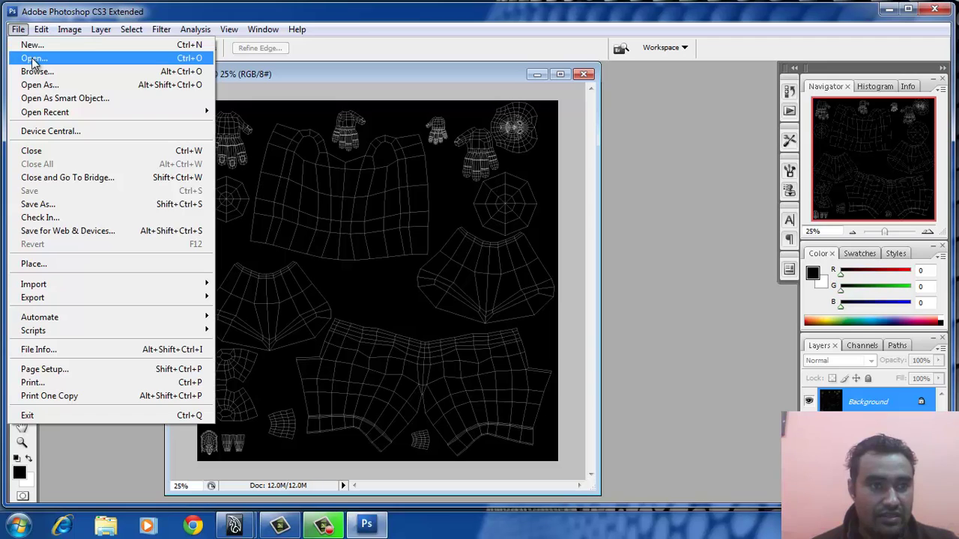
{"action": "key", "text": "Escape"}
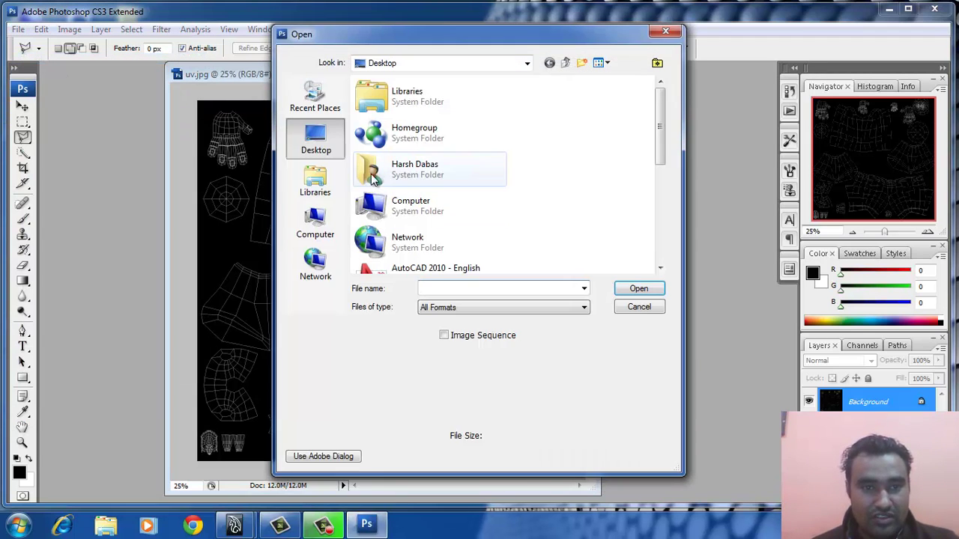
{"action": "left_click", "coordinate": [316, 219]}
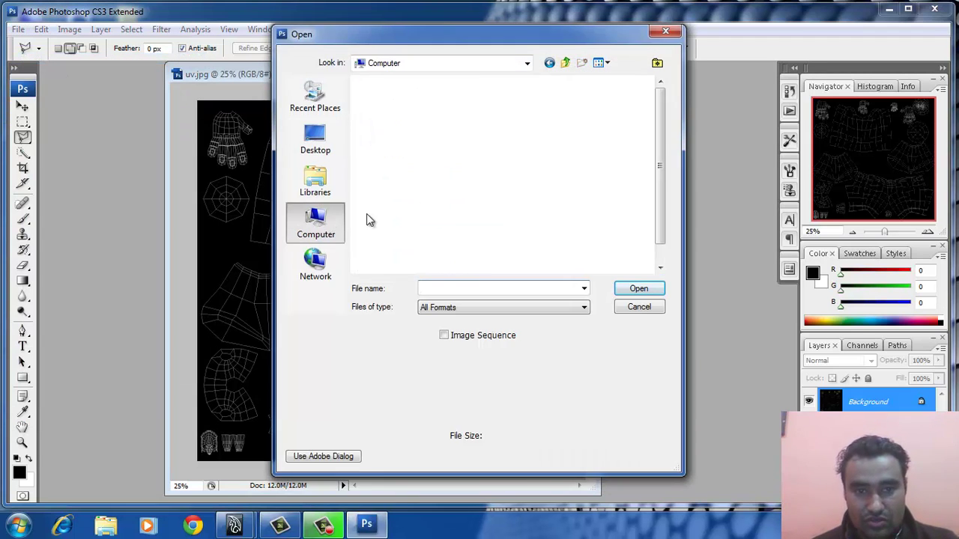
{"action": "double_click", "coordinate": [428, 215]}
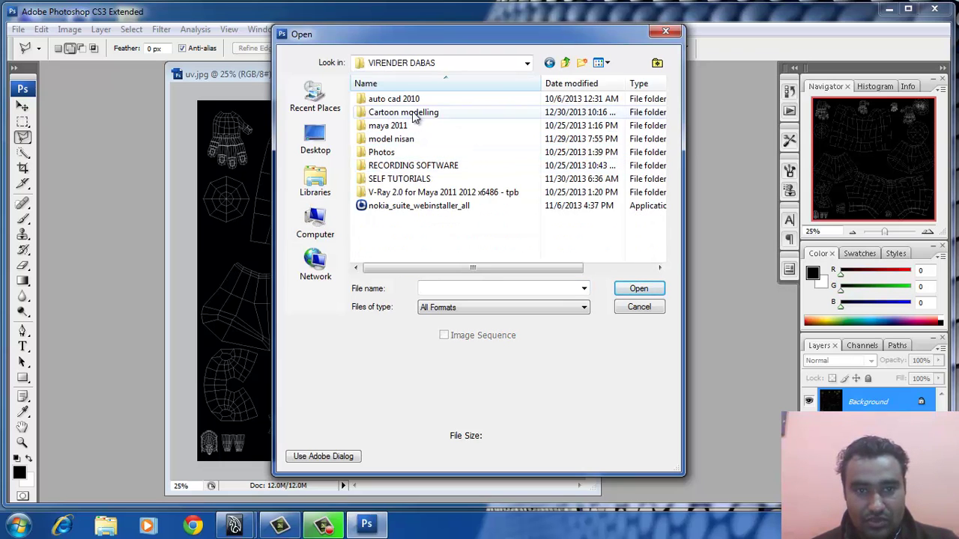
{"action": "double_click", "coordinate": [413, 114]}
{"action": "double_click", "coordinate": [407, 114]}
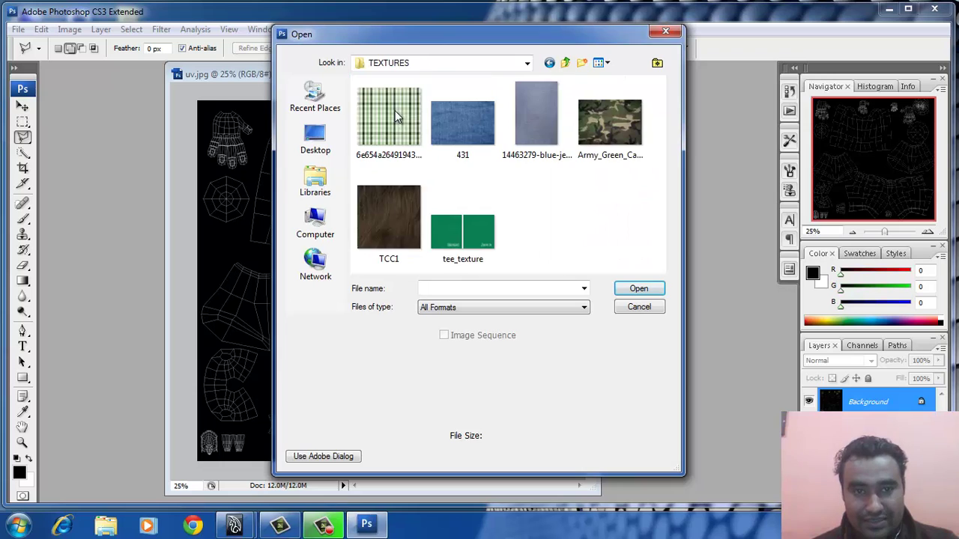
{"action": "left_click", "coordinate": [612, 129]}
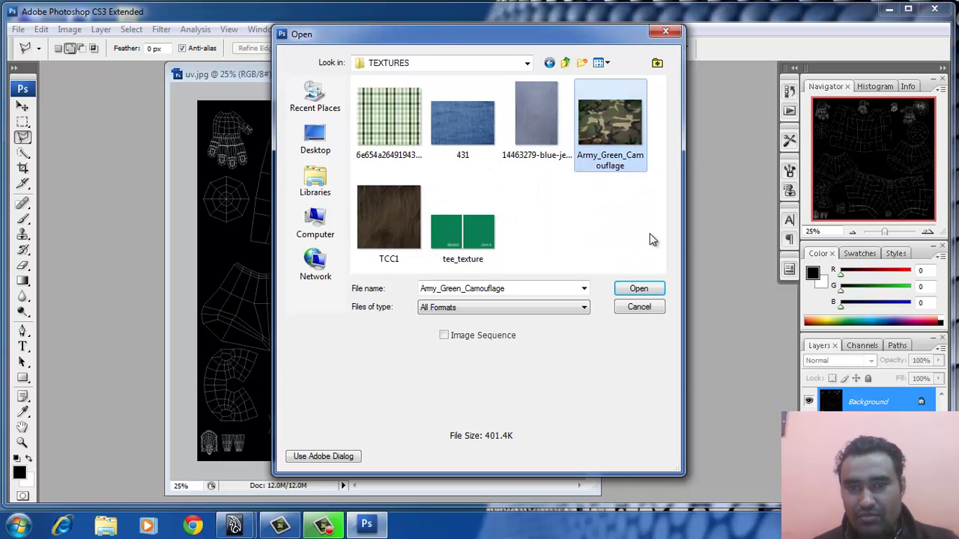
{"action": "left_click", "coordinate": [638, 290]}
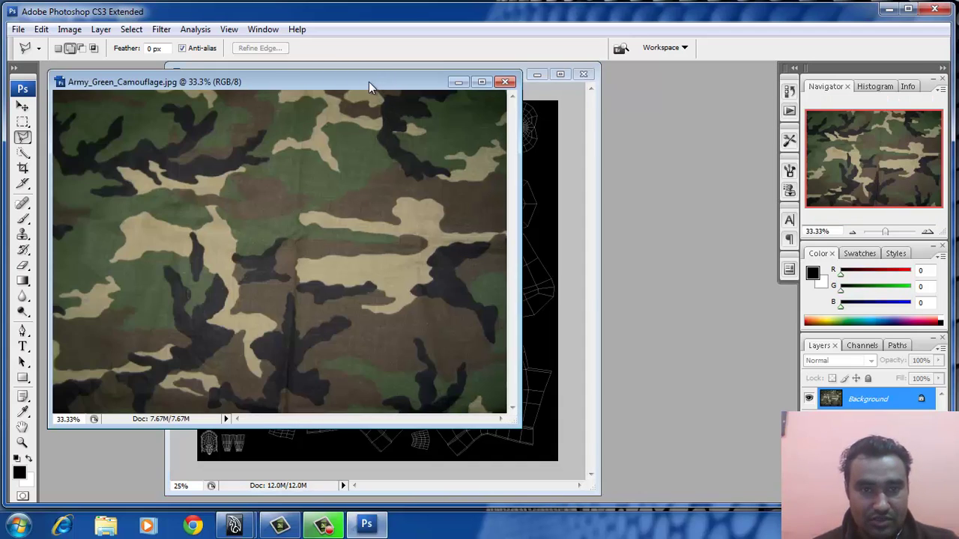
Copy the entire camouflage image into uv.jpg as a new layer over the UV shells and close the source image
{"action": "left_click_drag", "start_coordinate": [368, 82], "coordinate": [601, 135]}
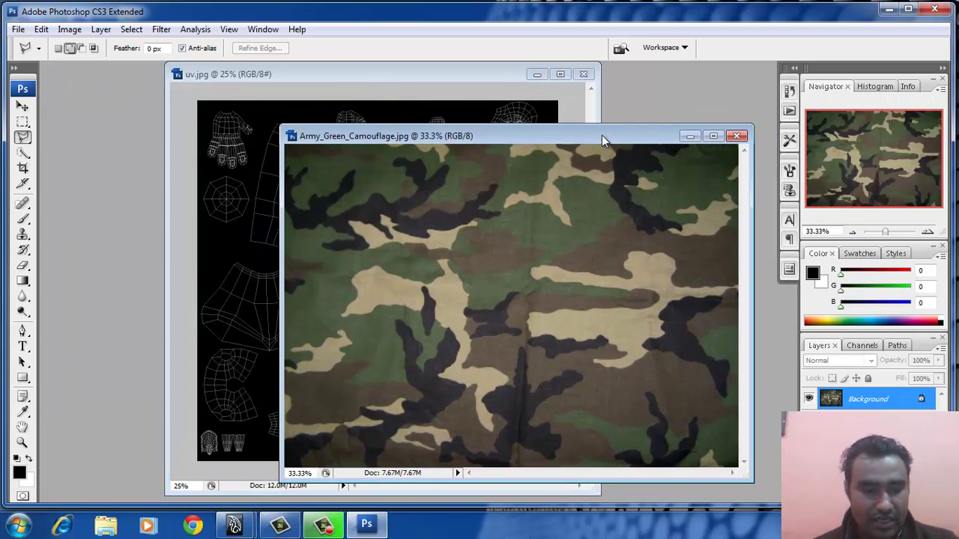
{"action": "key", "text": "ctrl+a"}
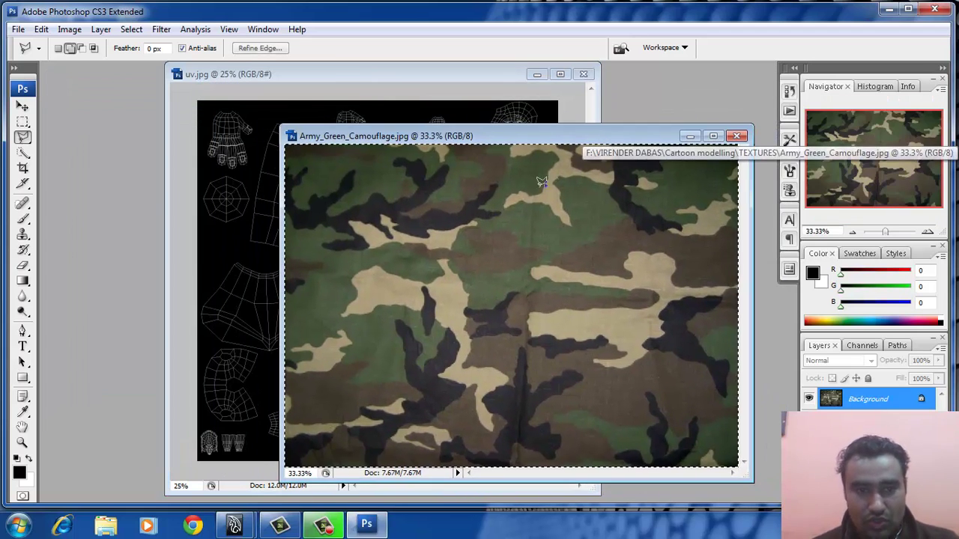
{"action": "left_click", "coordinate": [24, 107]}
{"action": "left_click_drag", "start_coordinate": [316, 259], "coordinate": [247, 279]}
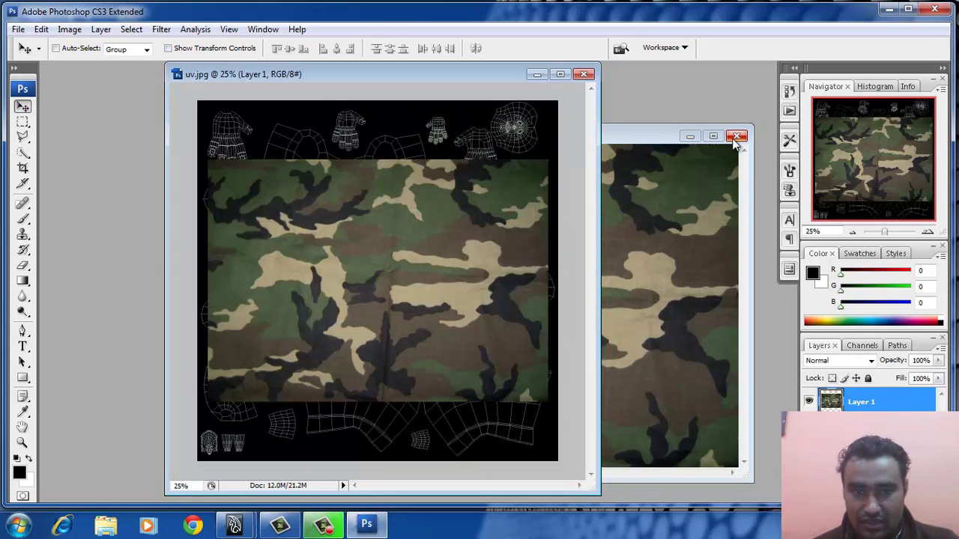
{"action": "left_click", "coordinate": [737, 137]}
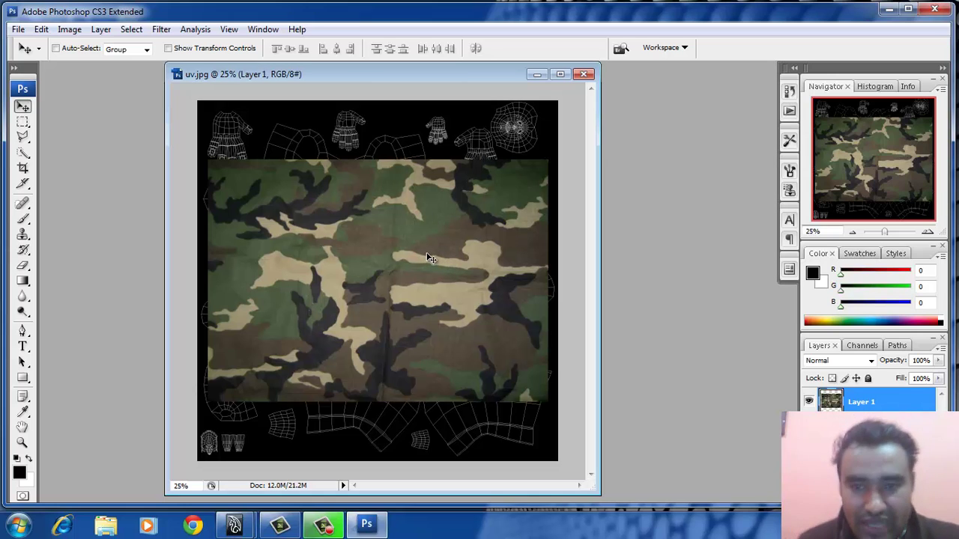
Set the camouflage layer's blend mode to Screen and scale it down proportionally to 58.5%
{"action": "left_click", "coordinate": [871, 360]}
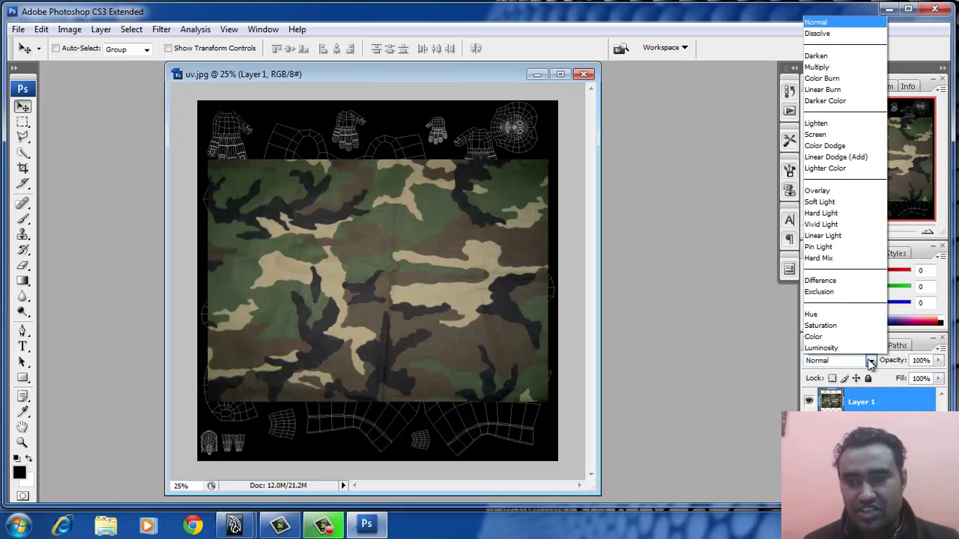
{"action": "left_click", "coordinate": [821, 136]}
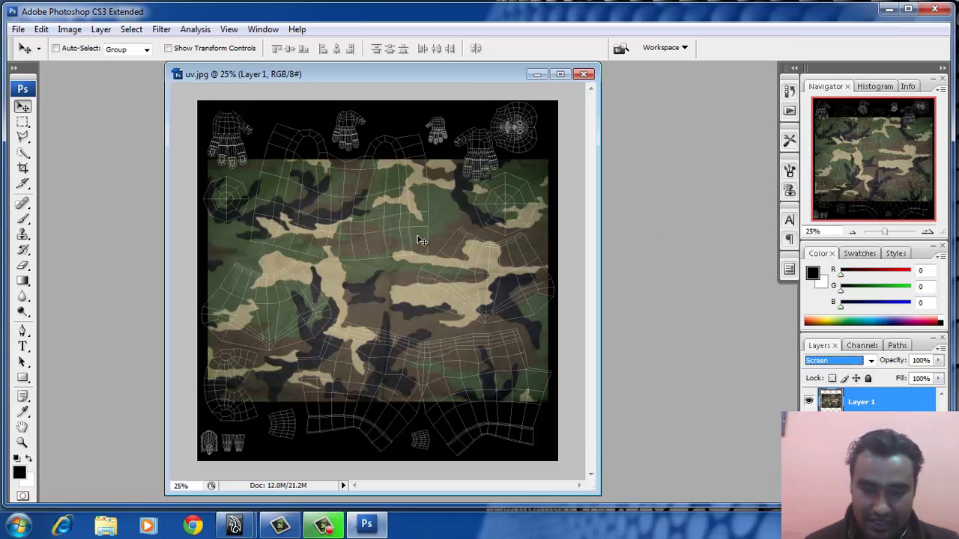
{"action": "key", "text": "ctrl+t"}
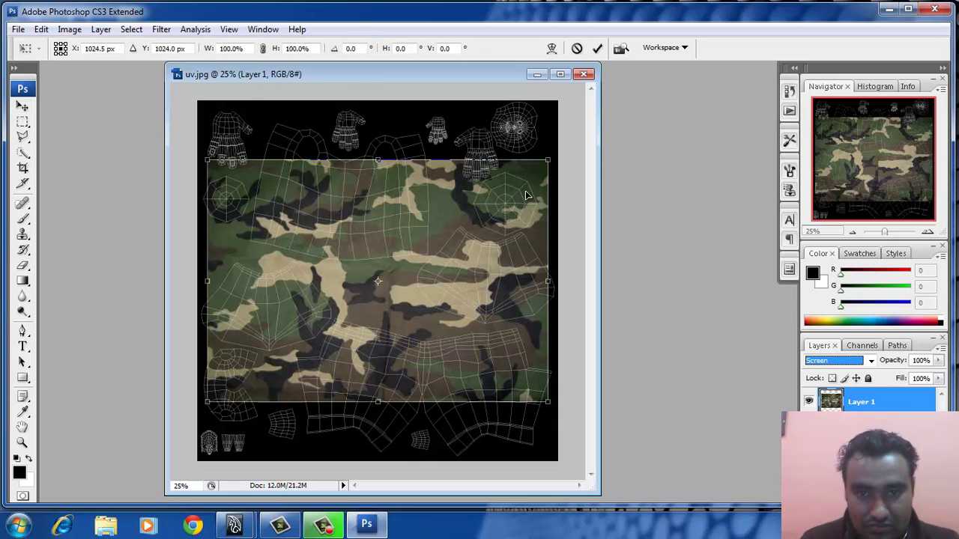
{"action": "left_click_drag", "start_coordinate": [549, 159], "coordinate": [406, 254]}
{"action": "key", "text": "v"}
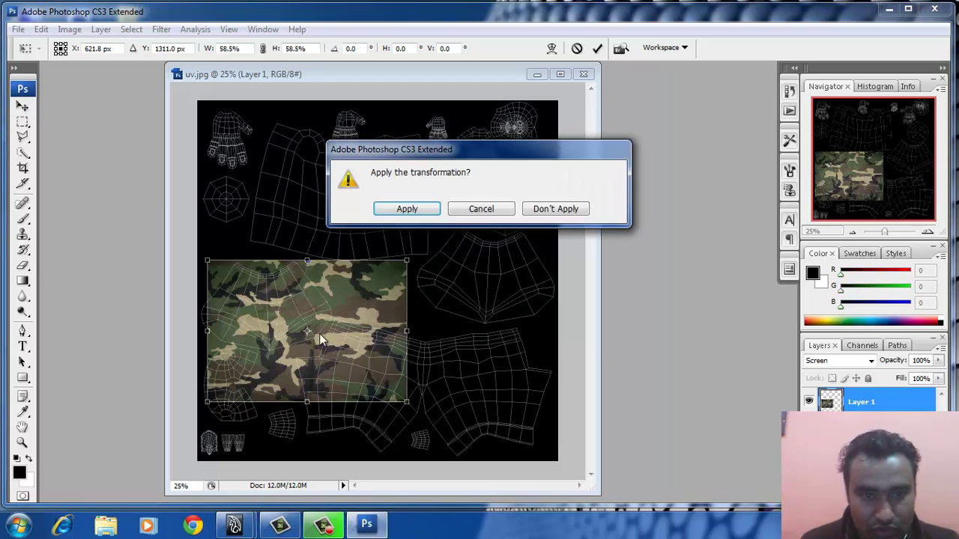
{"action": "left_click", "coordinate": [418, 209]}
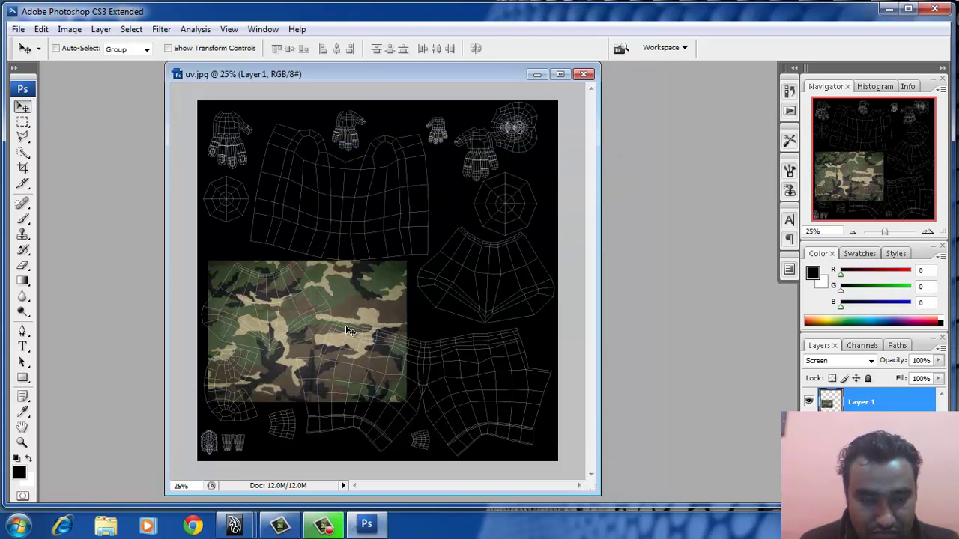
Move the camouflage fabric over the fan-shaped UV shell at the right edge of the canvas so it covers the shell completely
{"action": "left_click_drag", "start_coordinate": [404, 322], "coordinate": [562, 271]}
{"action": "left_click", "coordinate": [25, 443]}
{"action": "left_click", "coordinate": [488, 299]}
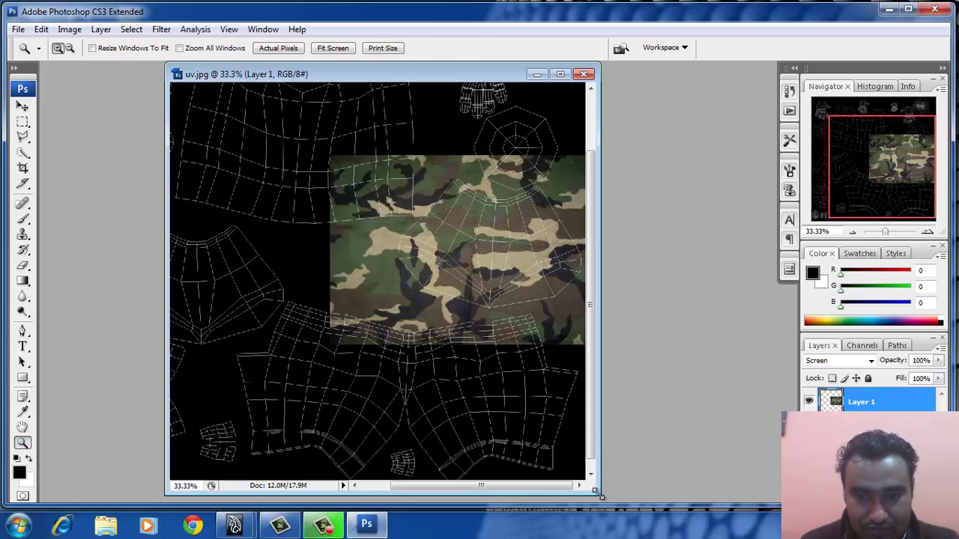
{"action": "left_click_drag", "start_coordinate": [597, 493], "coordinate": [775, 499]}
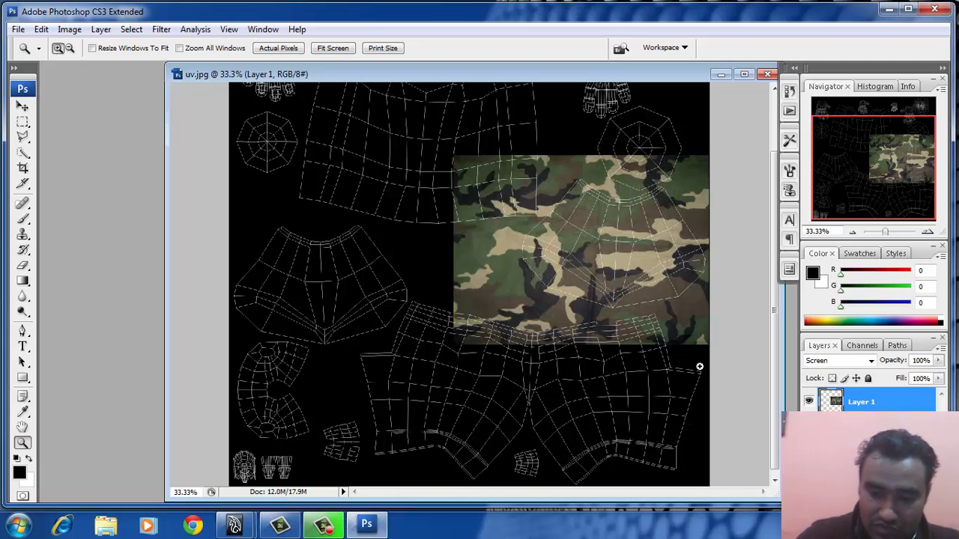
{"action": "left_click", "coordinate": [700, 368]}
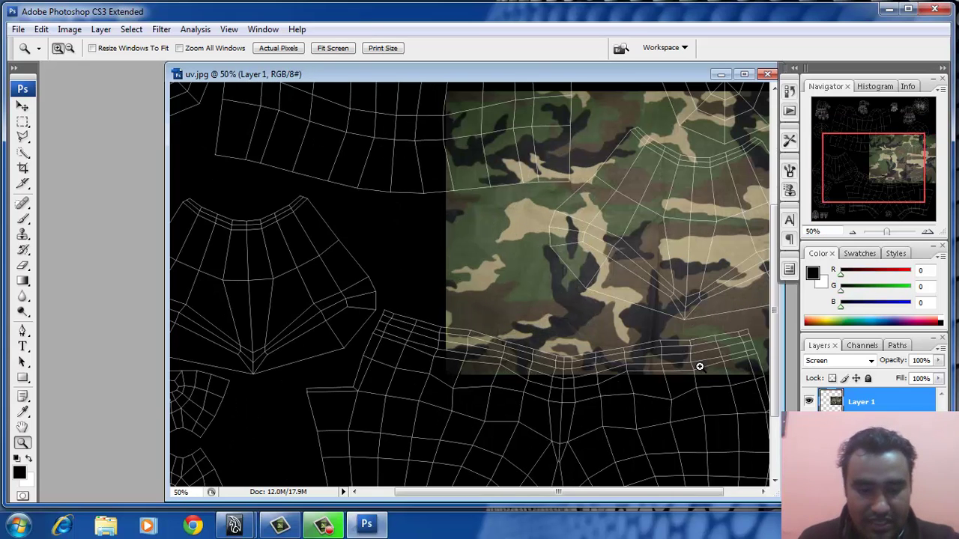
{"action": "left_click_drag", "start_coordinate": [646, 289], "coordinate": [428, 342]}
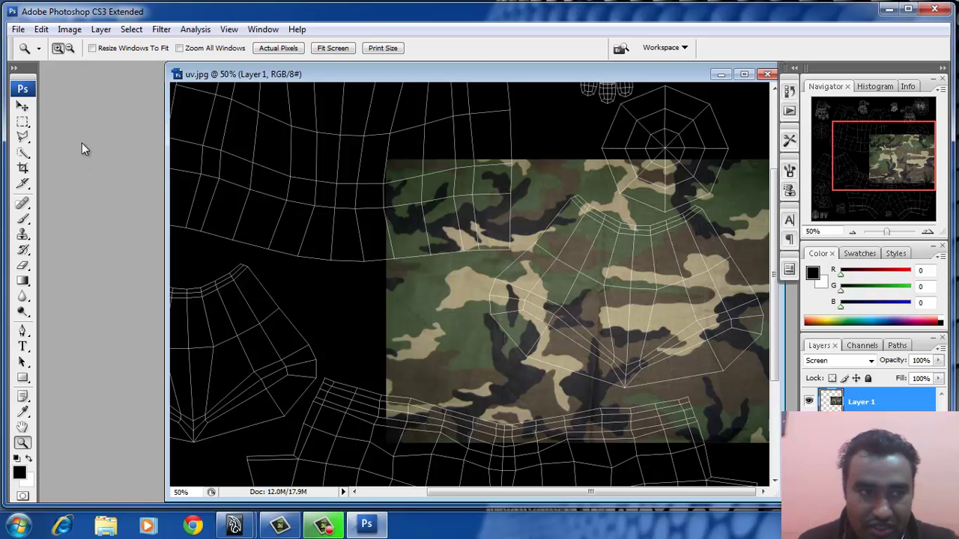
{"action": "left_click", "coordinate": [22, 108]}
{"action": "left_click_drag", "start_coordinate": [612, 315], "coordinate": [662, 325]}
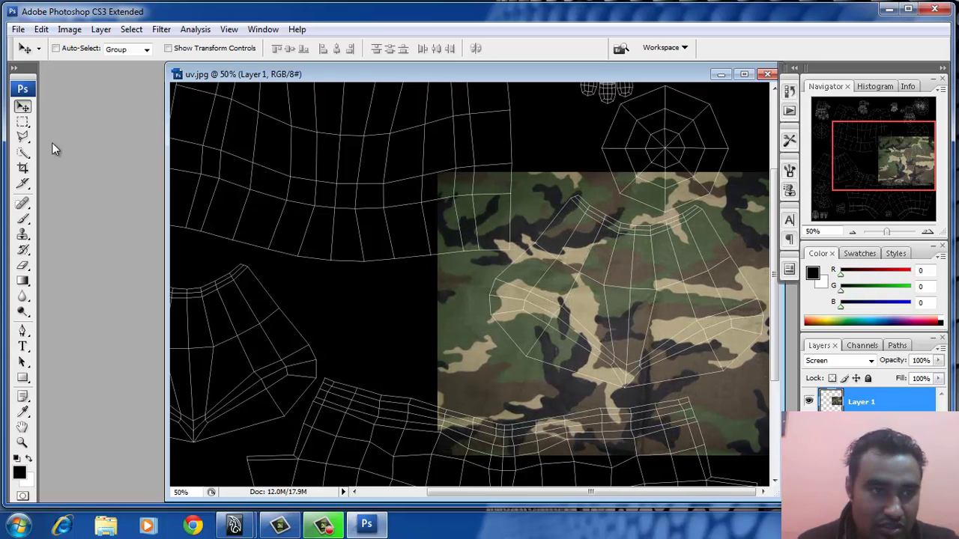
Trim the camouflage to the fan-shaped shell with a Polygonal Lasso outline, deleting the fabric outside it and clearing the selection
{"action": "left_click", "coordinate": [23, 137]}
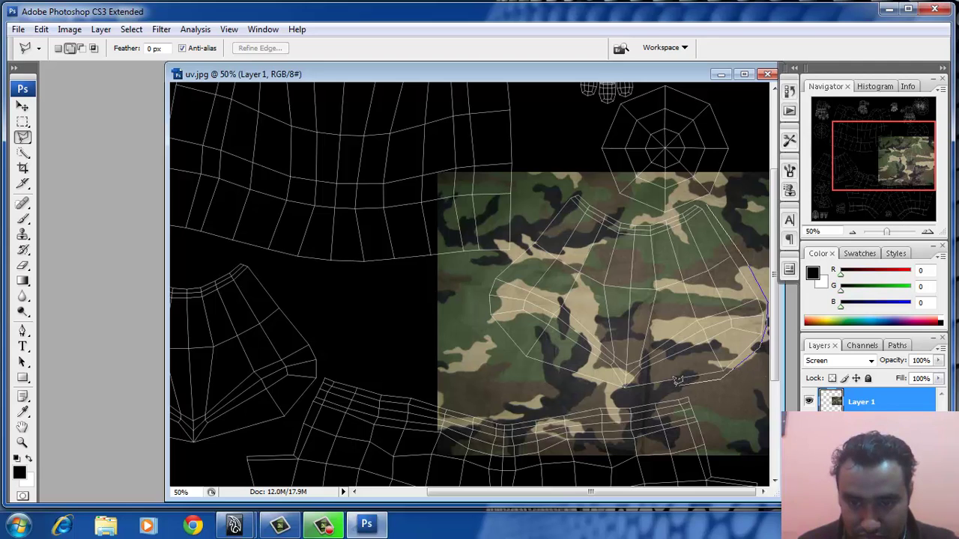
{"action": "left_click", "coordinate": [624, 391]}
{"action": "left_click", "coordinate": [567, 379]}
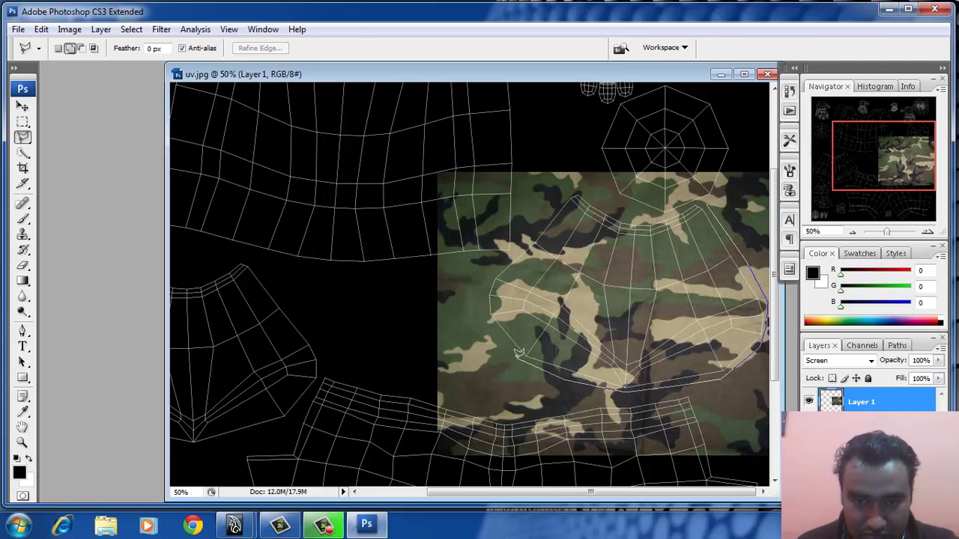
{"action": "left_click", "coordinate": [518, 353]}
{"action": "left_click", "coordinate": [487, 320]}
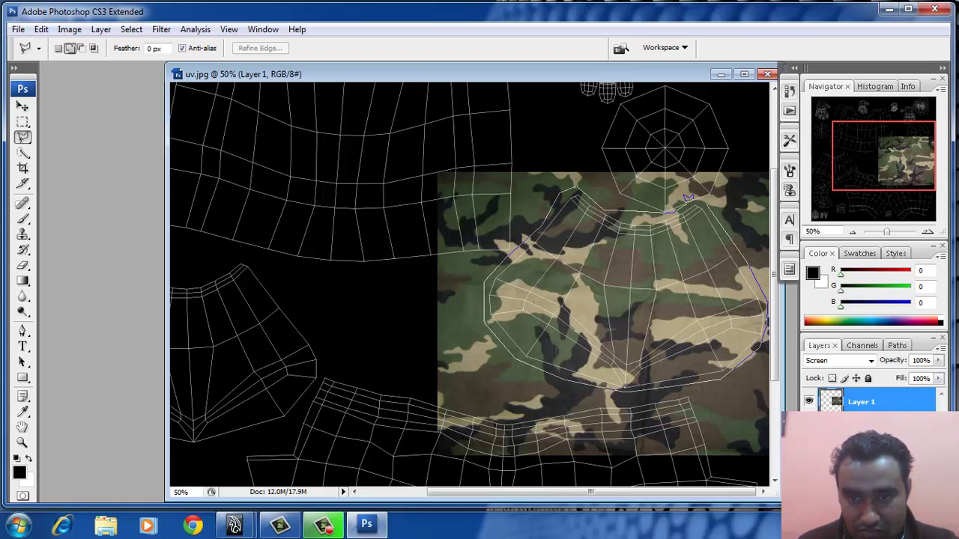
{"action": "left_click", "coordinate": [708, 201]}
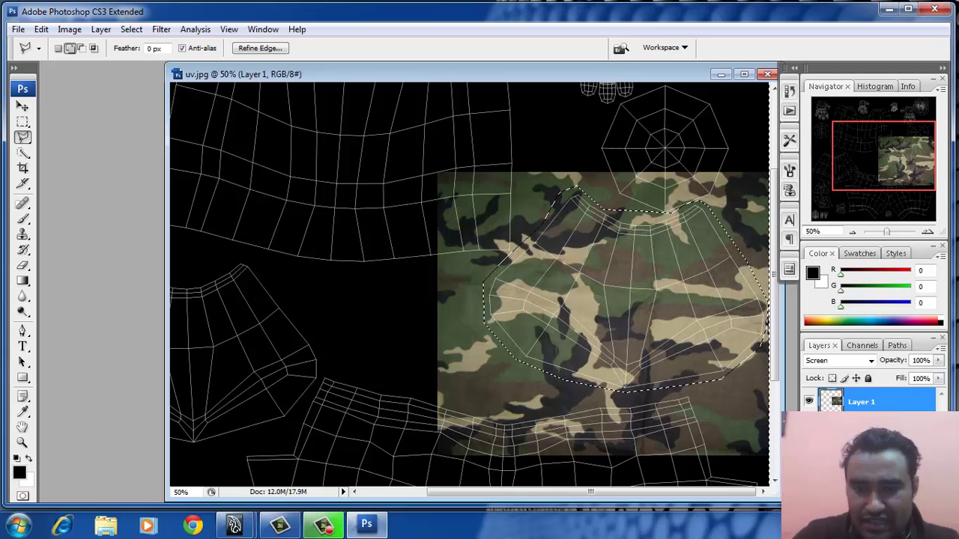
{"action": "key", "text": "ctrl+shift+i"}
{"action": "key", "text": "Delete"}
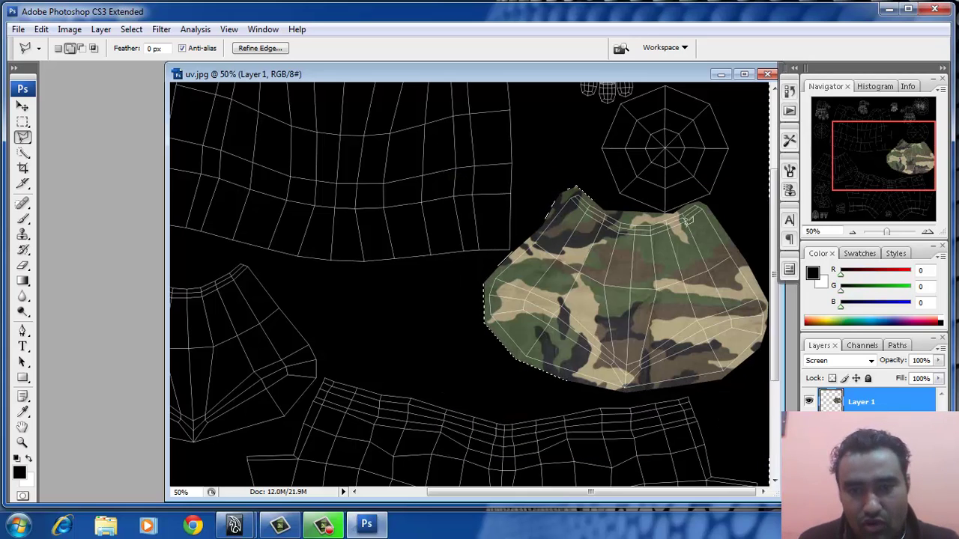
{"action": "key", "text": "ctrl+d"}
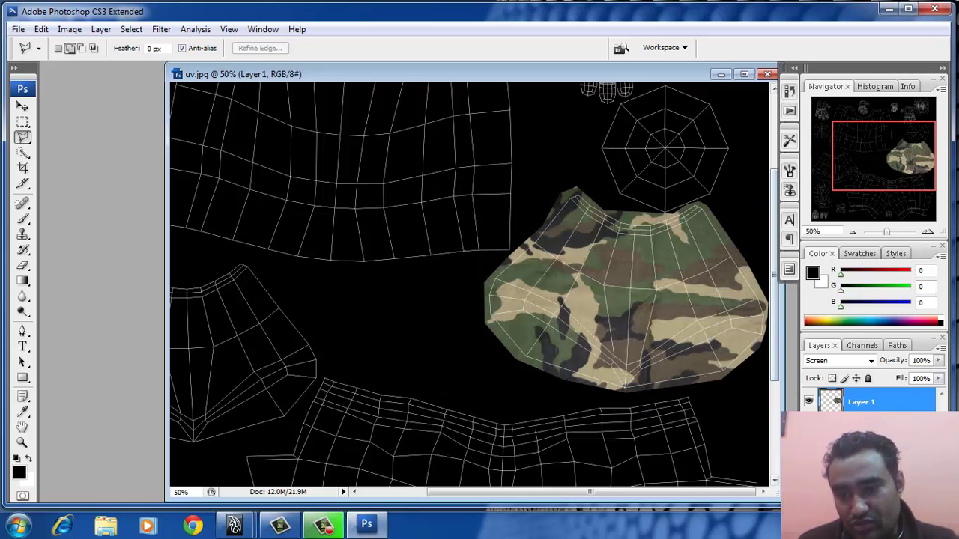
Hide the UV wireframe background layer and save the document to the desktop as texturemap.psd in Photoshop format with layers
{"action": "left_click", "coordinate": [809, 428]}
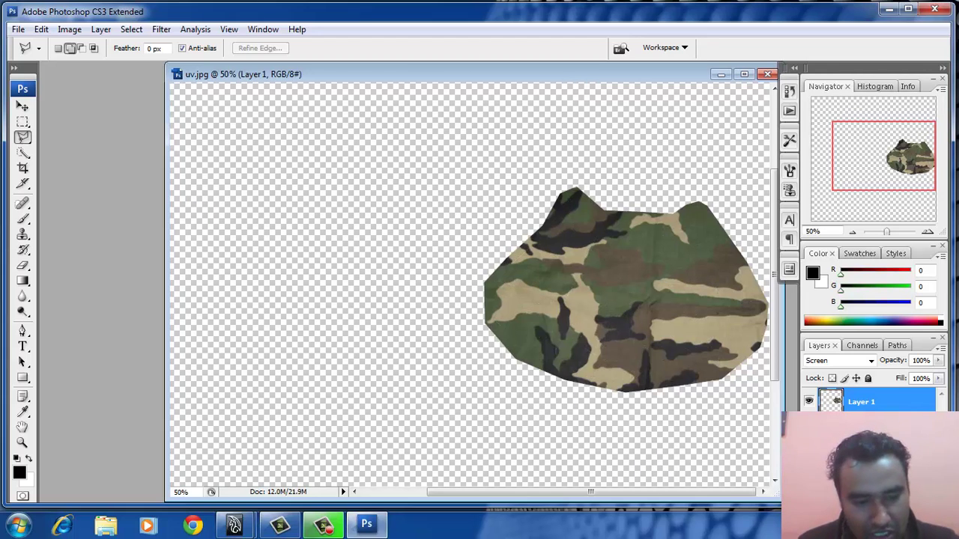
{"action": "key", "text": "ctrl+shift+s"}
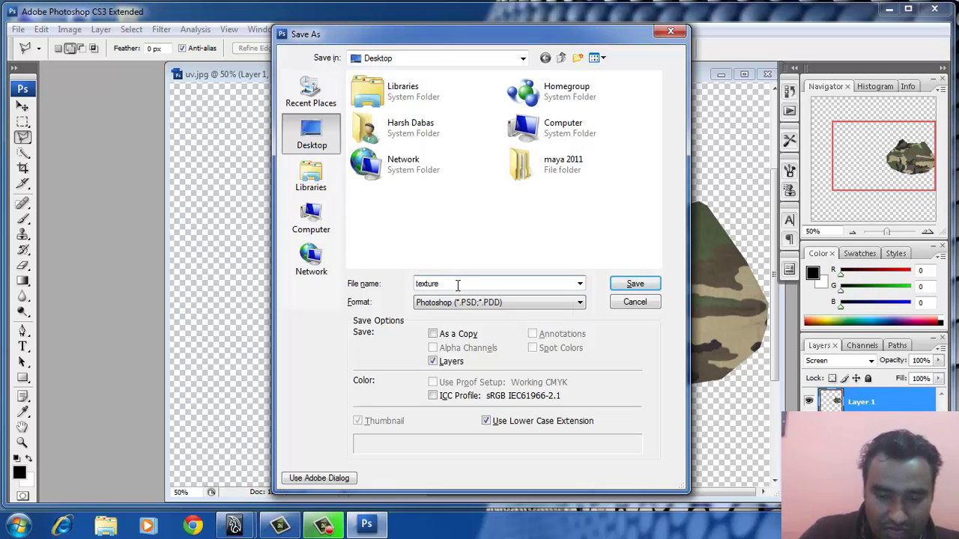
{"action": "left_click", "coordinate": [635, 284]}
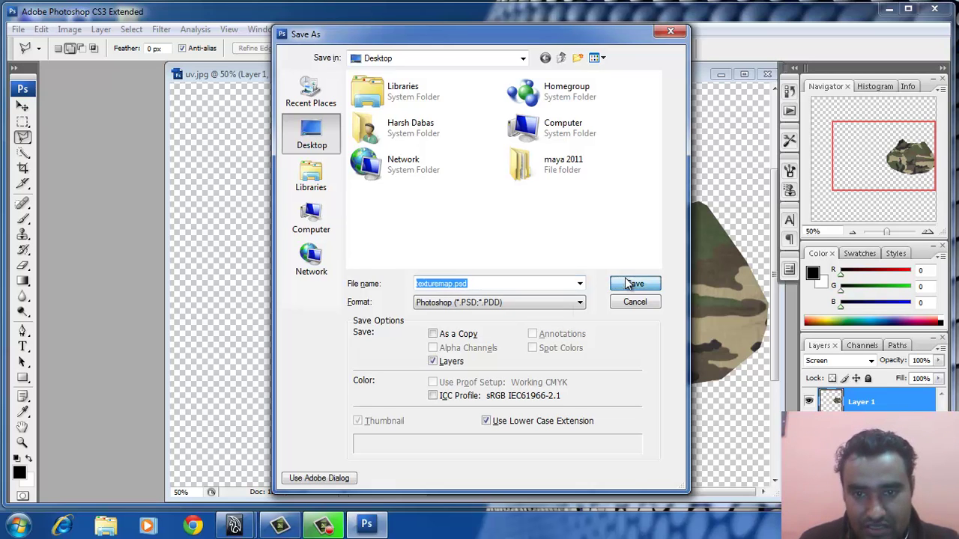
{"action": "left_click", "coordinate": [636, 174]}
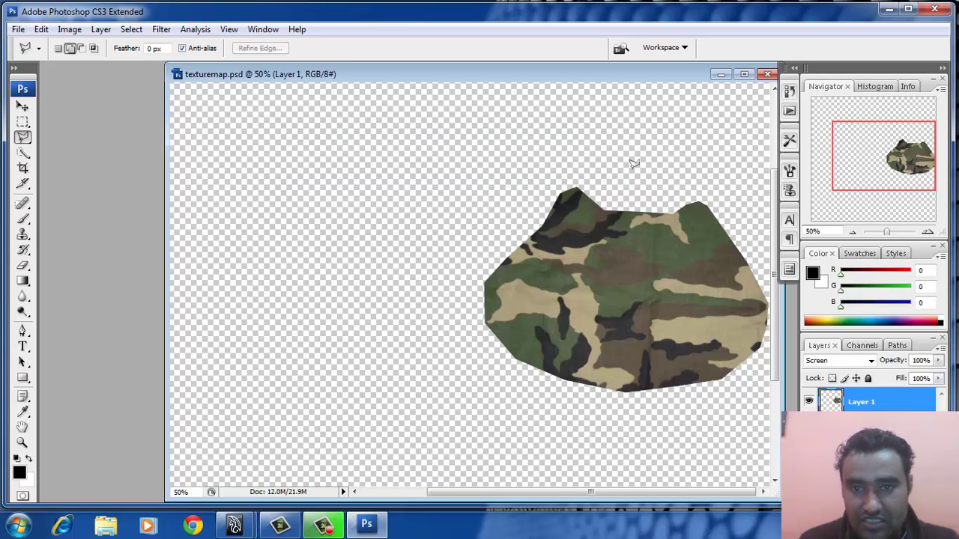
Switch to Maya, return the character from UV component selection to Object Mode and select all of its meshes
{"action": "mouse_move", "coordinate": [238, 526]}
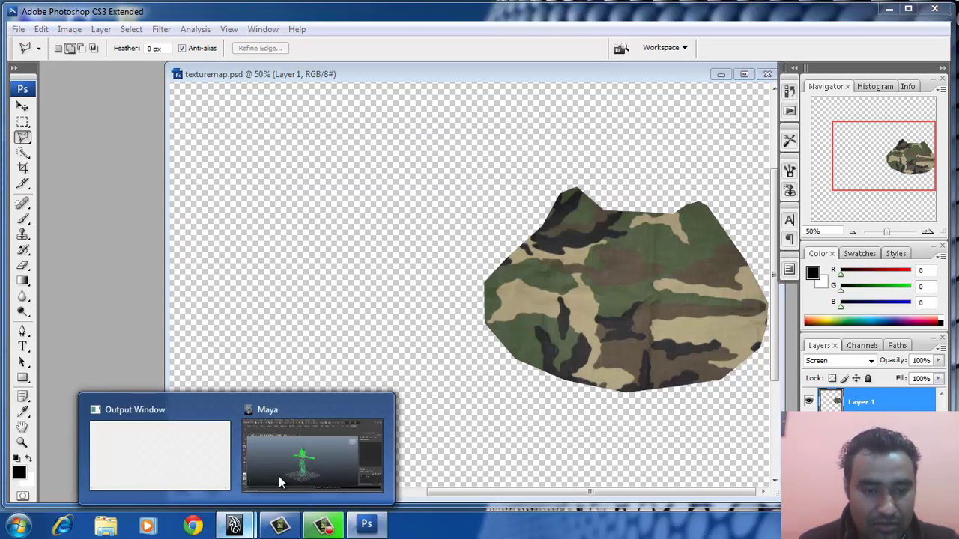
{"action": "left_click", "coordinate": [278, 473]}
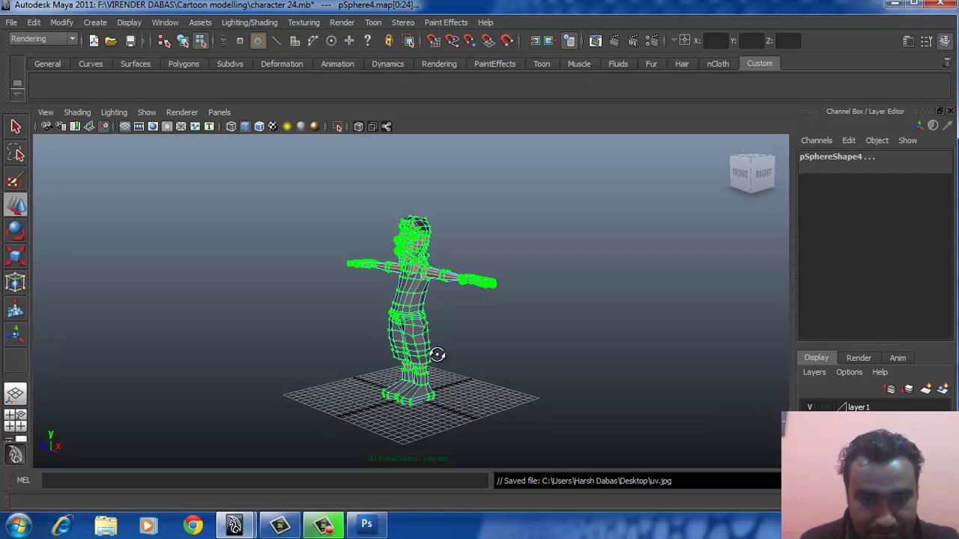
{"action": "left_click_drag", "start_coordinate": [428, 352], "coordinate": [419, 303]}
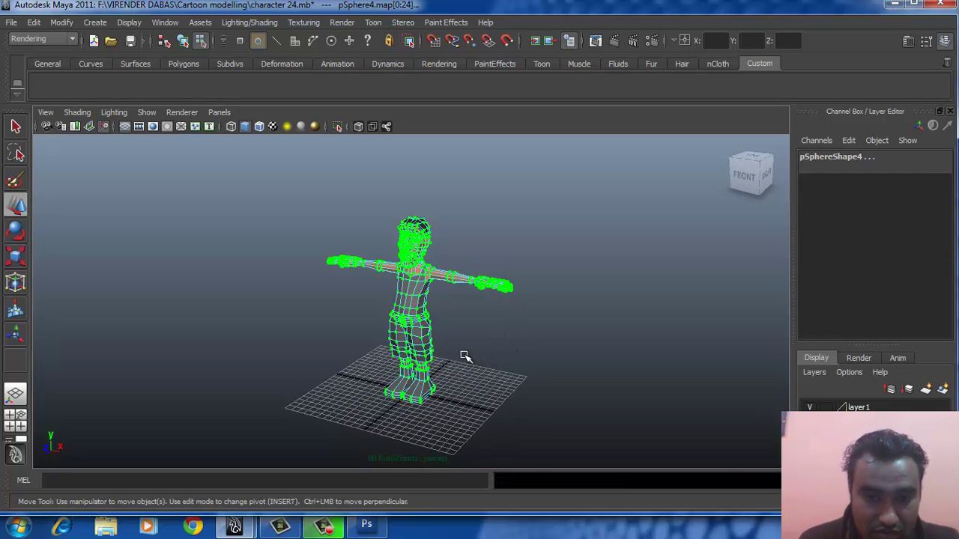
{"action": "left_click_drag", "start_coordinate": [476, 354], "coordinate": [429, 346]}
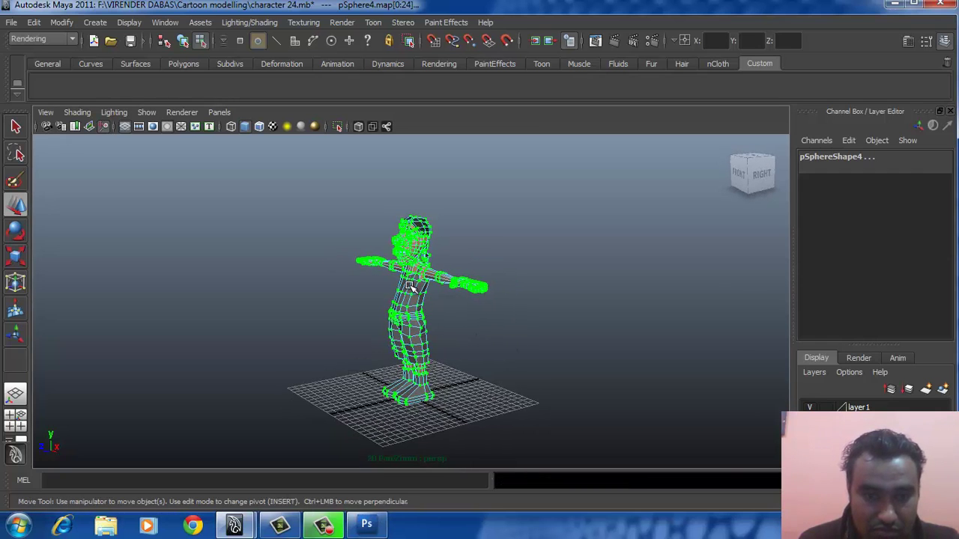
{"action": "right_click", "coordinate": [413, 284]}
{"action": "left_click", "coordinate": [471, 265]}
{"action": "left_click", "coordinate": [471, 240]}
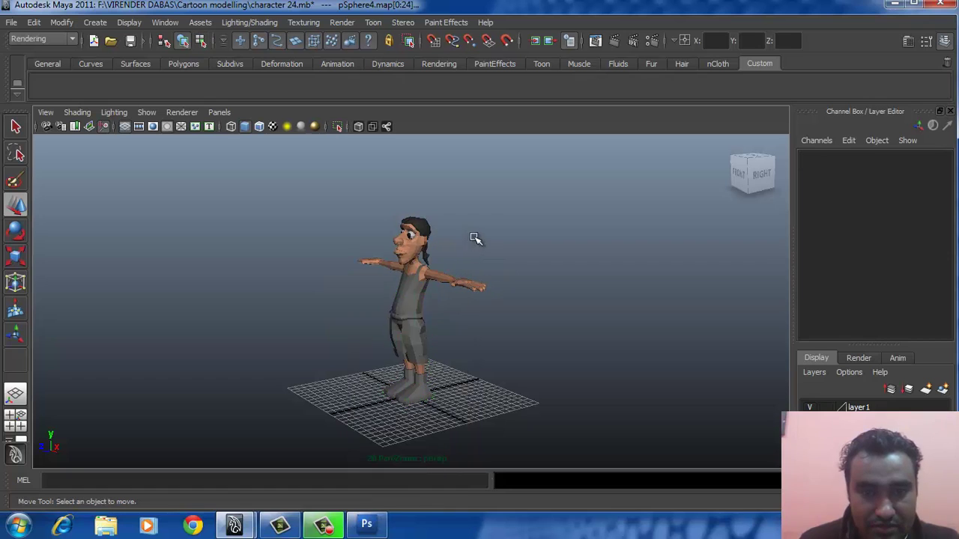
{"action": "left_click_drag", "start_coordinate": [475, 237], "coordinate": [317, 182]}
{"action": "left_click", "coordinate": [408, 296]}
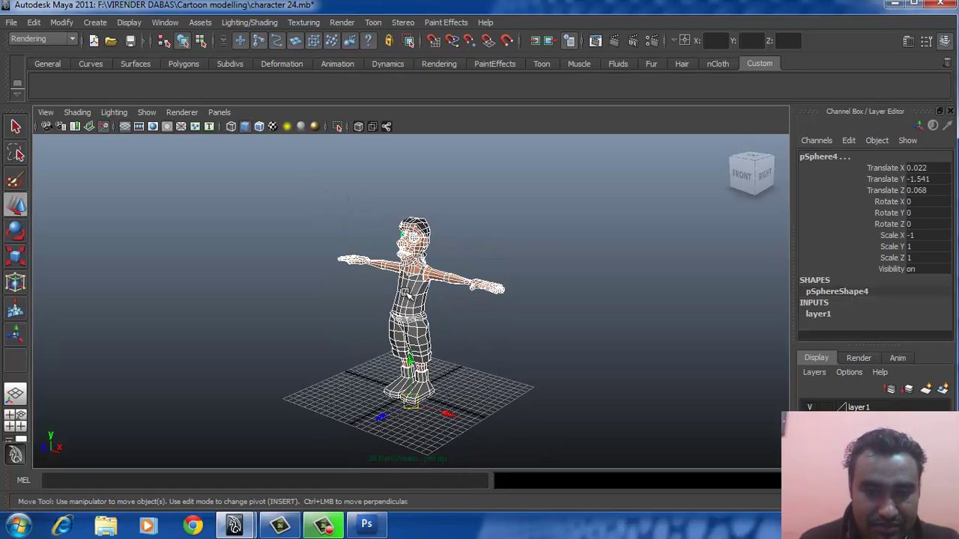
Assign a new Lambert material to all the selected character meshes
{"action": "right_click", "coordinate": [413, 282]}
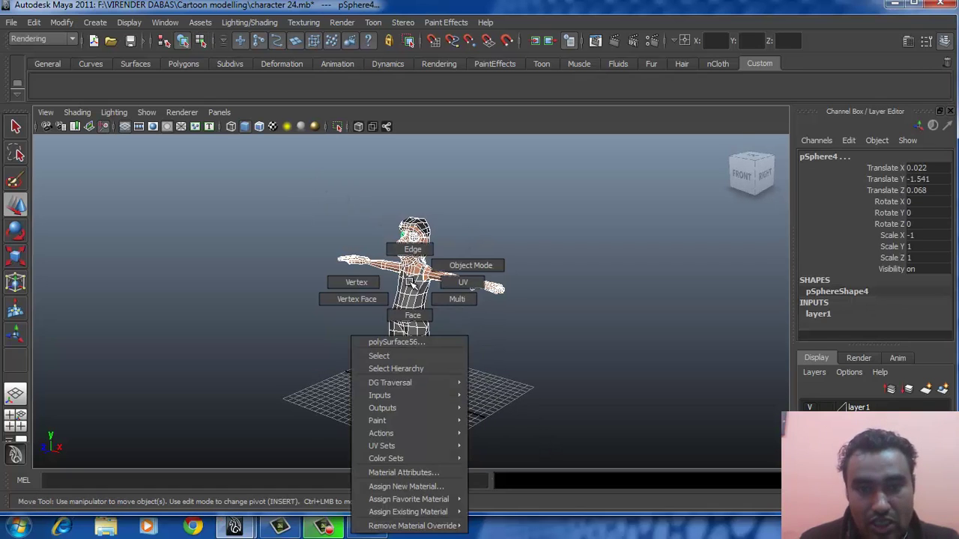
{"action": "left_click", "coordinate": [413, 484]}
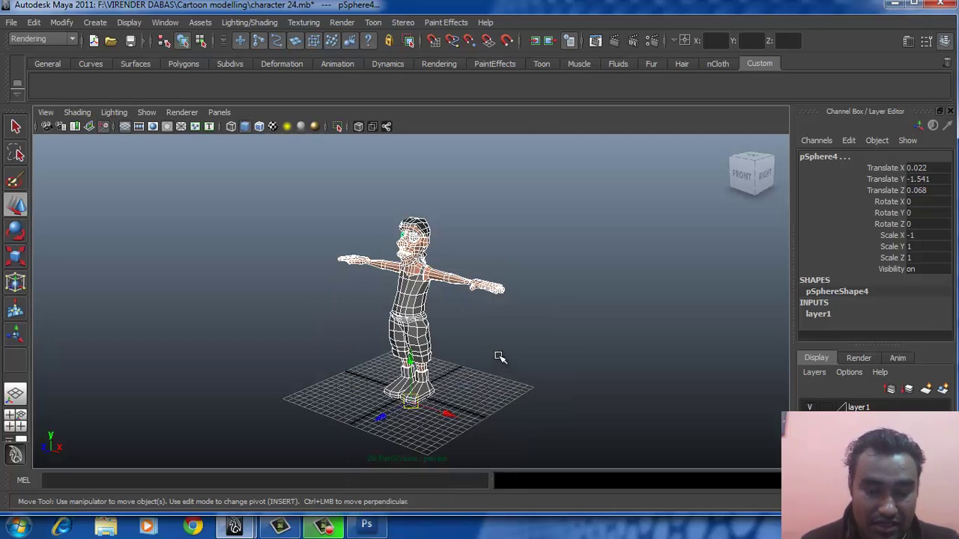
{"action": "left_click_drag", "start_coordinate": [492, 358], "coordinate": [449, 353]}
{"action": "right_click", "coordinate": [407, 255]}
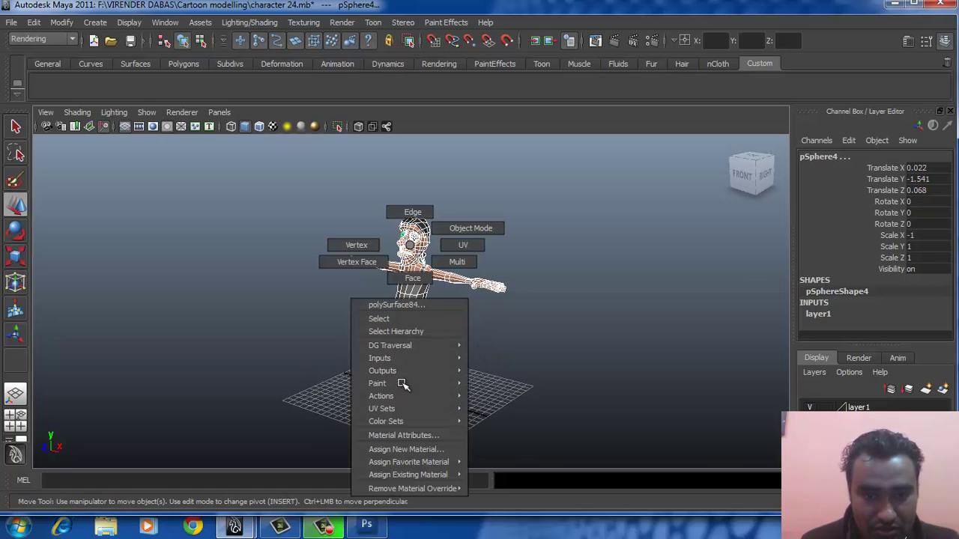
{"action": "left_click", "coordinate": [405, 449]}
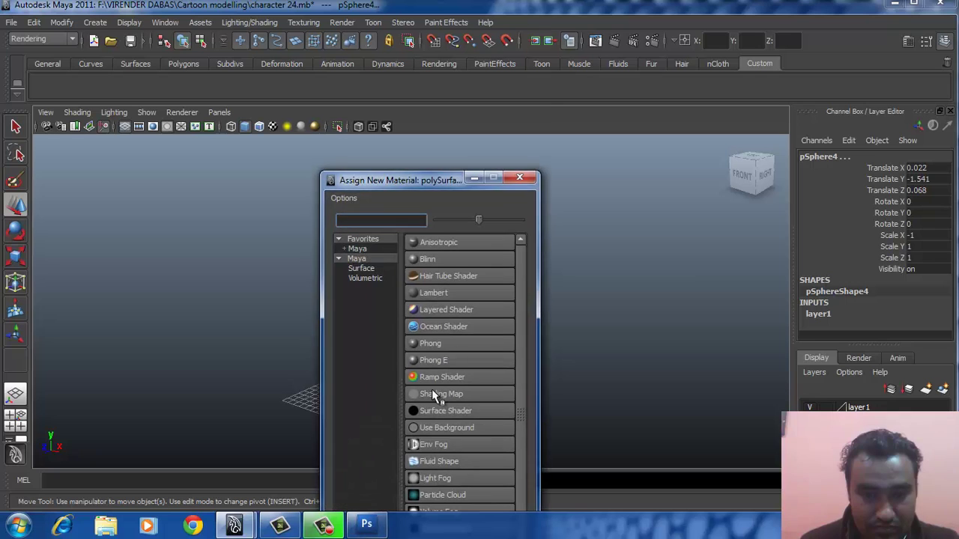
{"action": "left_click", "coordinate": [442, 299]}
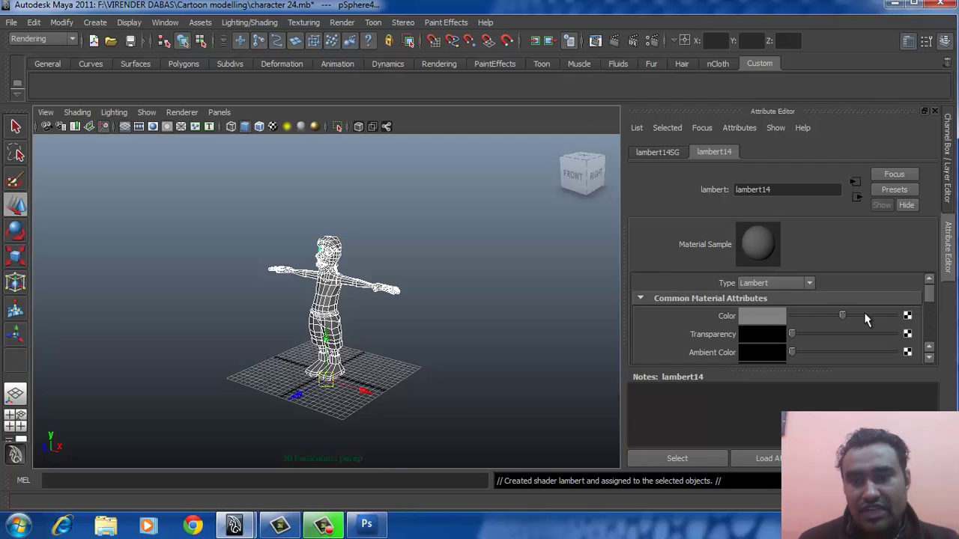
Connect a File texture to the new Lambert's color and load texturemap.psd from the desktop as its image
{"action": "left_click", "coordinate": [906, 317]}
{"action": "left_click", "coordinate": [460, 293]}
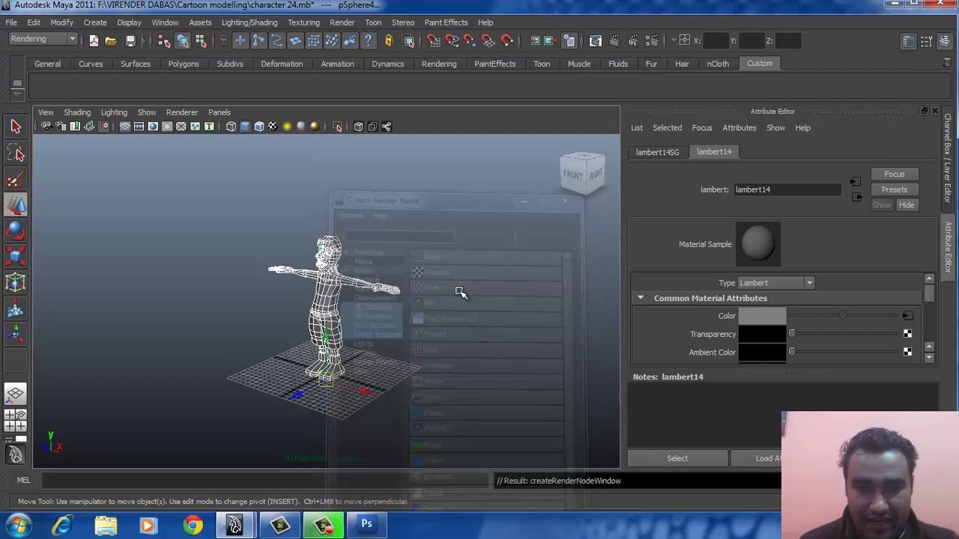
{"action": "left_click", "coordinate": [894, 352]}
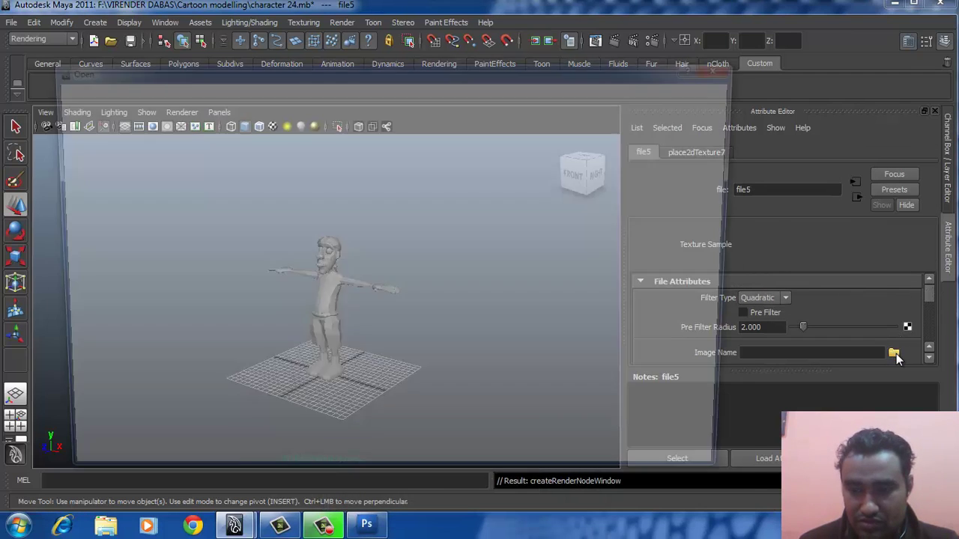
{"action": "left_click", "coordinate": [79, 138]}
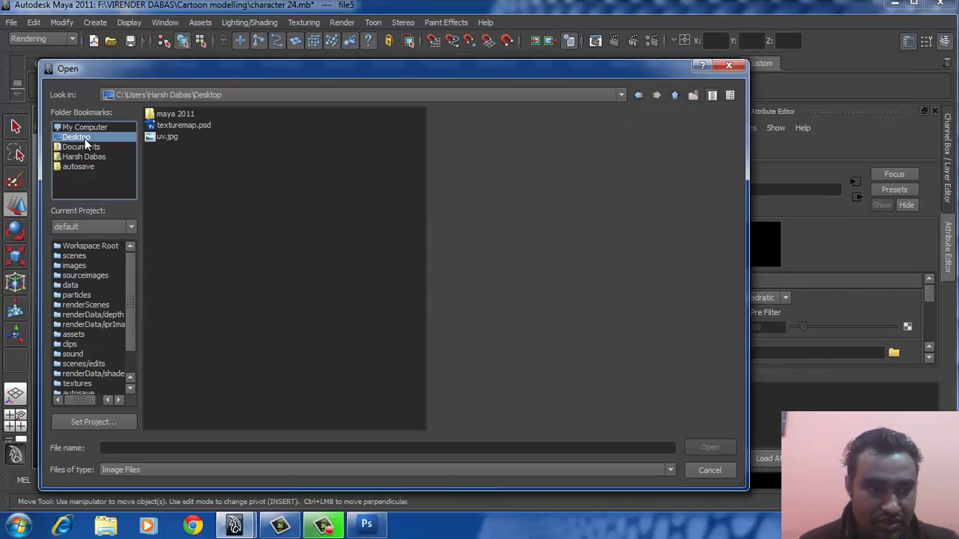
{"action": "left_click", "coordinate": [167, 126]}
{"action": "left_click", "coordinate": [704, 444]}
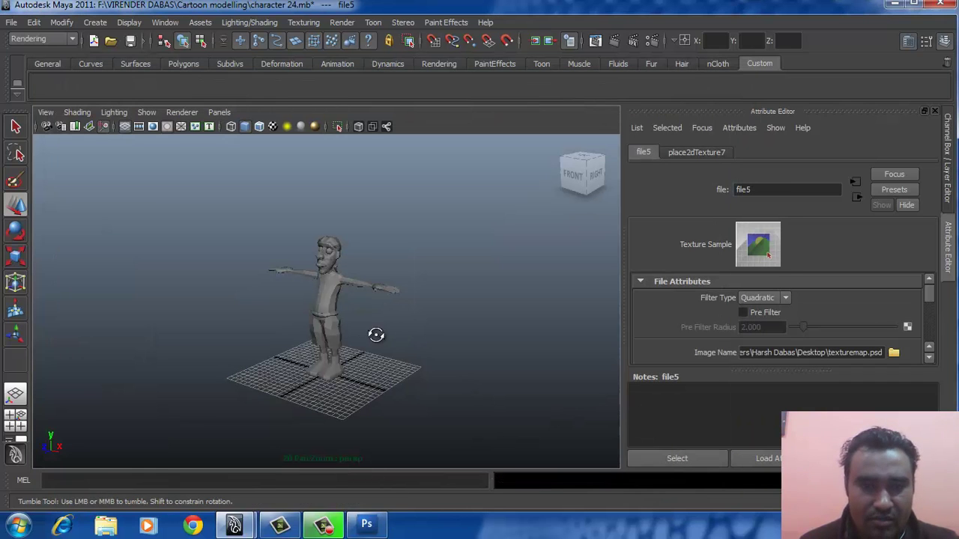
Examine how the camouflage texture sits on the character's foot and which other meshes still lack texture
{"action": "left_click_drag", "start_coordinate": [376, 335], "coordinate": [409, 349]}
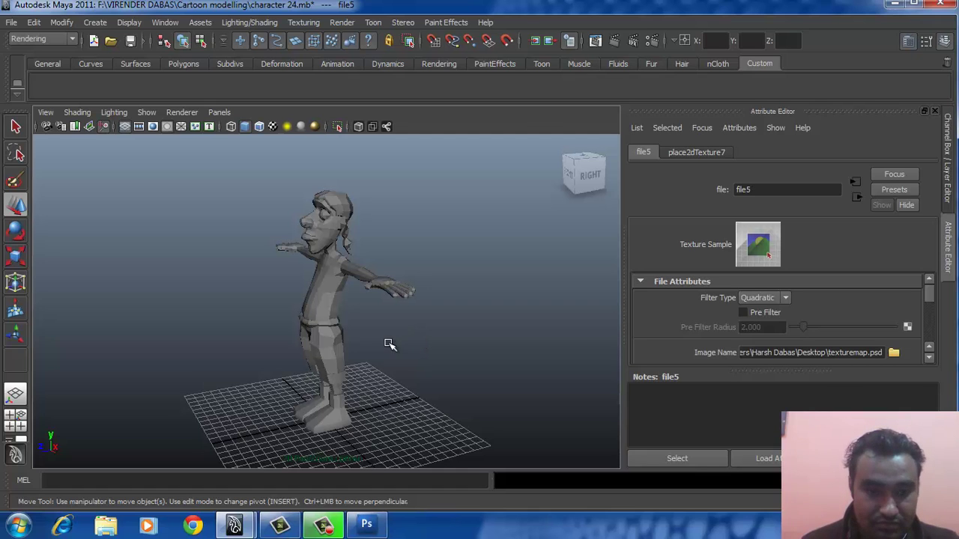
{"action": "left_click_drag", "start_coordinate": [410, 349], "coordinate": [470, 330]}
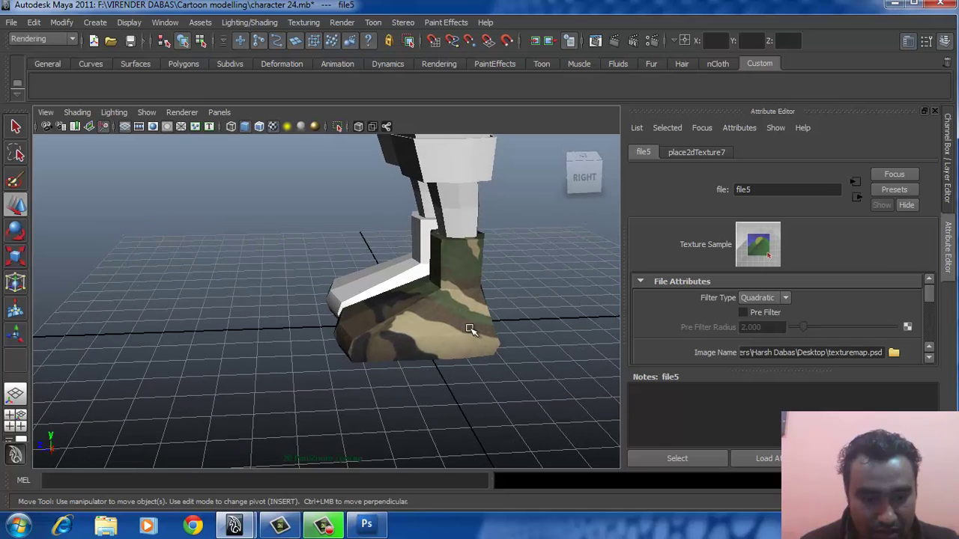
{"action": "left_click", "coordinate": [483, 337]}
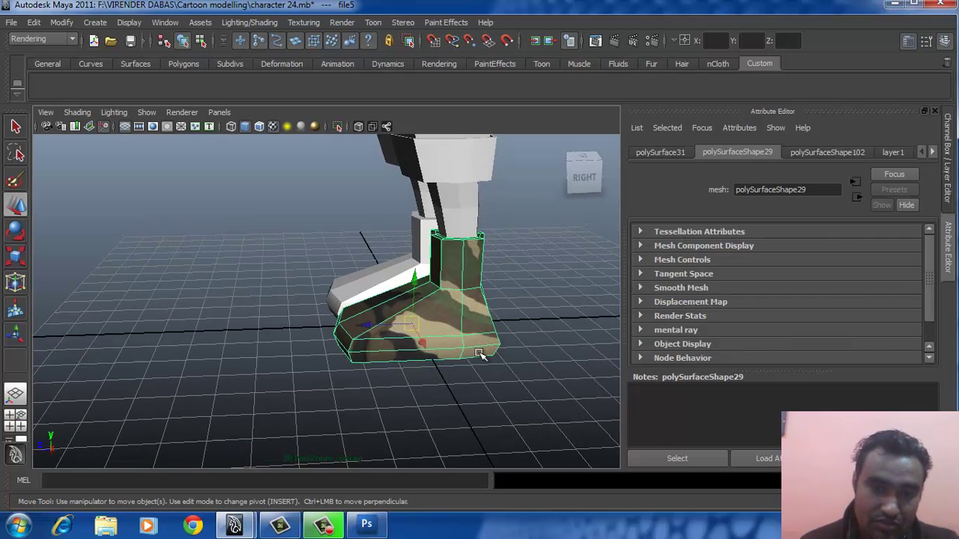
{"action": "left_click", "coordinate": [483, 397]}
{"action": "left_click_drag", "start_coordinate": [483, 397], "coordinate": [385, 353]}
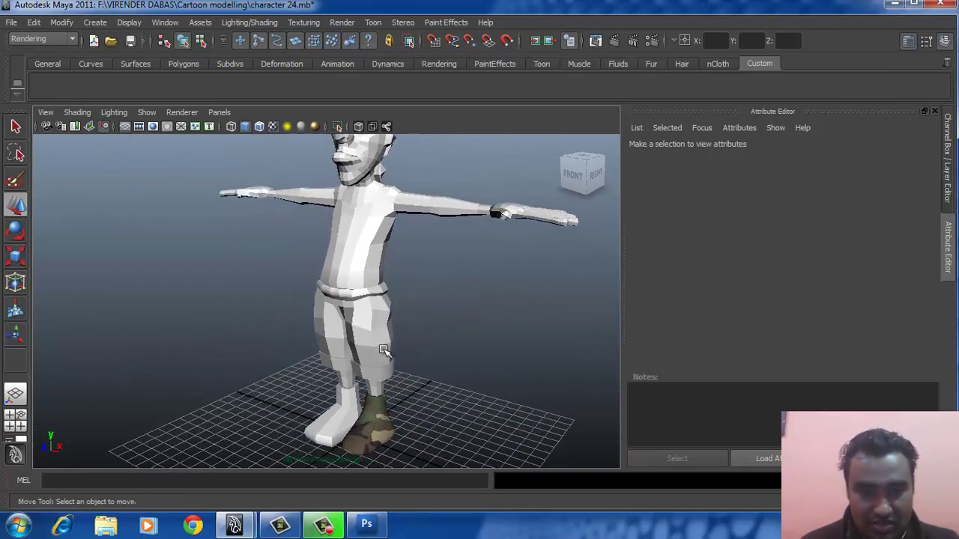
{"action": "left_click", "coordinate": [381, 423]}
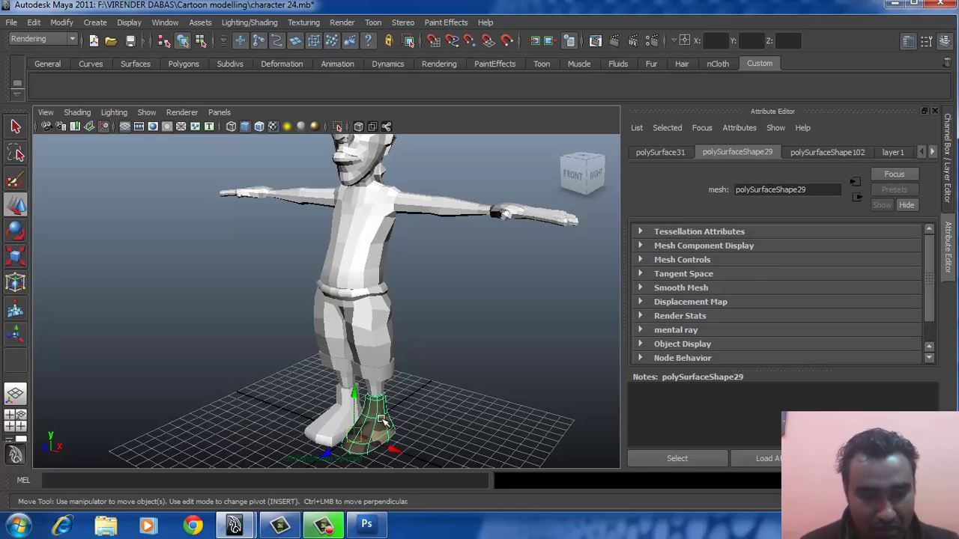
{"action": "left_click", "coordinate": [452, 368]}
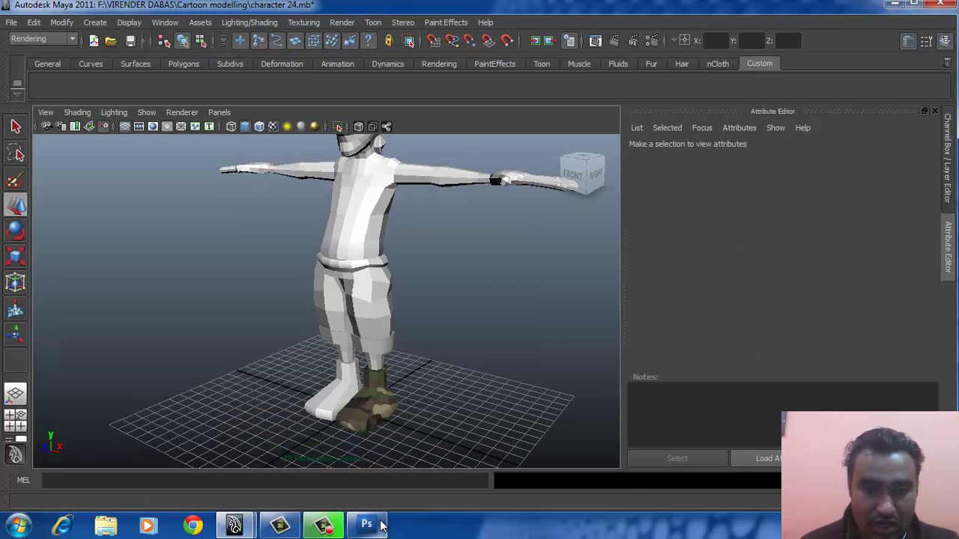
Switch to Photoshop and duplicate the camouflage layer, placing the copy over the other shoe's UV shell
{"action": "left_click", "coordinate": [367, 524]}
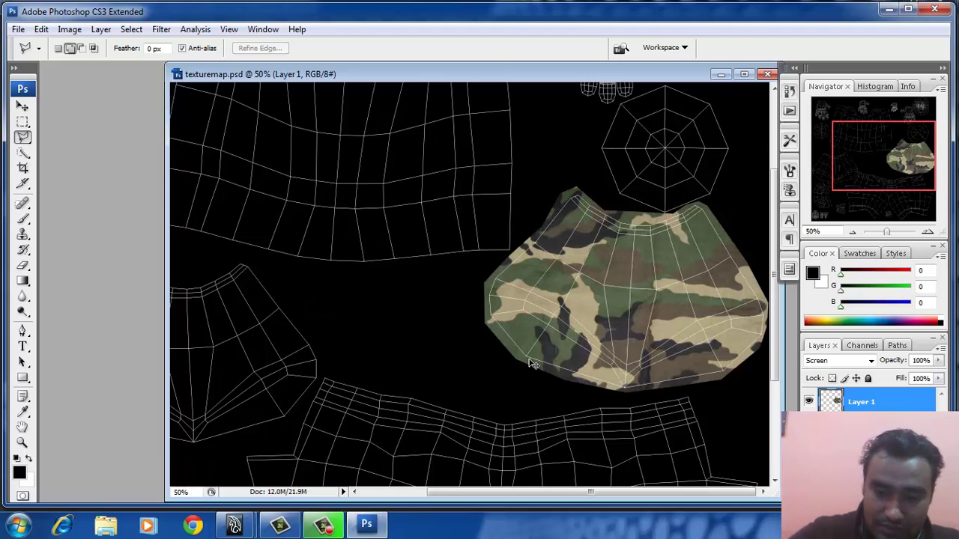
{"action": "key", "text": "ctrl+minus"}
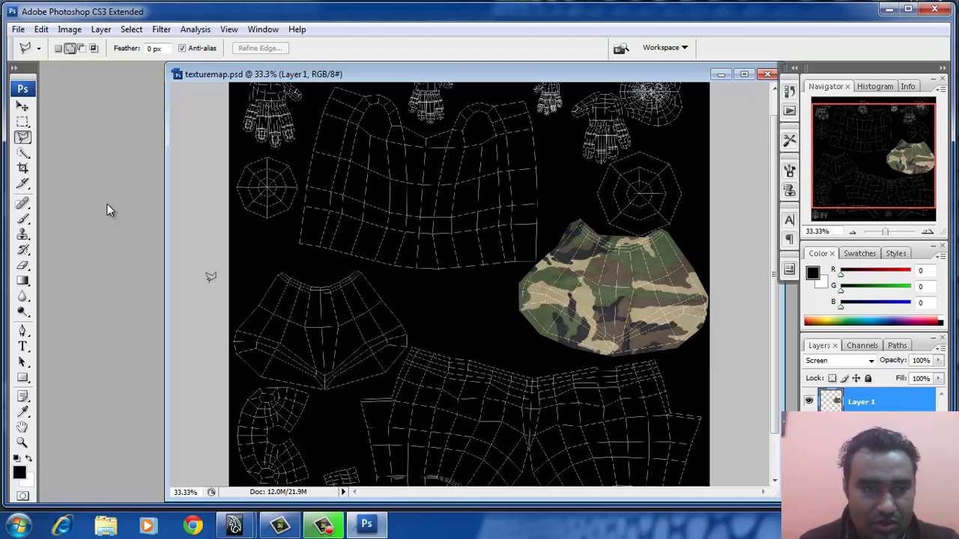
{"action": "left_click", "coordinate": [24, 107]}
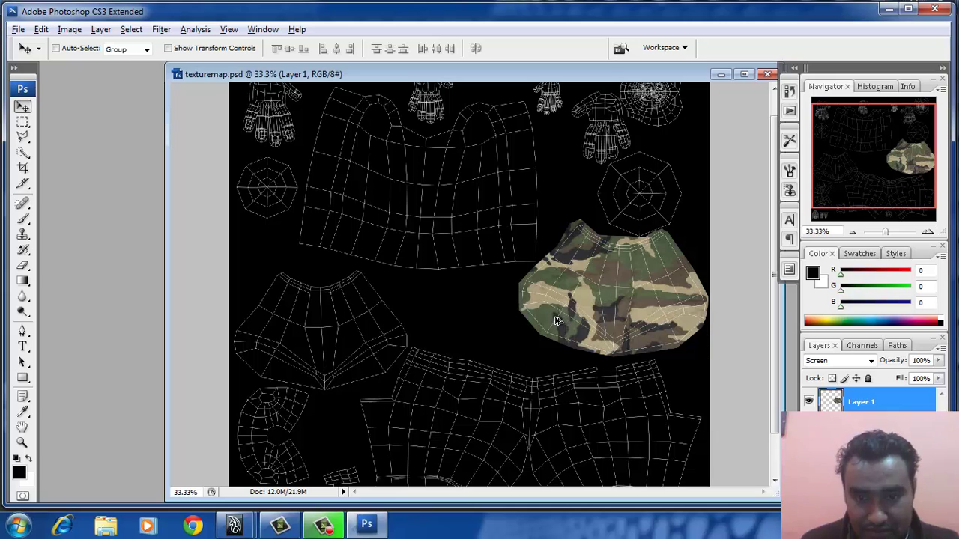
{"action": "left_click_drag", "start_coordinate": [551, 321], "coordinate": [254, 360]}
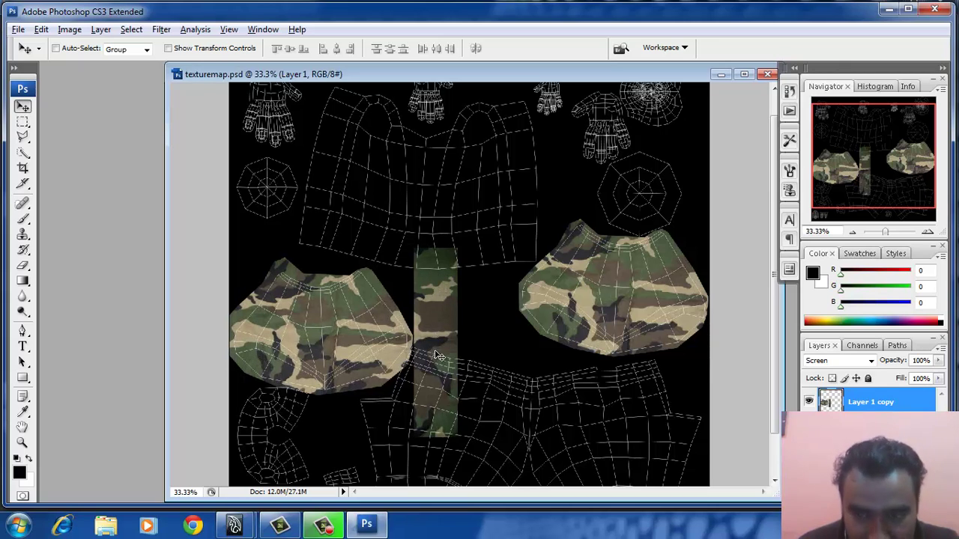
Delete the leftover vertical camouflage strip beside the copied shoe patch using a rectangular selection, and clear the selection
{"action": "left_click", "coordinate": [23, 122]}
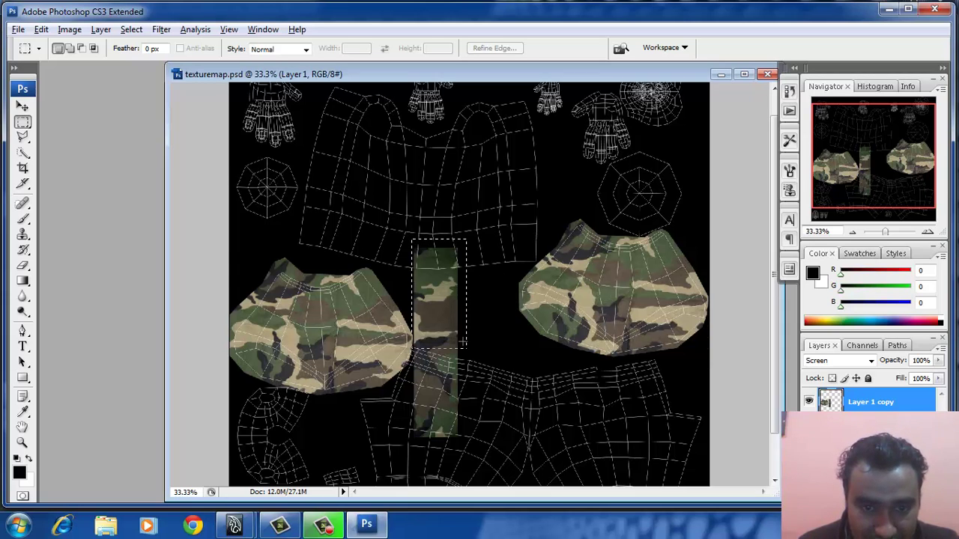
{"action": "left_click_drag", "start_coordinate": [464, 342], "coordinate": [466, 443]}
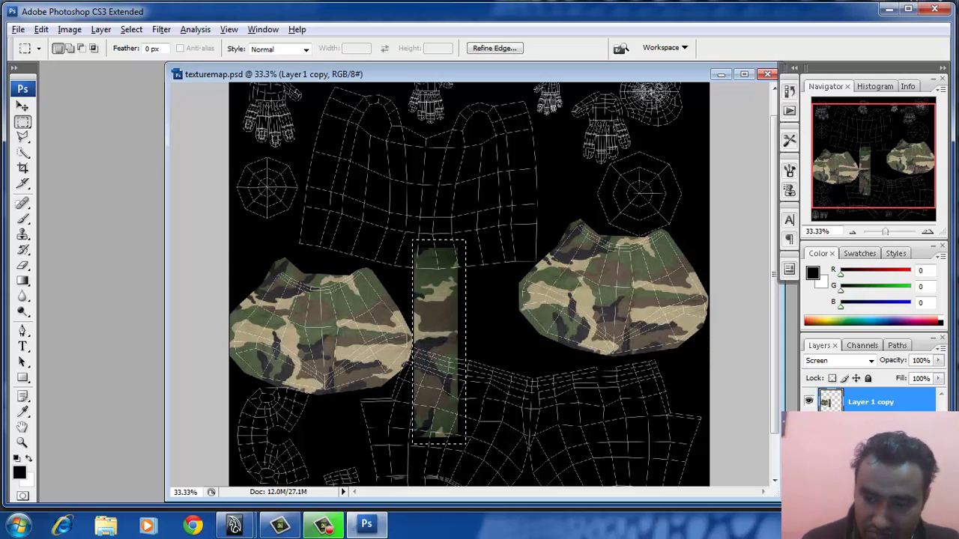
{"action": "key", "text": "Delete"}
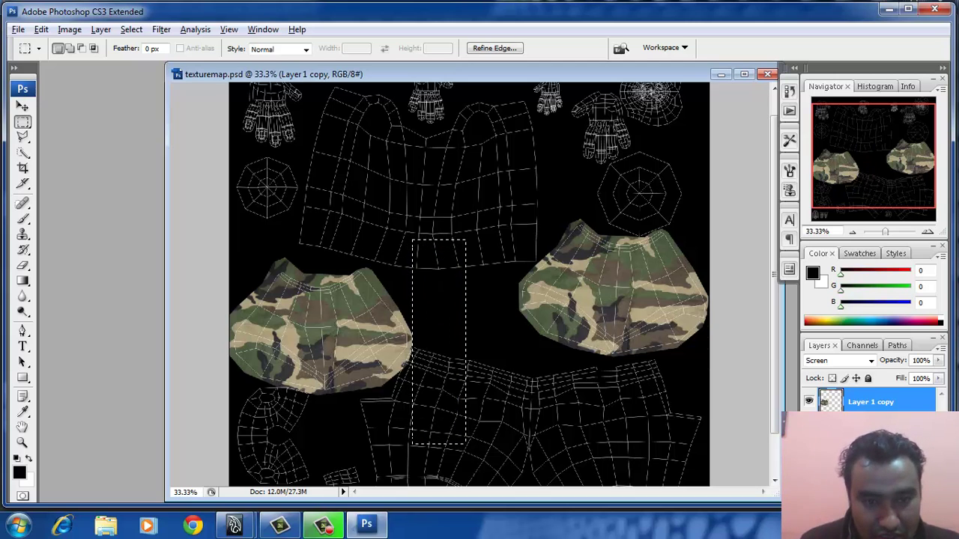
{"action": "key", "text": "ctrl+d"}
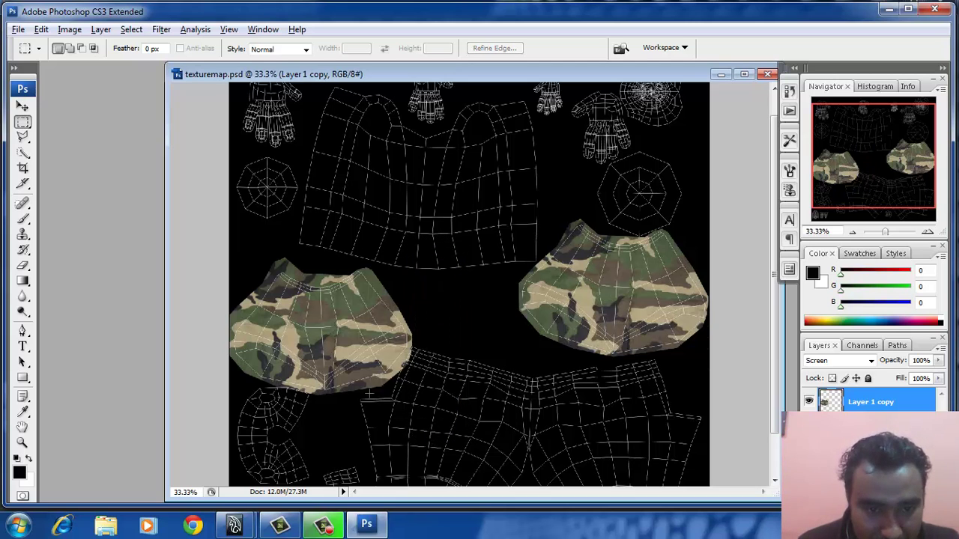
Trim the copied camouflage patch where it overlaps the trousers' UV corner using a polygonal lasso selection, and deselect
{"action": "left_click", "coordinate": [23, 442]}
{"action": "left_click", "coordinate": [371, 377]}
{"action": "left_click", "coordinate": [371, 376]}
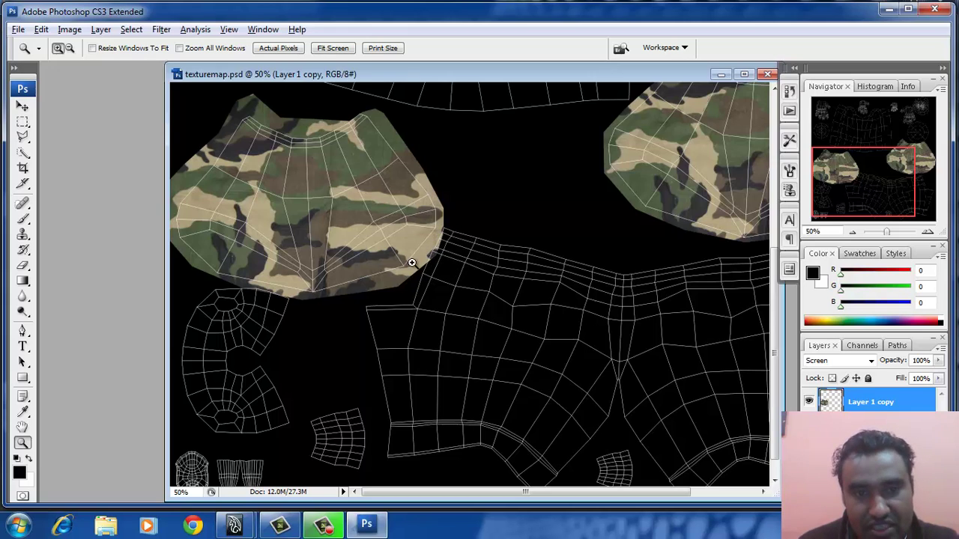
{"action": "left_click", "coordinate": [23, 137]}
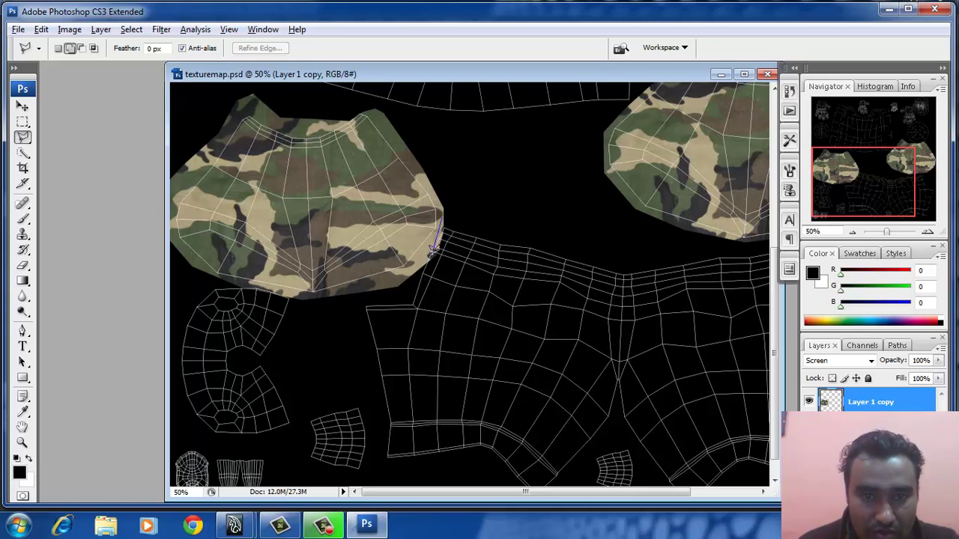
{"action": "left_click", "coordinate": [424, 282]}
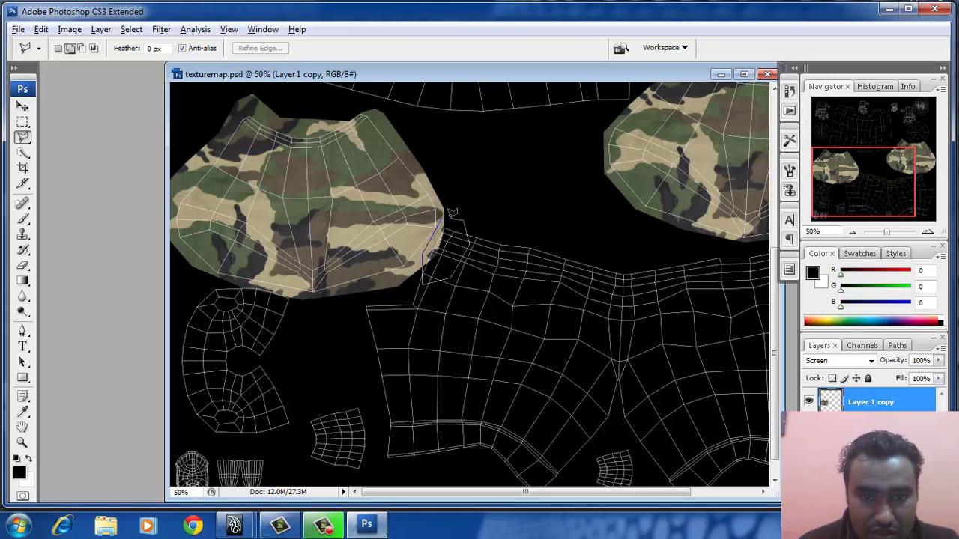
{"action": "left_click", "coordinate": [444, 212]}
{"action": "scroll", "coordinate": [447, 212], "scroll_direction": "up", "scroll_amount": 3}
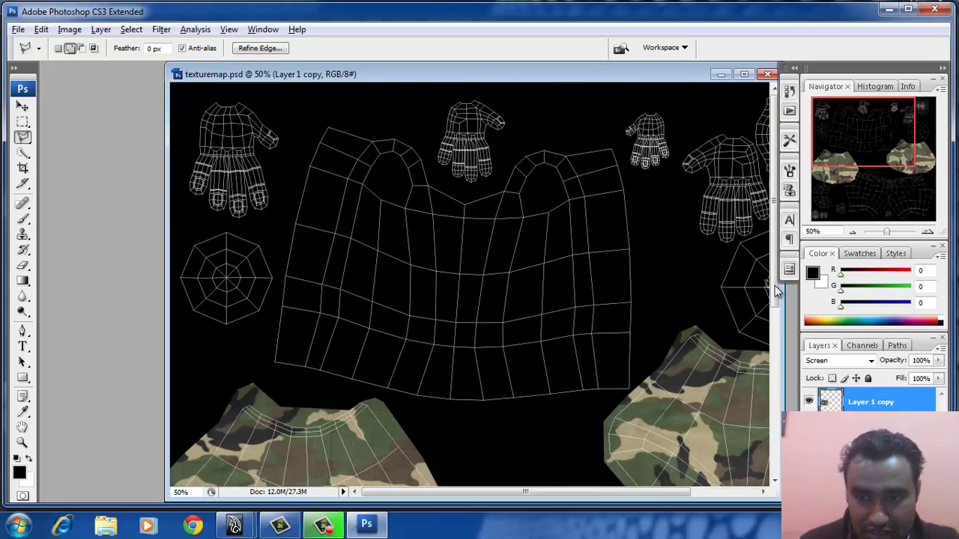
{"action": "scroll", "coordinate": [774, 286], "scroll_direction": "down", "scroll_amount": 5}
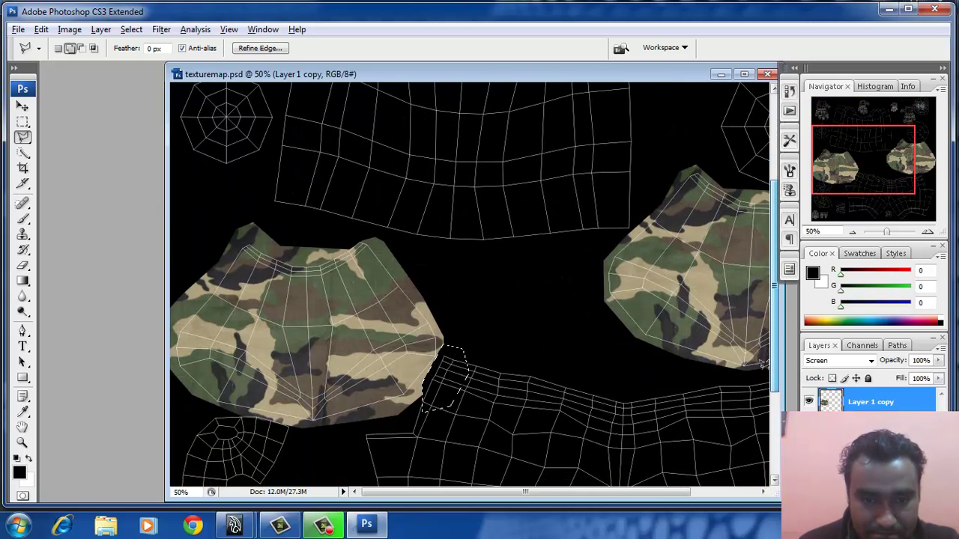
{"action": "key", "text": "ctrl+d"}
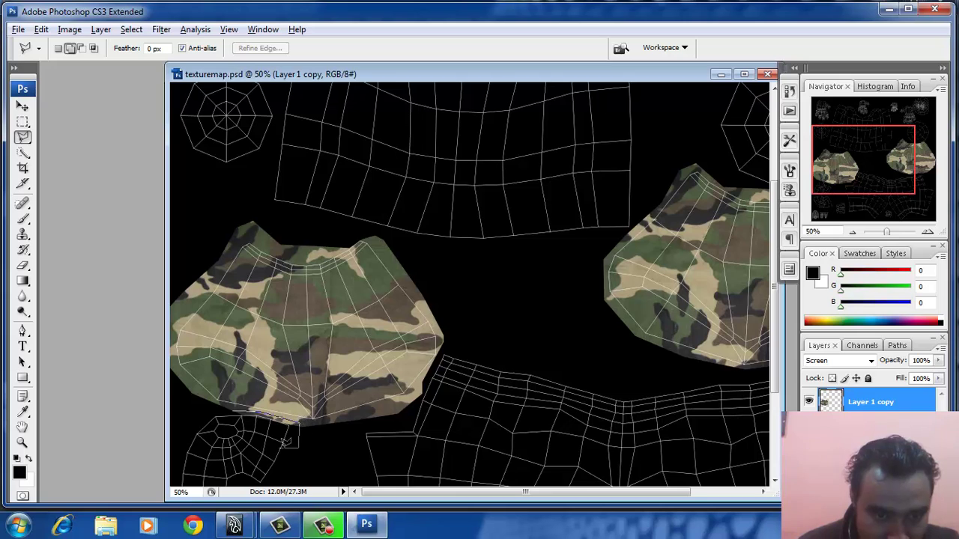
Cut away the copied patch's lower edge where it overlaps the curved UV shell below, and deselect
{"action": "left_click", "coordinate": [233, 404]}
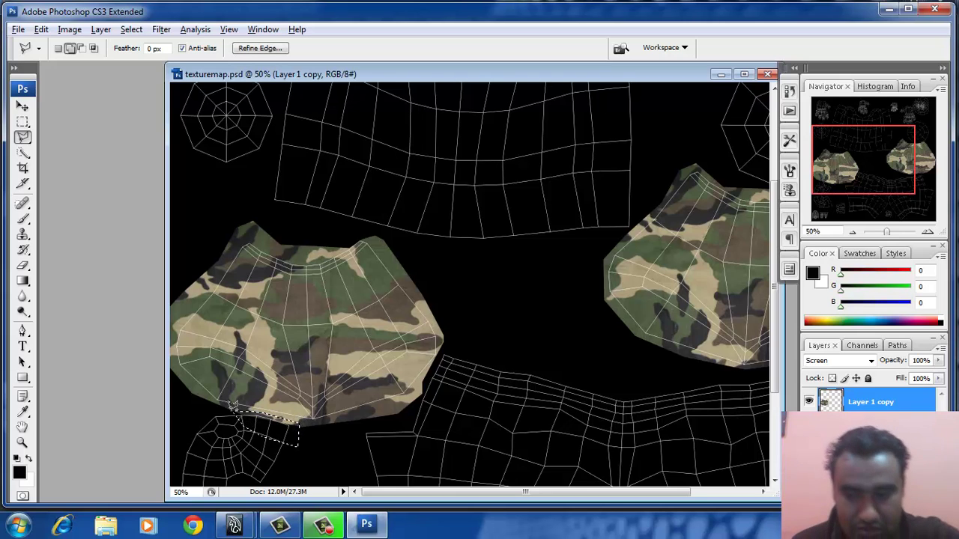
{"action": "scroll", "coordinate": [235, 405], "scroll_direction": "up", "scroll_amount": 5}
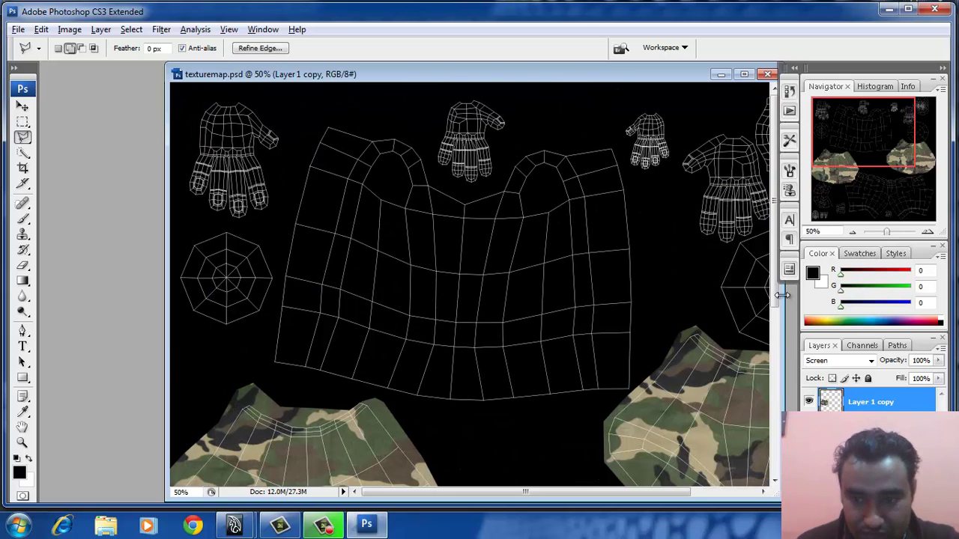
{"action": "scroll", "coordinate": [774, 288], "scroll_direction": "down", "scroll_amount": 6}
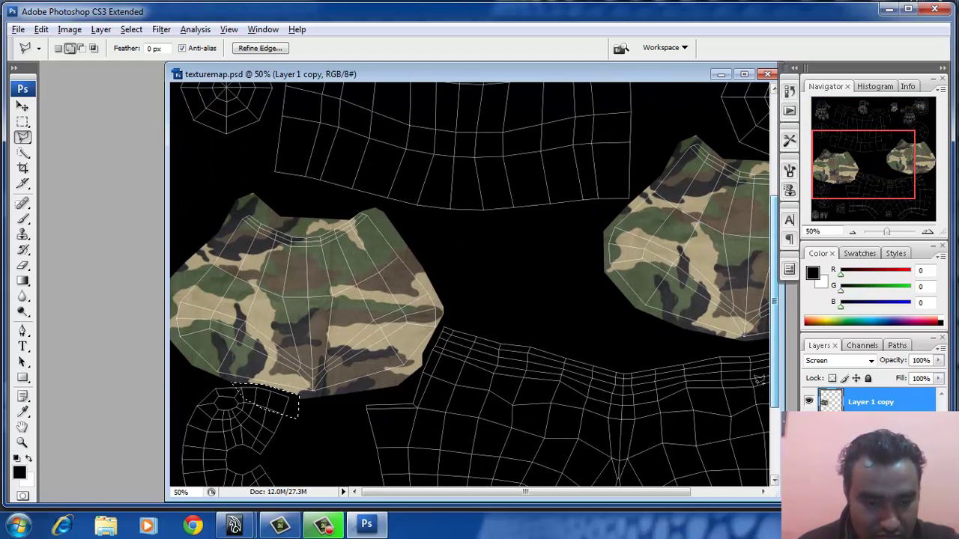
{"action": "key", "text": "ctrl+d"}
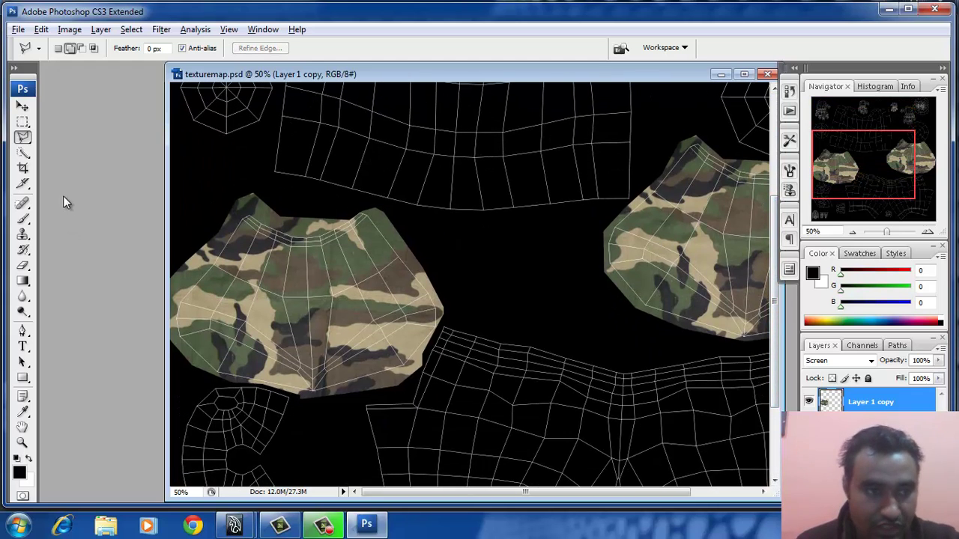
Open the denim image 431 from the TEXTURES folder on the F: drive
{"action": "scroll", "coordinate": [401, 307], "scroll_direction": "down", "scroll_amount": 1}
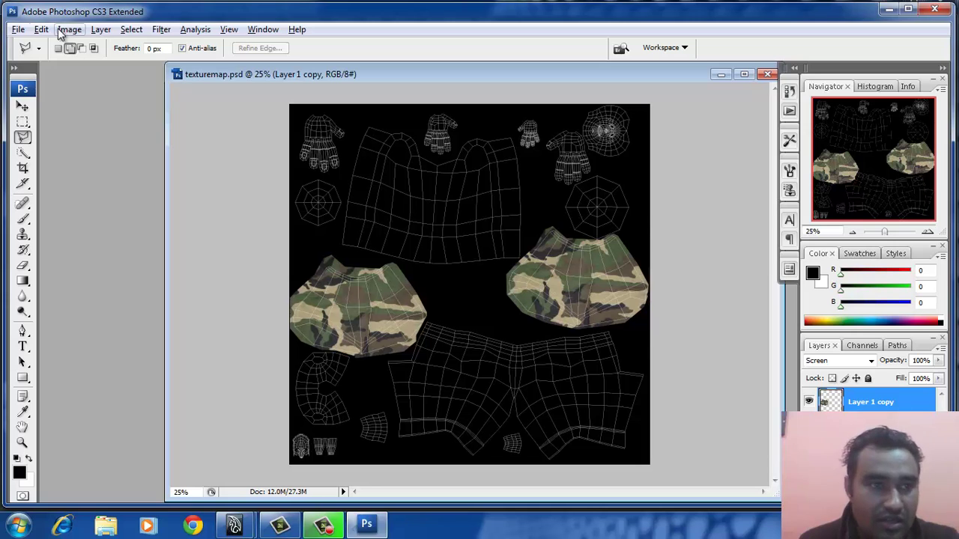
{"action": "left_click", "coordinate": [18, 29]}
{"action": "left_click", "coordinate": [36, 57]}
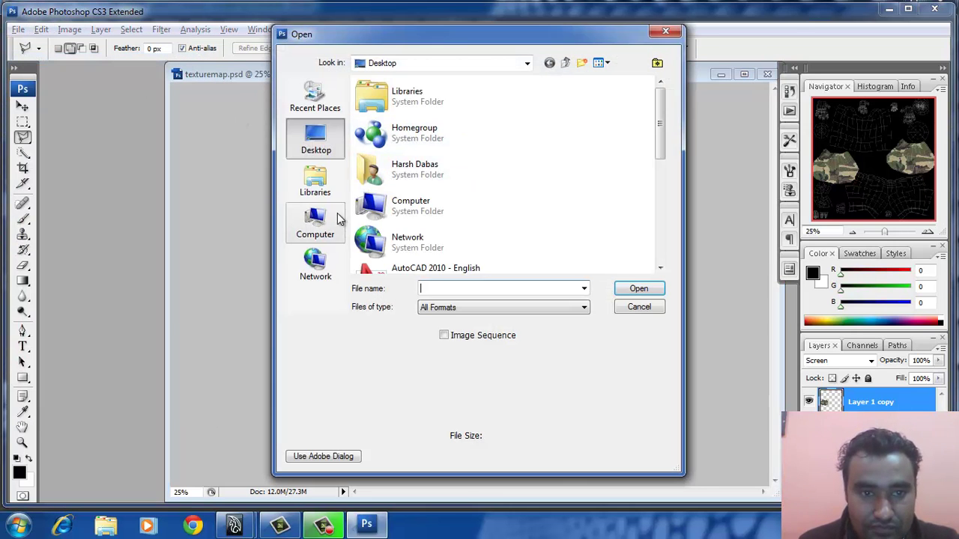
{"action": "left_click", "coordinate": [332, 223]}
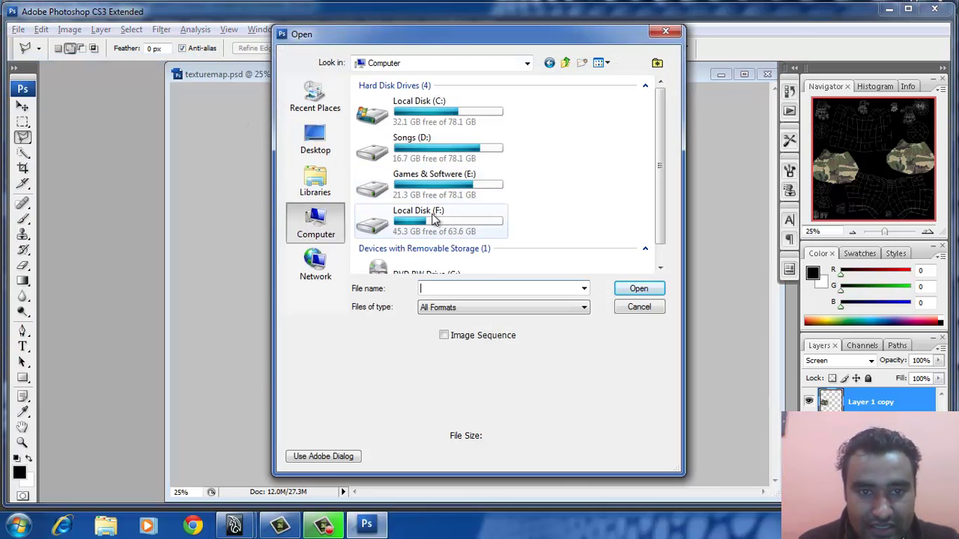
{"action": "double_click", "coordinate": [429, 216]}
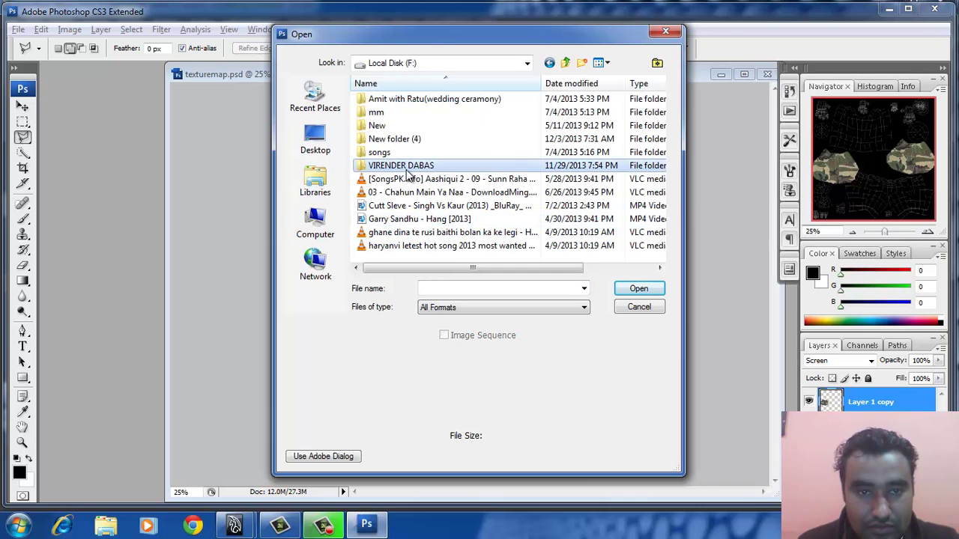
{"action": "double_click", "coordinate": [408, 166]}
{"action": "double_click", "coordinate": [412, 112]}
{"action": "double_click", "coordinate": [416, 114]}
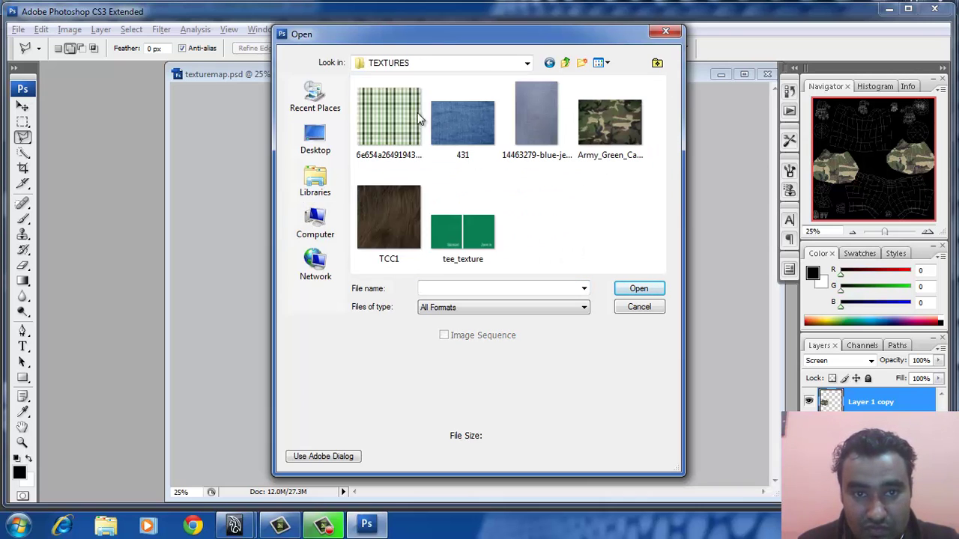
{"action": "left_click", "coordinate": [471, 119]}
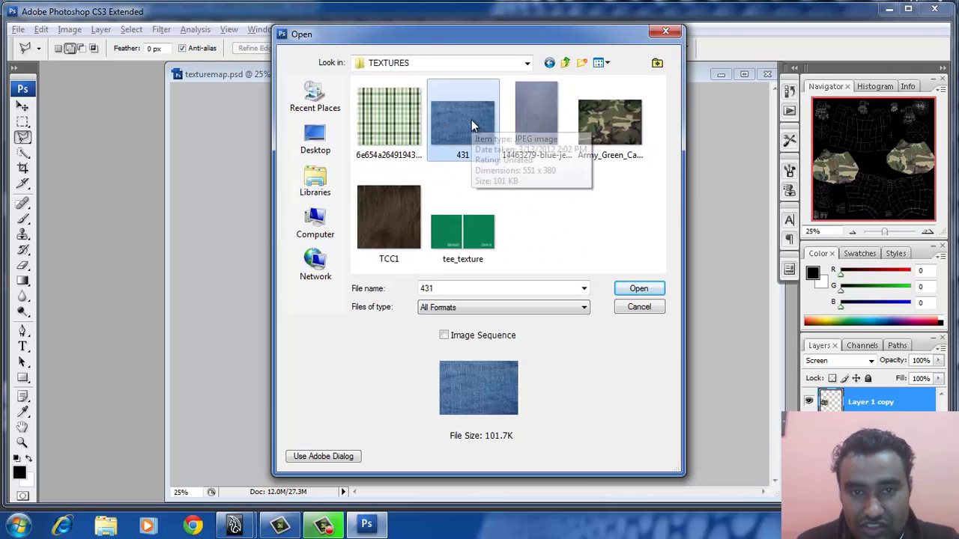
{"action": "left_click", "coordinate": [622, 288]}
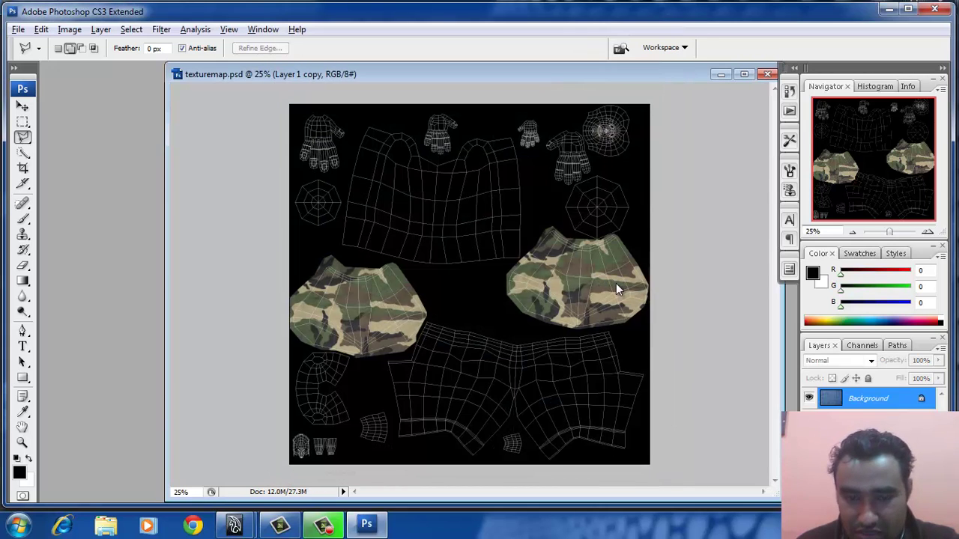
Select the entire denim image, bring it into texturemap.psd and place it over the middle of the trousers' UV layout
{"action": "left_click_drag", "start_coordinate": [332, 84], "coordinate": [578, 147]}
{"action": "key", "text": "ctrl+a"}
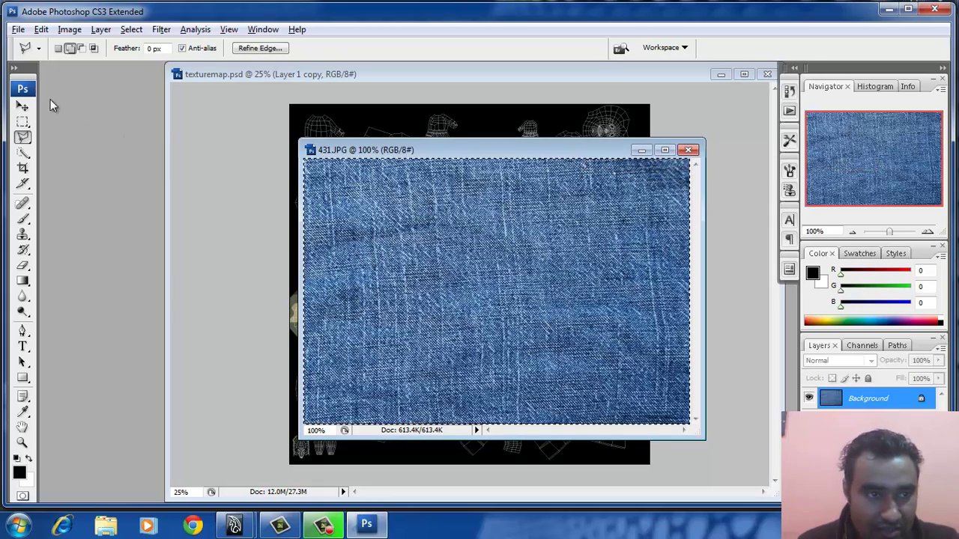
{"action": "left_click_drag", "start_coordinate": [350, 145], "coordinate": [478, 158]}
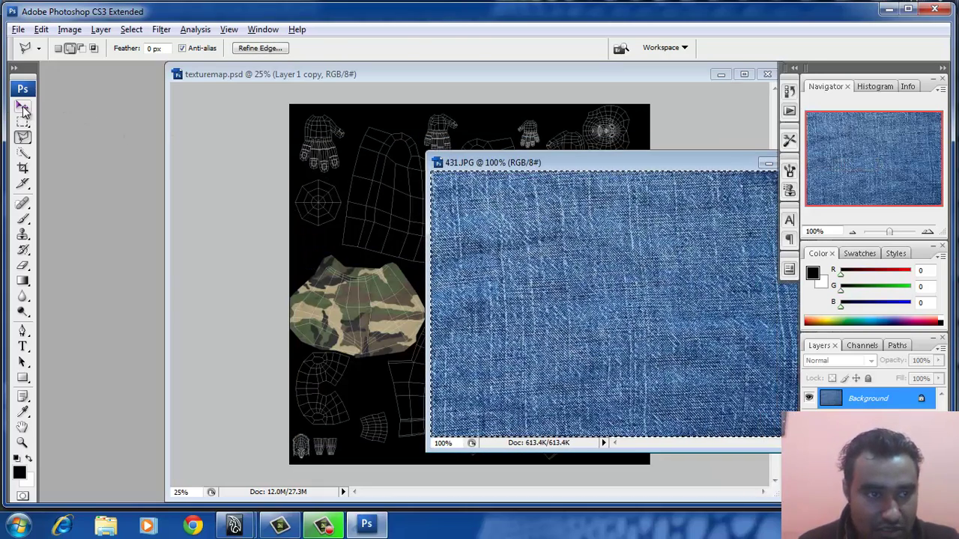
{"action": "left_click", "coordinate": [23, 107]}
{"action": "left_click_drag", "start_coordinate": [373, 300], "coordinate": [433, 279]}
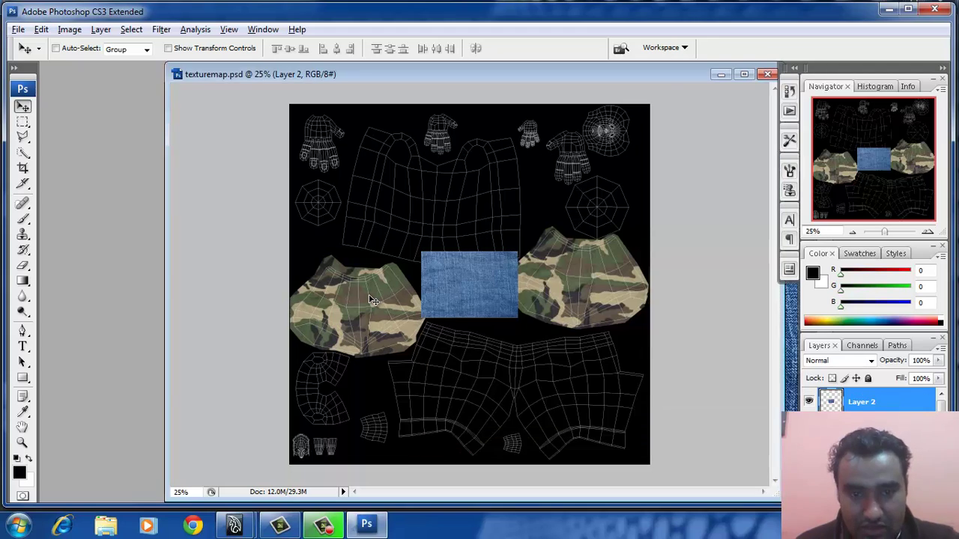
{"action": "left_click_drag", "start_coordinate": [480, 305], "coordinate": [517, 399]}
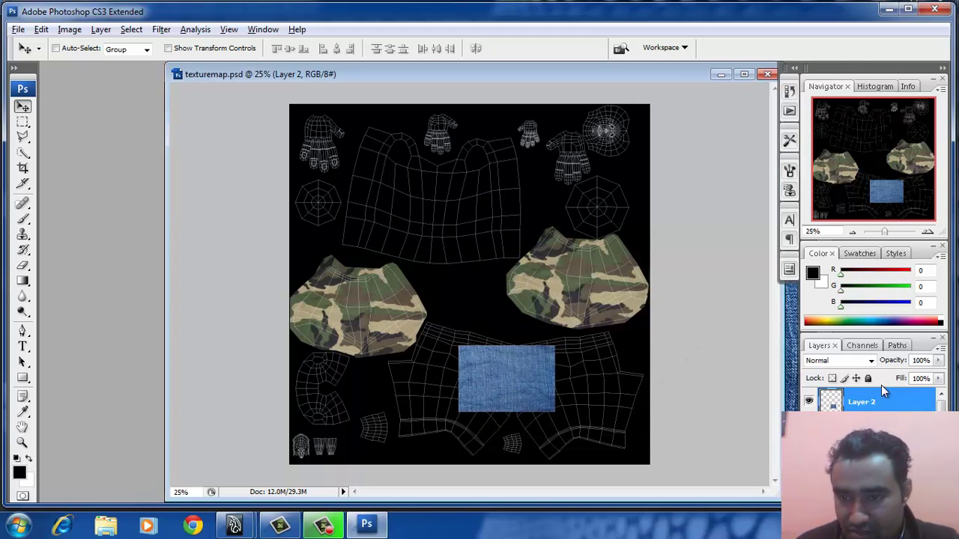
Set the denim layer's blend mode to Screen and scale it to about 219% wide and 178% high over the trousers' UV layout
{"action": "left_click", "coordinate": [837, 361]}
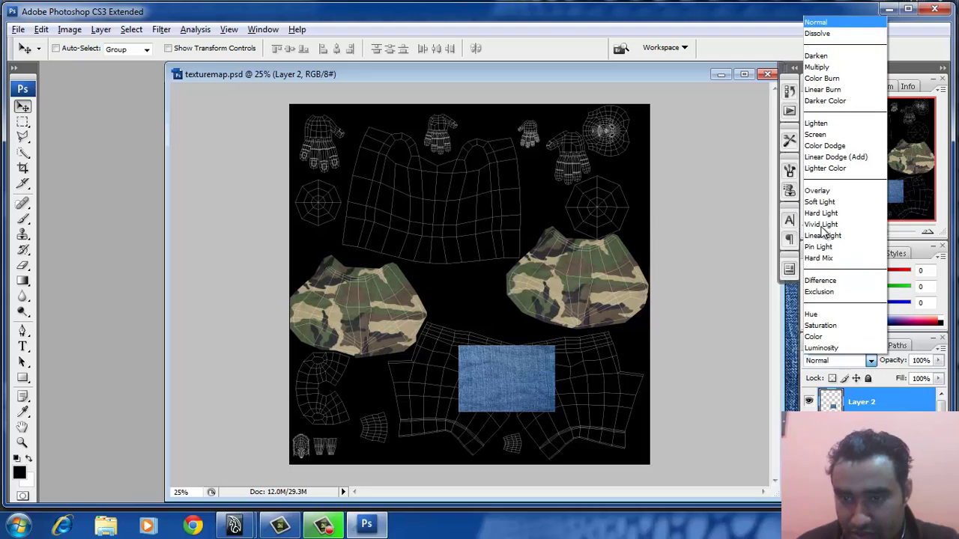
{"action": "left_click", "coordinate": [816, 135]}
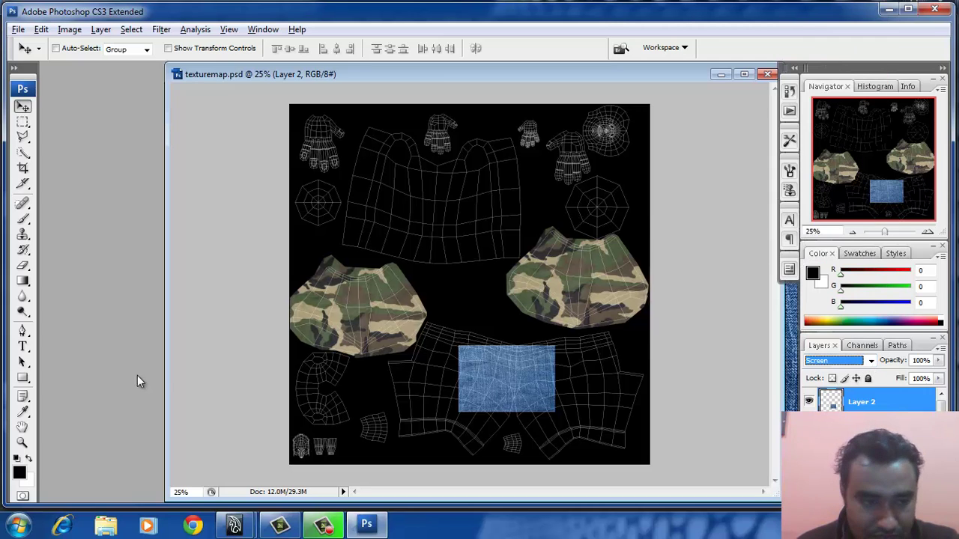
{"action": "left_click", "coordinate": [23, 443]}
{"action": "left_click", "coordinate": [524, 377]}
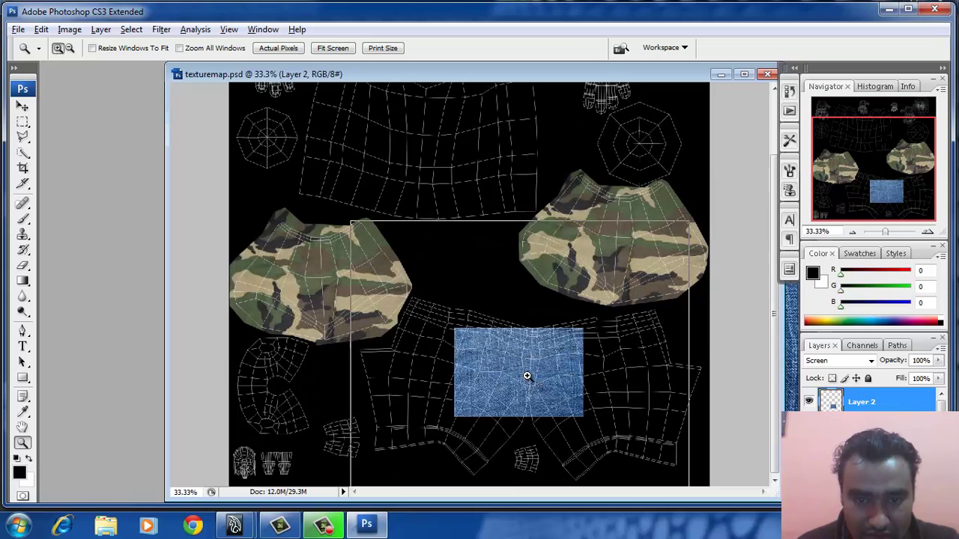
{"action": "left_click", "coordinate": [525, 377]}
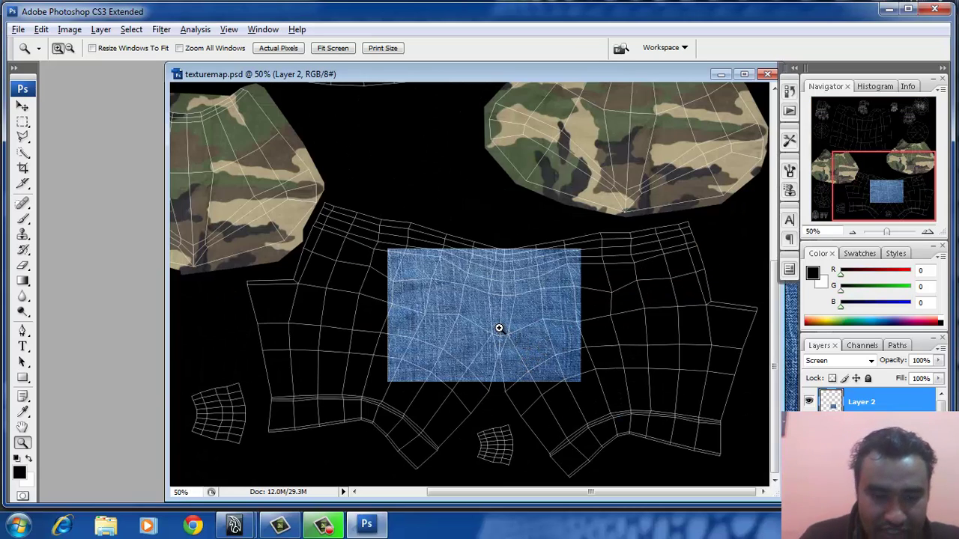
{"action": "key", "text": "ctrl+t"}
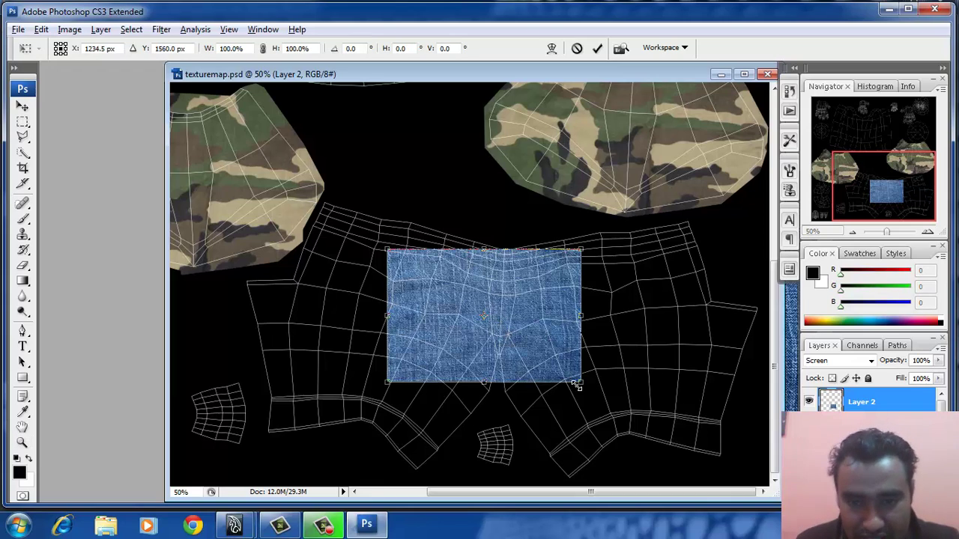
{"action": "left_click_drag", "start_coordinate": [580, 382], "coordinate": [688, 453]}
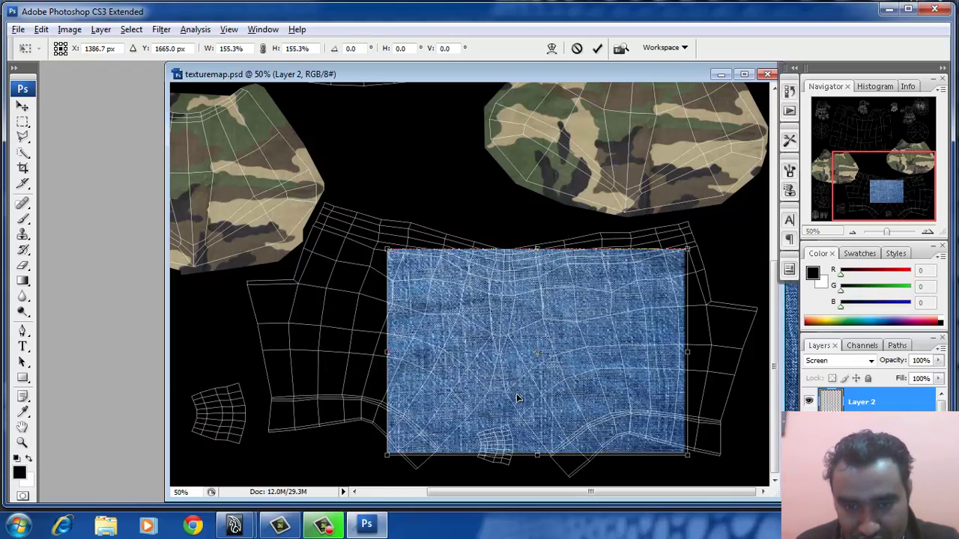
{"action": "left_click_drag", "start_coordinate": [525, 375], "coordinate": [463, 355]}
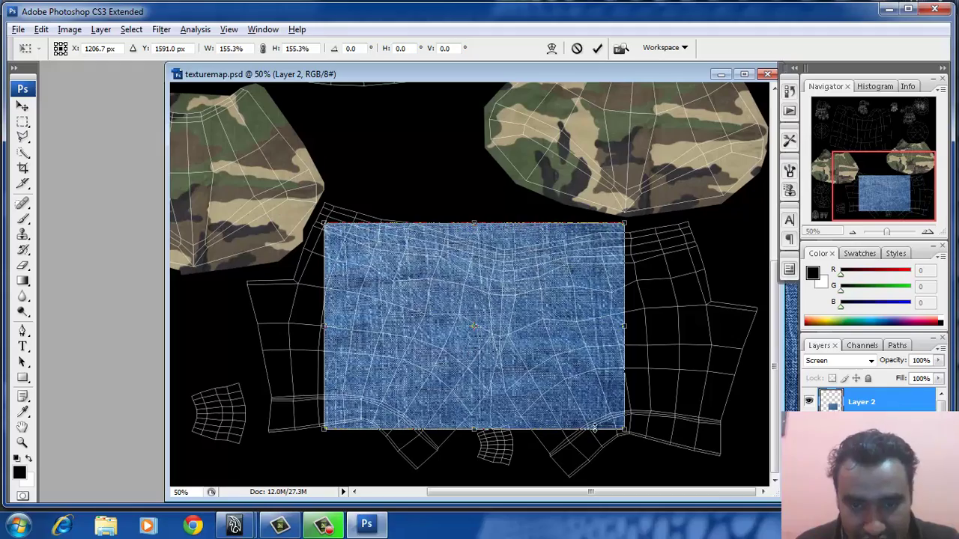
{"action": "left_click_drag", "start_coordinate": [635, 434], "coordinate": [747, 459]}
{"action": "mouse_move", "coordinate": [536, 395]}
{"action": "left_mouse_down"}
{"action": "mouse_move", "coordinate": [505, 387]}
{"action": "mouse_move", "coordinate": [520, 403]}
{"action": "left_mouse_up"}
Warp the denim's right side outward so it covers the outer edge of the trousers' right-hand UV half
{"action": "right_click", "coordinate": [537, 350]}
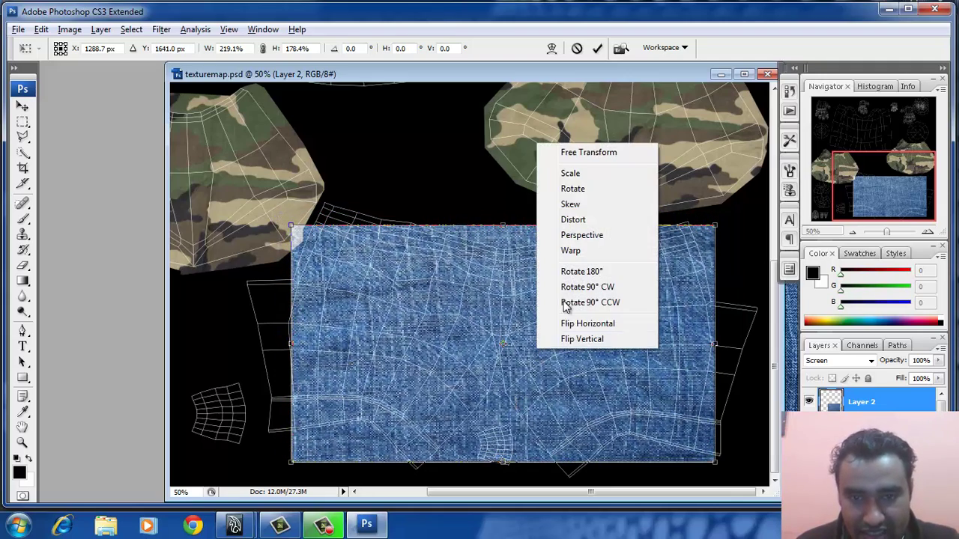
{"action": "left_click", "coordinate": [569, 251]}
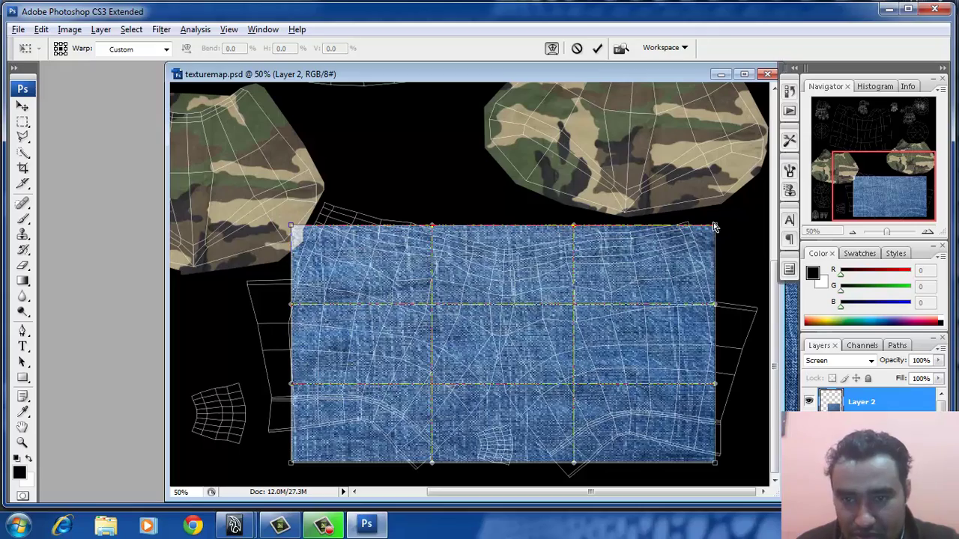
{"action": "left_click_drag", "start_coordinate": [713, 227], "coordinate": [703, 216]}
{"action": "left_click_drag", "start_coordinate": [715, 305], "coordinate": [768, 323]}
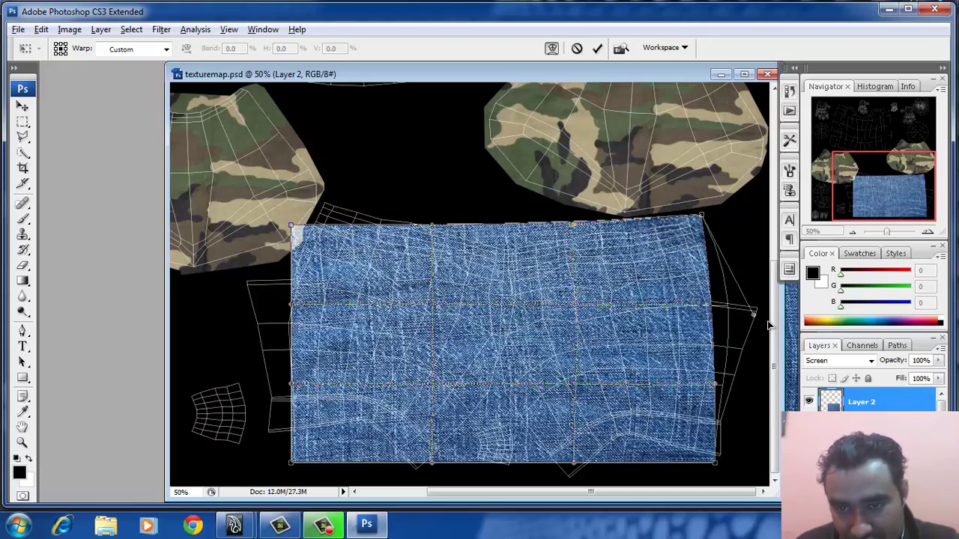
{"action": "left_click_drag", "start_coordinate": [725, 385], "coordinate": [747, 392]}
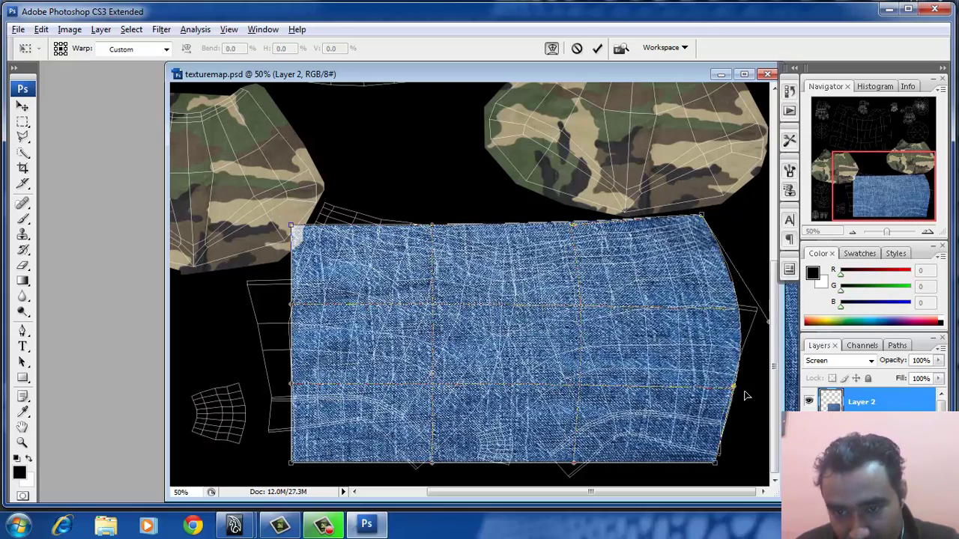
{"action": "left_click_drag", "start_coordinate": [743, 316], "coordinate": [764, 307]}
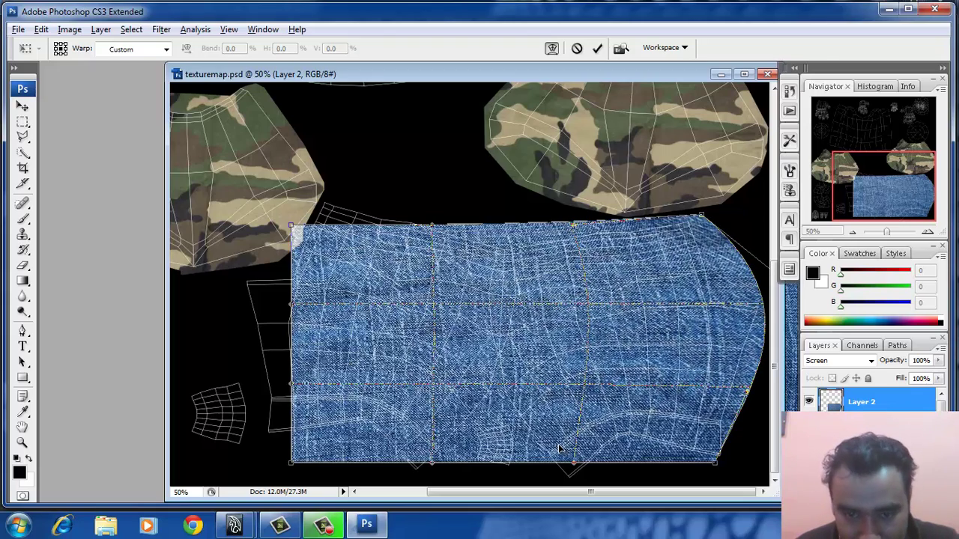
Warp the denim's left side and upper edge outward to cover the trousers' left-hand UV half and waistline
{"action": "left_click_drag", "start_coordinate": [292, 388], "coordinate": [252, 387]}
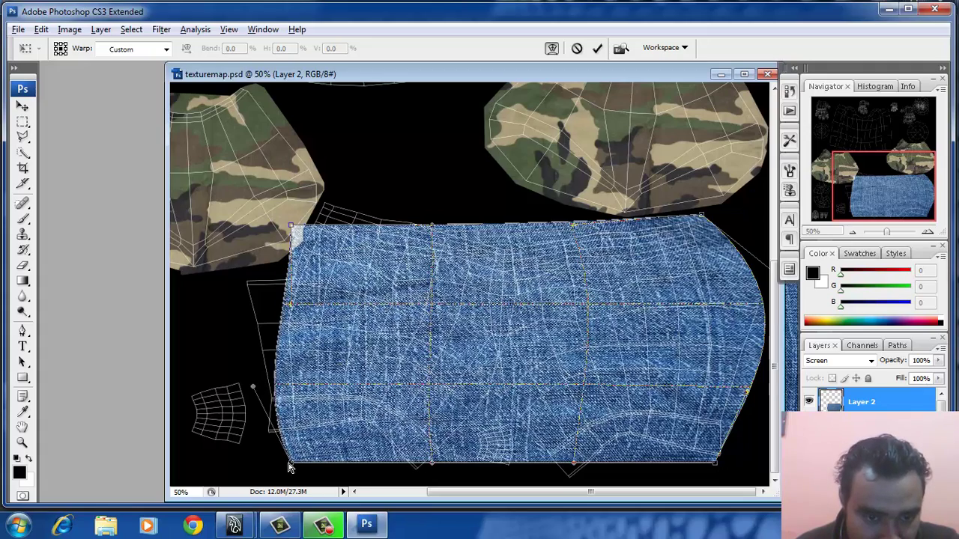
{"action": "left_click_drag", "start_coordinate": [291, 468], "coordinate": [263, 458]}
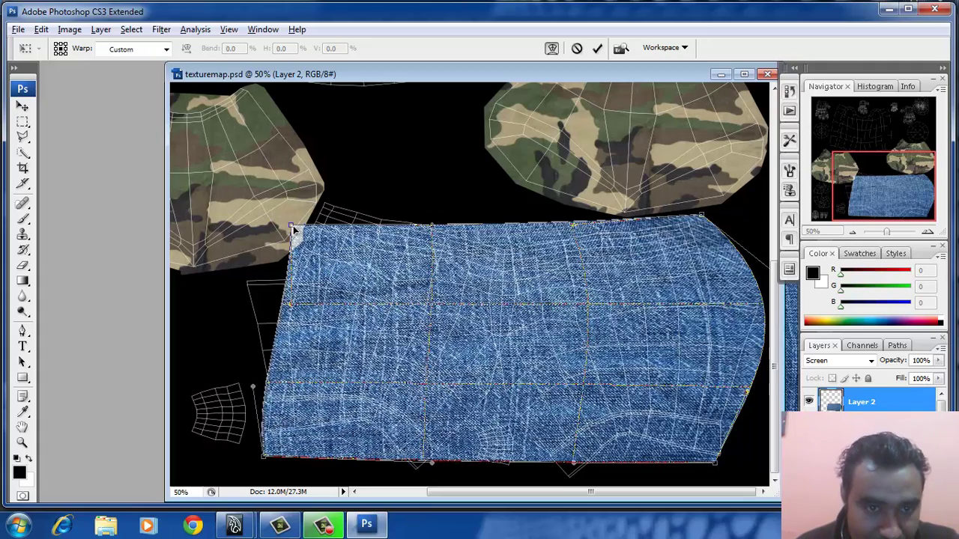
{"action": "left_click_drag", "start_coordinate": [290, 225], "coordinate": [227, 234]}
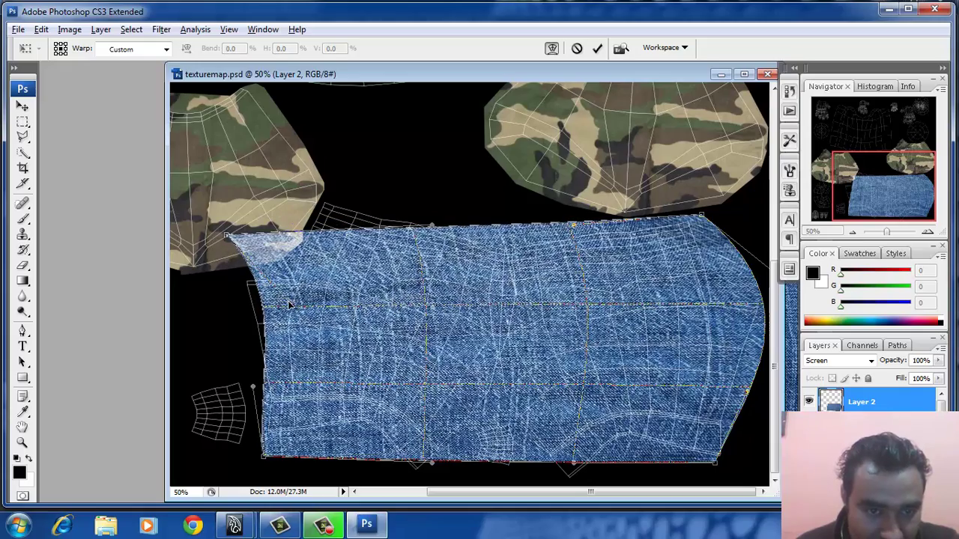
{"action": "mouse_move", "coordinate": [292, 311]}
{"action": "left_mouse_down"}
{"action": "mouse_move", "coordinate": [447, 370]}
{"action": "mouse_move", "coordinate": [584, 352]}
{"action": "mouse_move", "coordinate": [378, 276]}
{"action": "mouse_move", "coordinate": [278, 307]}
{"action": "left_mouse_up"}
{"action": "left_click_drag", "start_coordinate": [429, 219], "coordinate": [409, 166]}
{"action": "left_click_drag", "start_coordinate": [362, 224], "coordinate": [274, 249]}
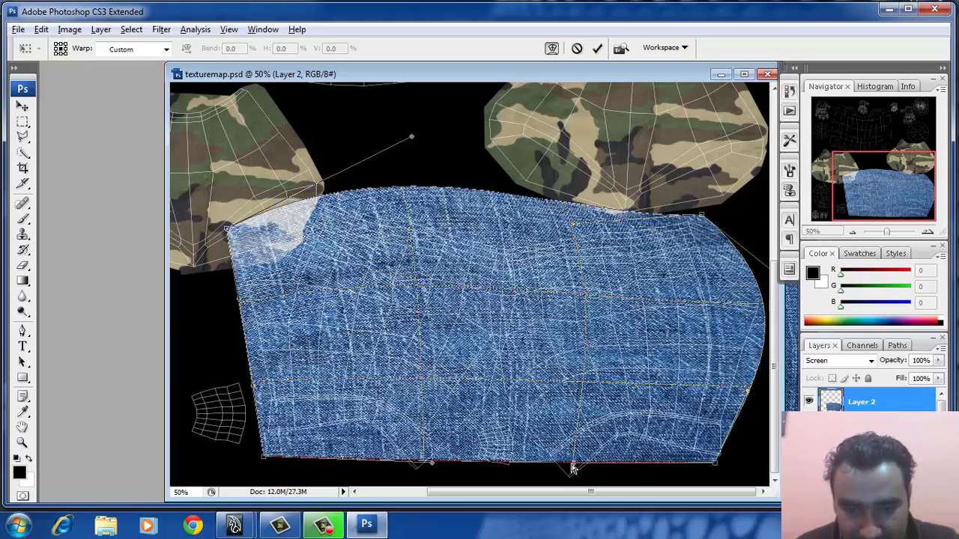
Bulge the denim's lower edge down over the tips of the trouser legs and apply the warp
{"action": "left_click_drag", "start_coordinate": [572, 468], "coordinate": [573, 475]}
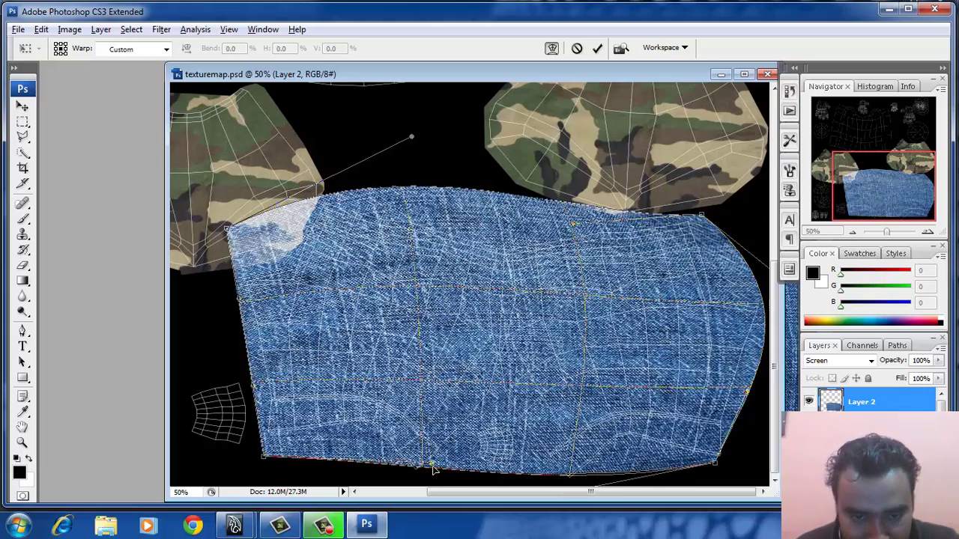
{"action": "left_click_drag", "start_coordinate": [433, 469], "coordinate": [429, 484]}
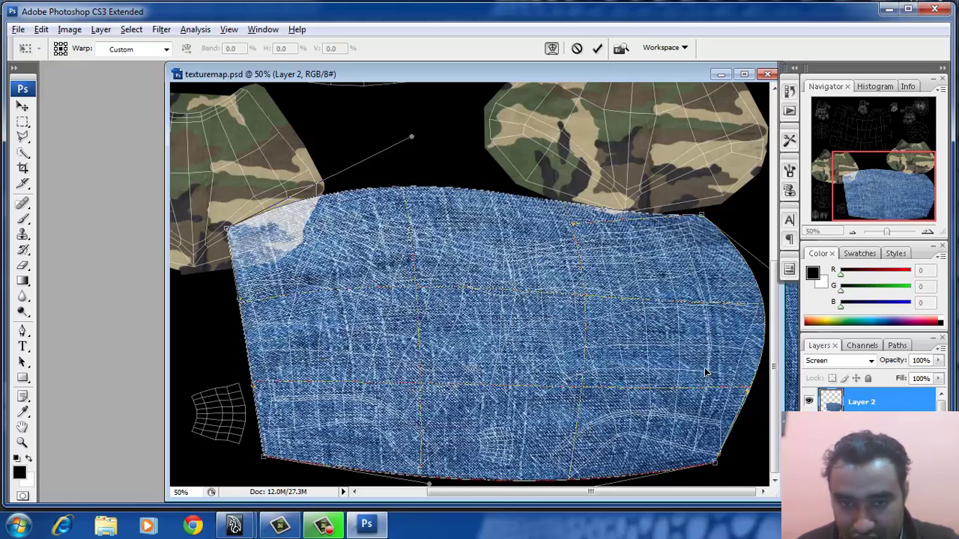
{"action": "key", "text": "Return"}
Cut away the denim outside the trousers' UV outline using a polygonal lasso selection, deselect, and patch the lower right corner with the Clone Stamp
{"action": "key", "text": "z"}
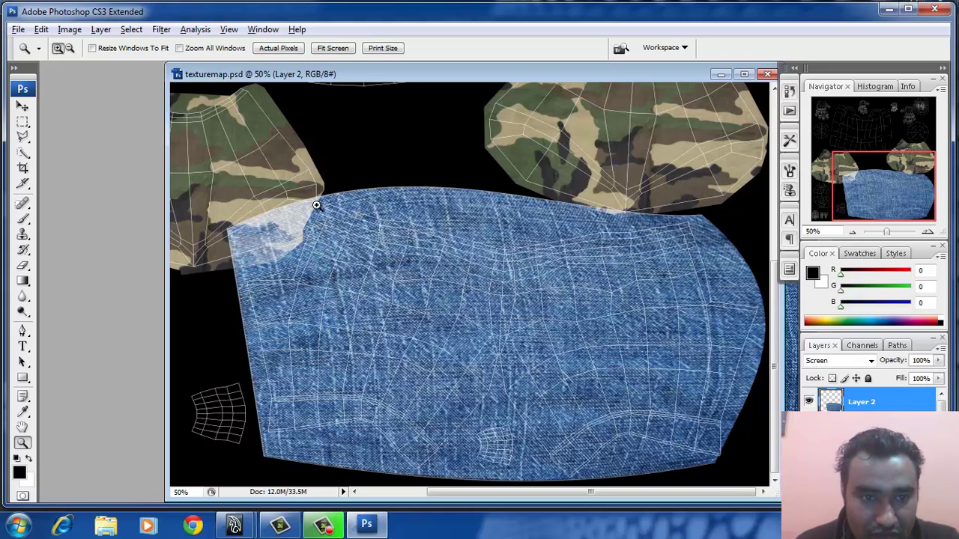
{"action": "left_click", "coordinate": [23, 138]}
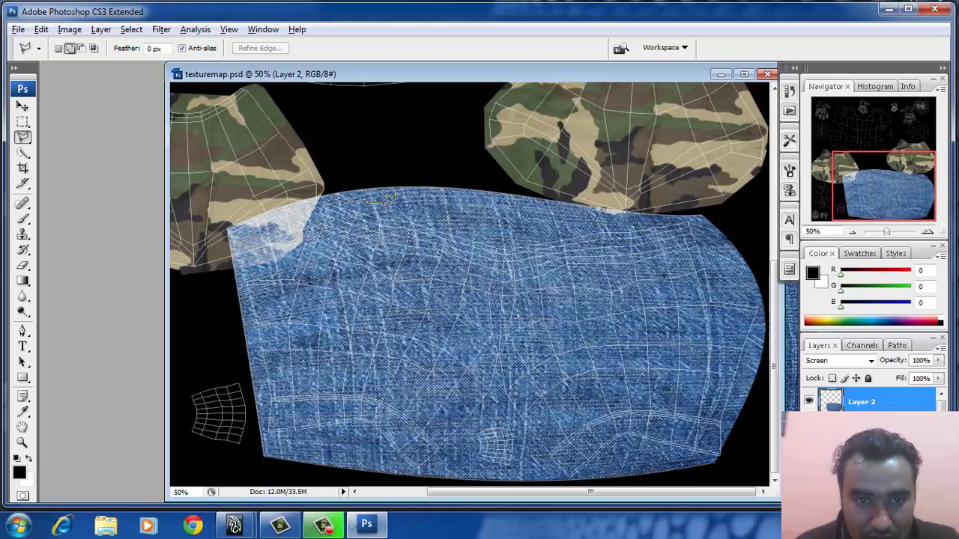
{"action": "left_click_drag", "start_coordinate": [387, 207], "coordinate": [447, 217]}
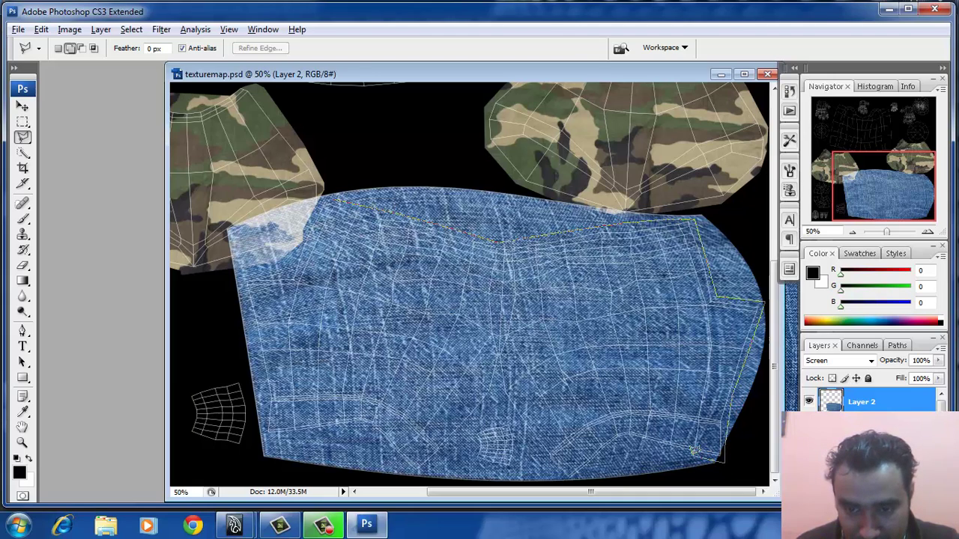
{"action": "left_click", "coordinate": [627, 449]}
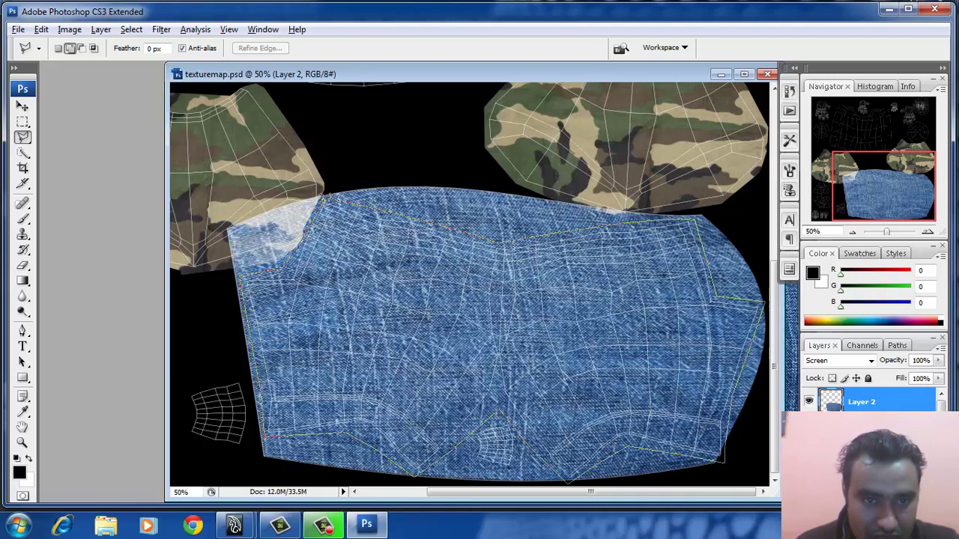
{"action": "left_click", "coordinate": [339, 192]}
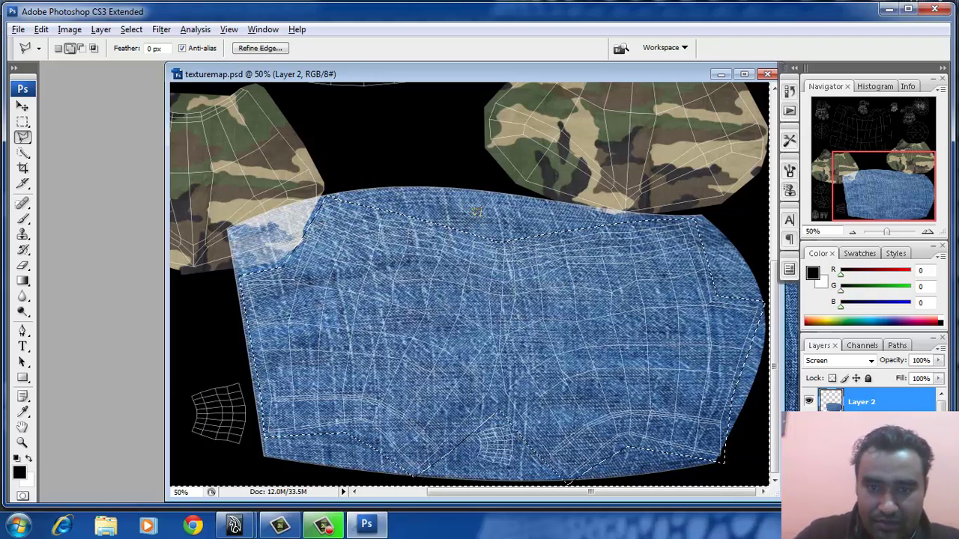
{"action": "key", "text": "ctrl+shift+i"}
{"action": "key", "text": "Delete"}
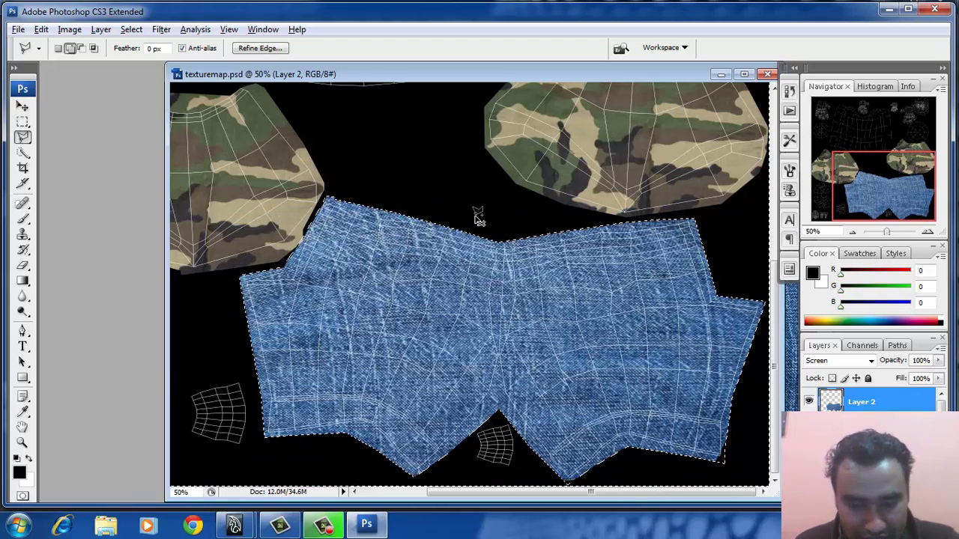
{"action": "key", "text": "ctrl+d"}
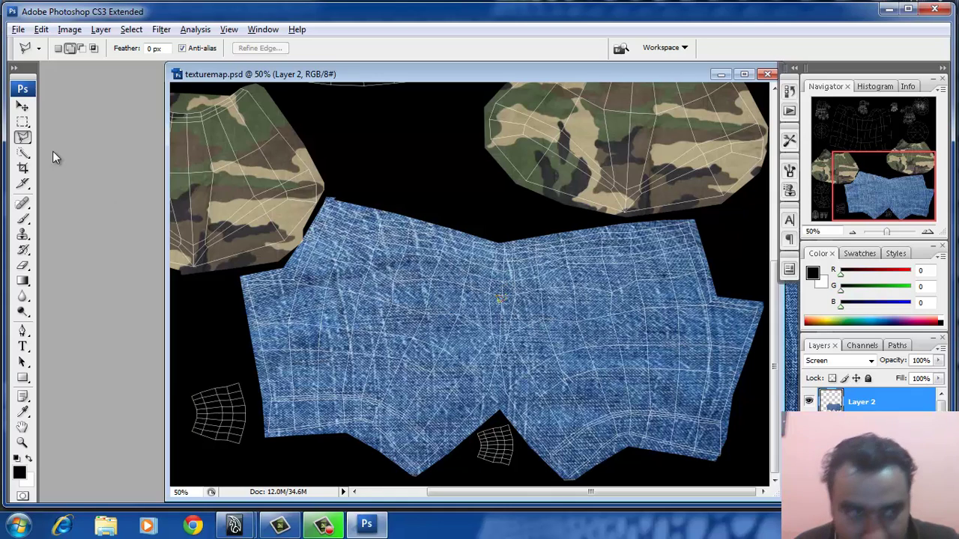
{"action": "left_click", "coordinate": [22, 234]}
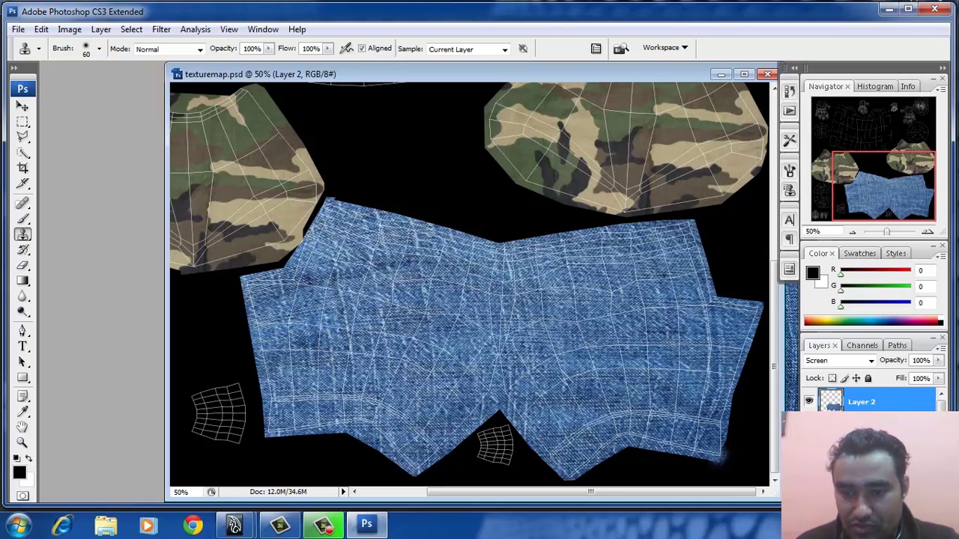
Hide the UV layout layer and set the blend modes of Layer 2, Layer 1 copy and Layer 1 to Normal
{"action": "left_click", "coordinate": [809, 458]}
{"action": "left_click", "coordinate": [868, 361]}
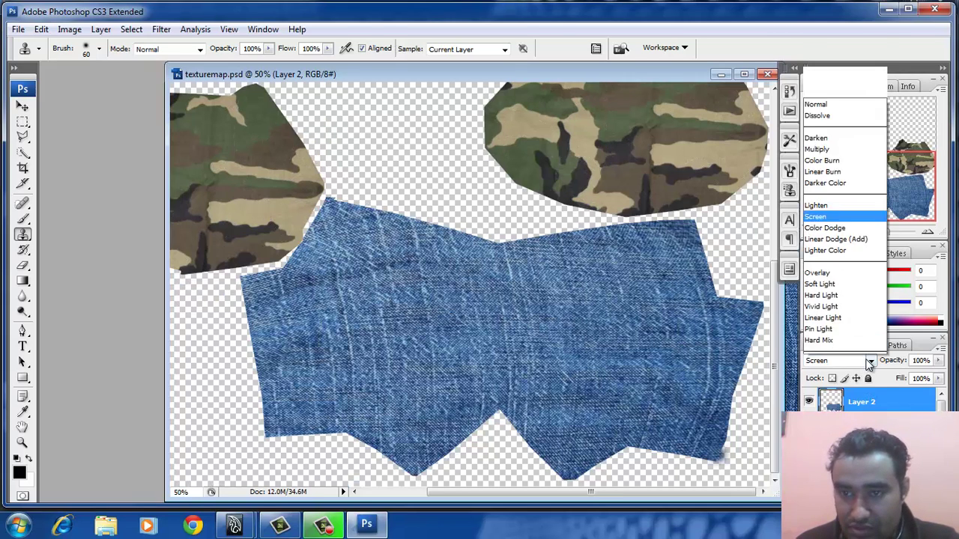
{"action": "left_click", "coordinate": [823, 23]}
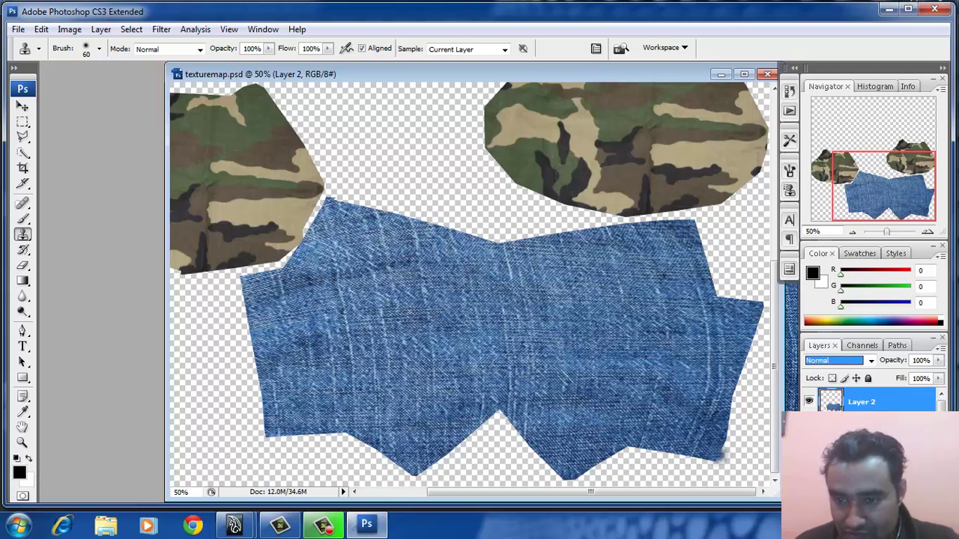
{"action": "key", "text": "alt+["}
{"action": "left_click", "coordinate": [869, 363]}
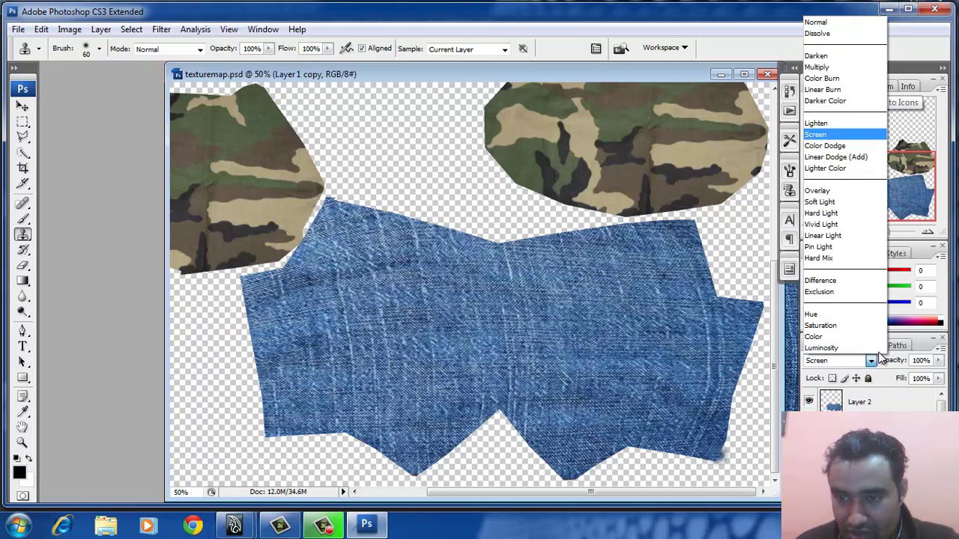
{"action": "left_click", "coordinate": [822, 23]}
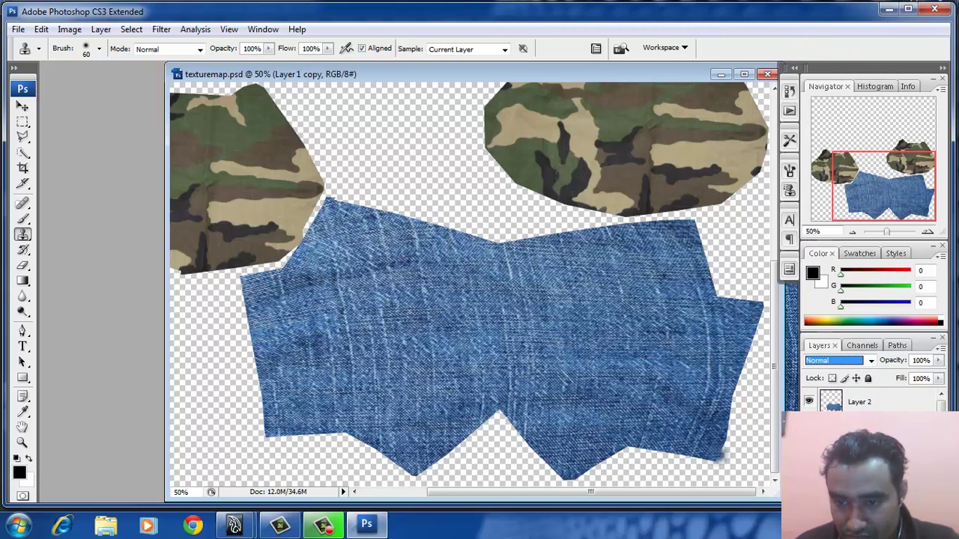
{"action": "key", "text": "alt+["}
{"action": "left_click", "coordinate": [873, 364]}
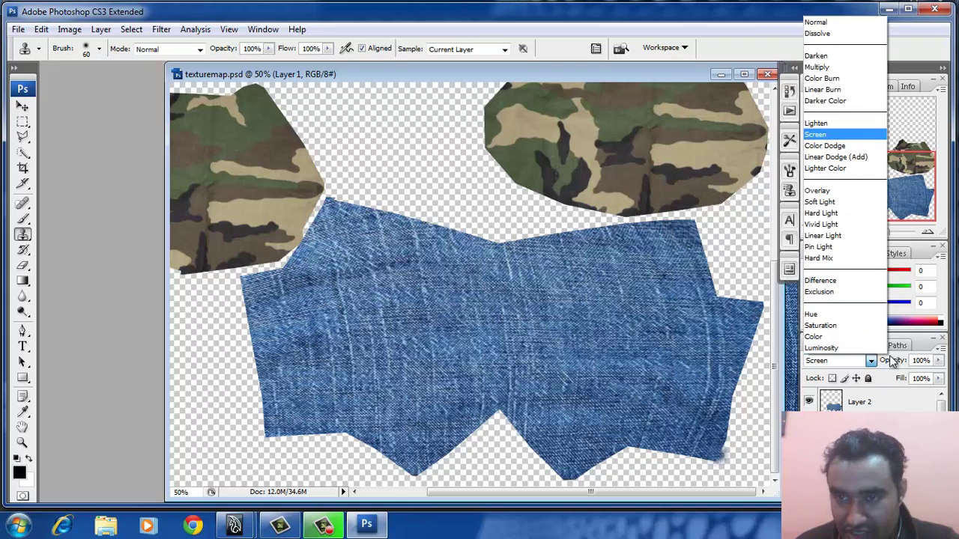
{"action": "left_click", "coordinate": [822, 20]}
{"action": "left_click", "coordinate": [537, 311]}
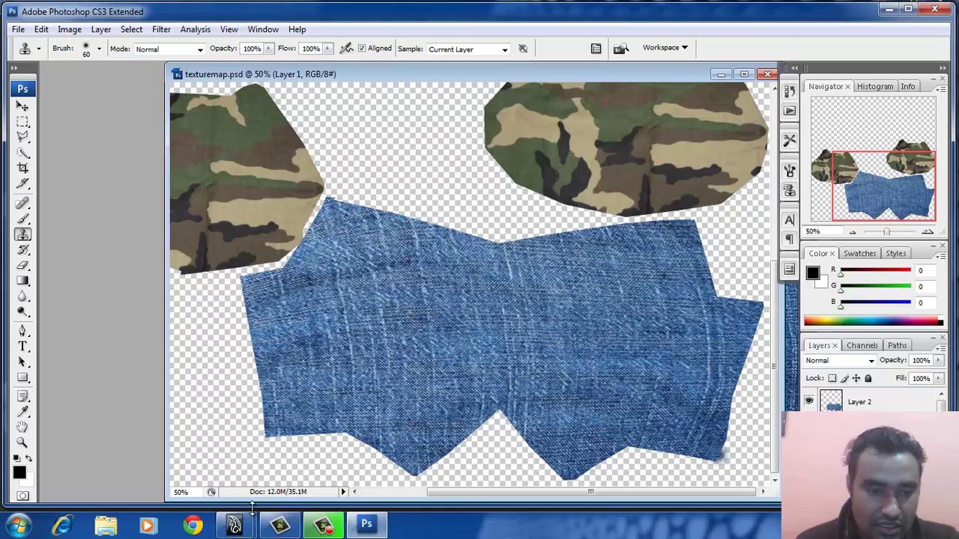
Switch to Maya, select the camouflage-textured shoe and delete the construction history of all objects
{"action": "mouse_move", "coordinate": [235, 525]}
{"action": "left_click", "coordinate": [315, 442]}
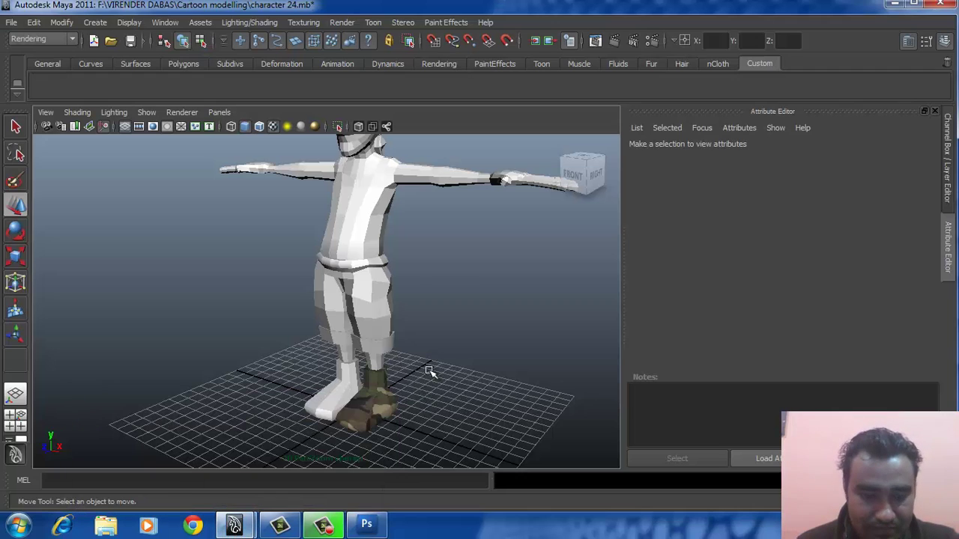
{"action": "left_click_drag", "start_coordinate": [449, 357], "coordinate": [433, 379]}
{"action": "left_click", "coordinate": [379, 408]}
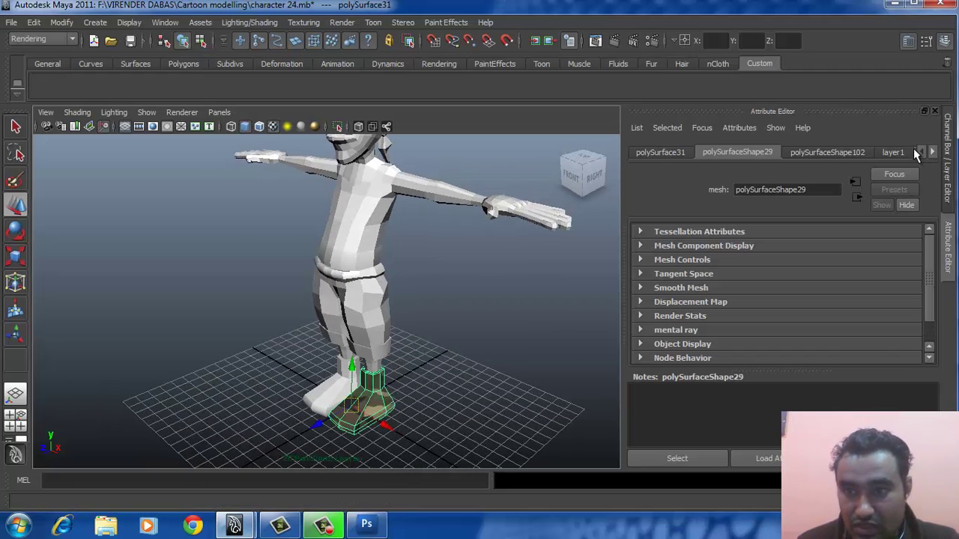
{"action": "left_click", "coordinate": [933, 152]}
{"action": "left_click", "coordinate": [933, 152]}
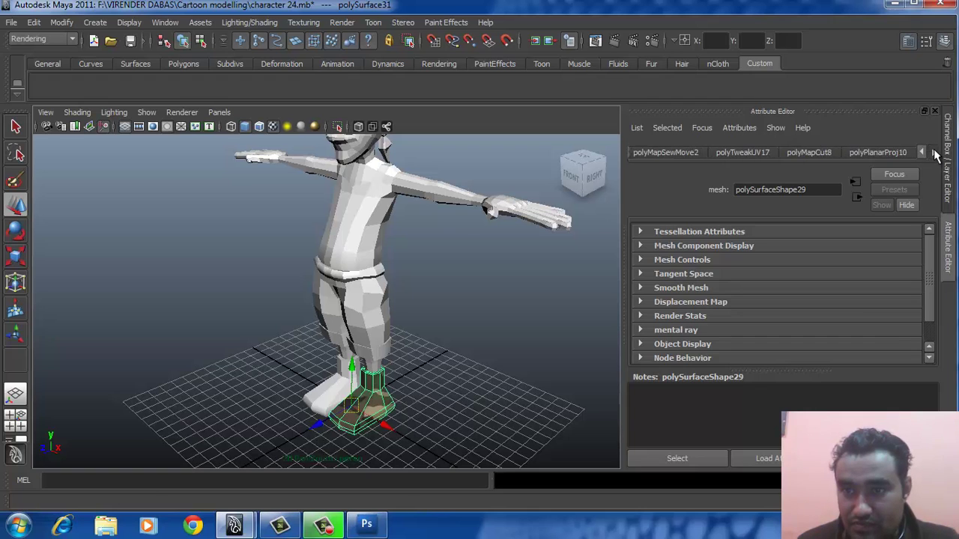
{"action": "left_click", "coordinate": [933, 152]}
{"action": "left_click", "coordinate": [34, 22]}
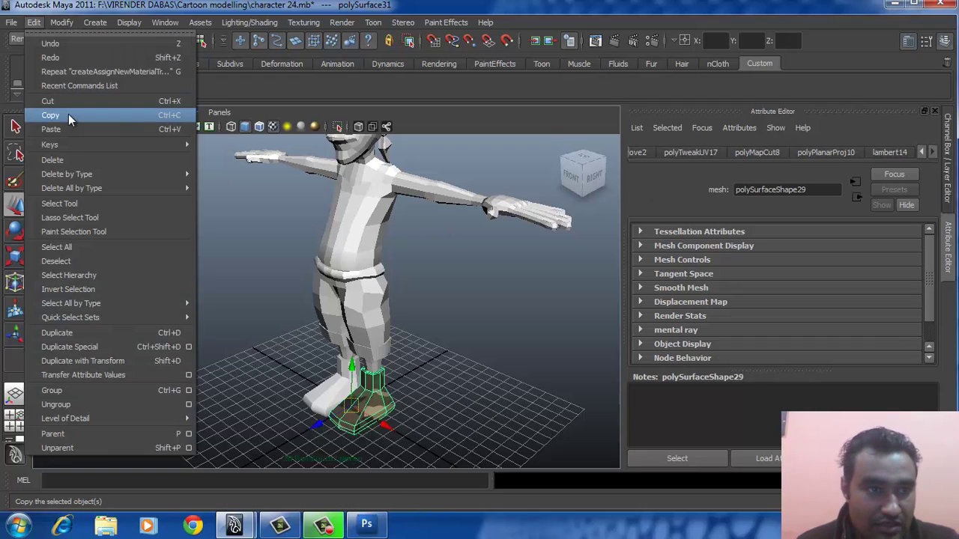
{"action": "mouse_move", "coordinate": [90, 188]}
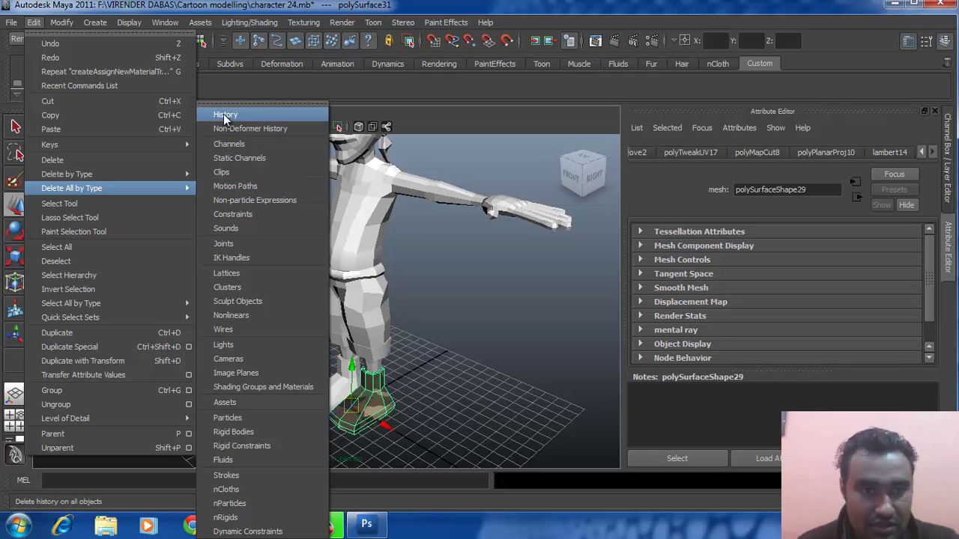
{"action": "left_click", "coordinate": [224, 114]}
Reload texturemap.psd in the file texture on lambert14's Color and view the character in smooth textured display
{"action": "left_click", "coordinate": [843, 153]}
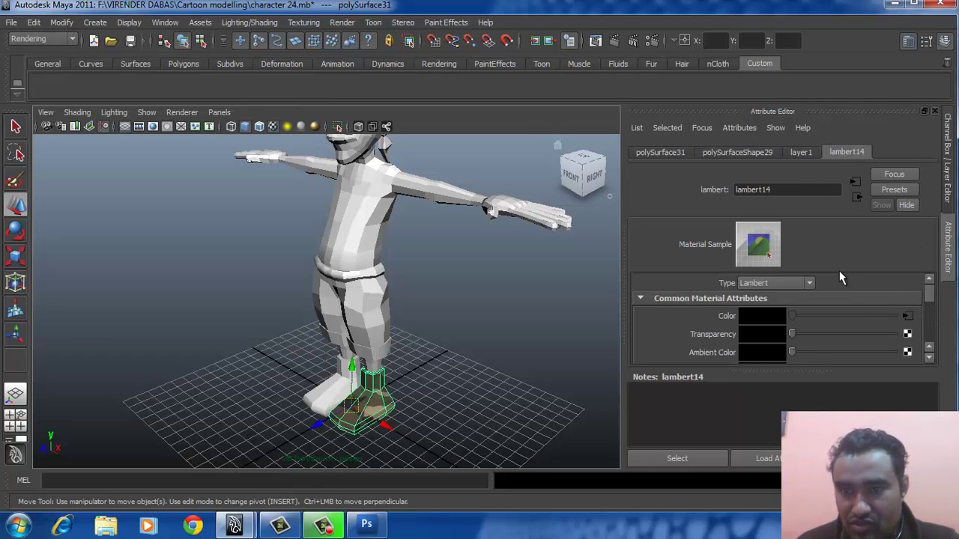
{"action": "left_click", "coordinate": [907, 316]}
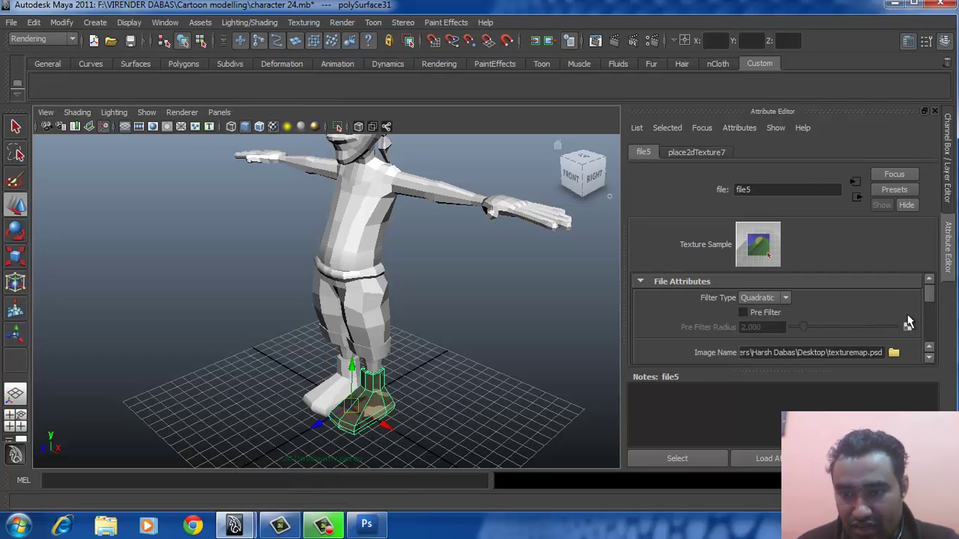
{"action": "scroll", "coordinate": [929, 300], "scroll_direction": "down", "scroll_amount": 2}
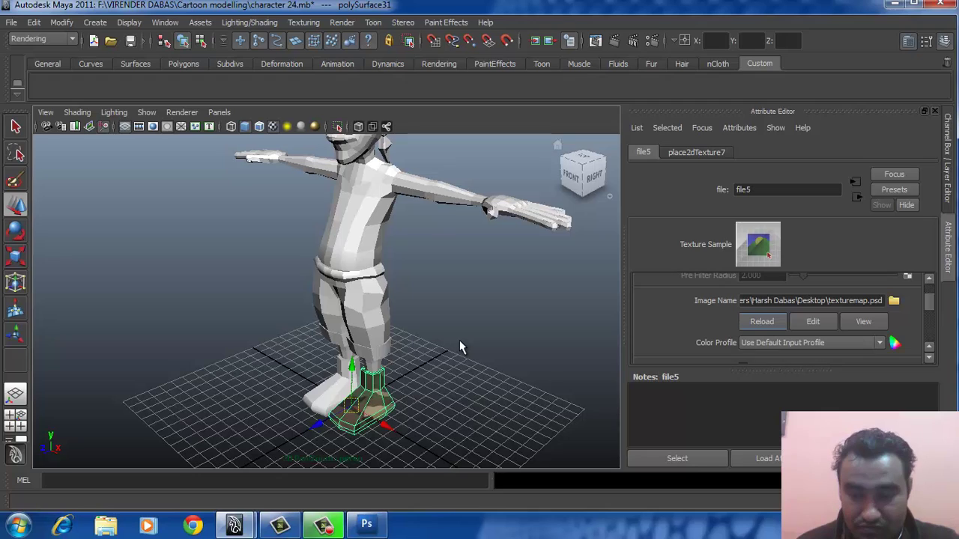
{"action": "left_click_drag", "start_coordinate": [459, 347], "coordinate": [381, 251]}
{"action": "key", "text": "6"}
{"action": "left_click", "coordinate": [437, 290]}
{"action": "key", "text": "3"}
{"action": "left_click", "coordinate": [530, 259]}
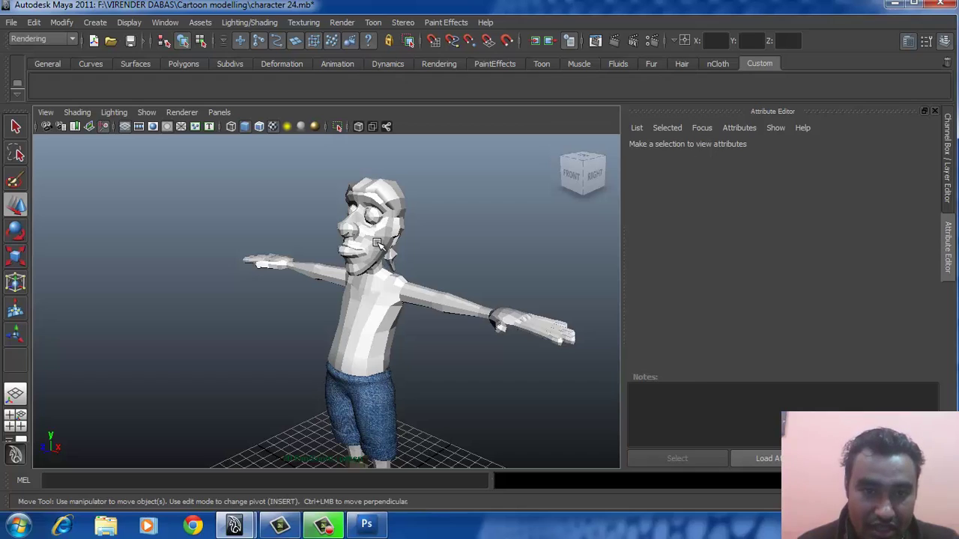
Select the character's face, arms, hands and both lower legs together as the skin parts
{"action": "left_click", "coordinate": [379, 243]}
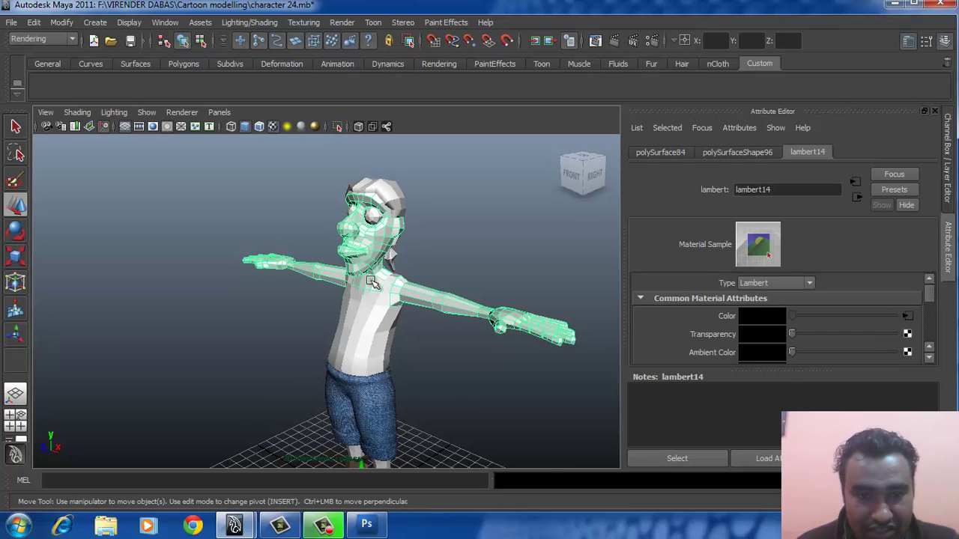
{"action": "left_click_drag", "start_coordinate": [405, 286], "coordinate": [408, 367]}
{"action": "key", "text": "w"}
{"action": "left_click_drag", "start_coordinate": [406, 311], "coordinate": [400, 359]}
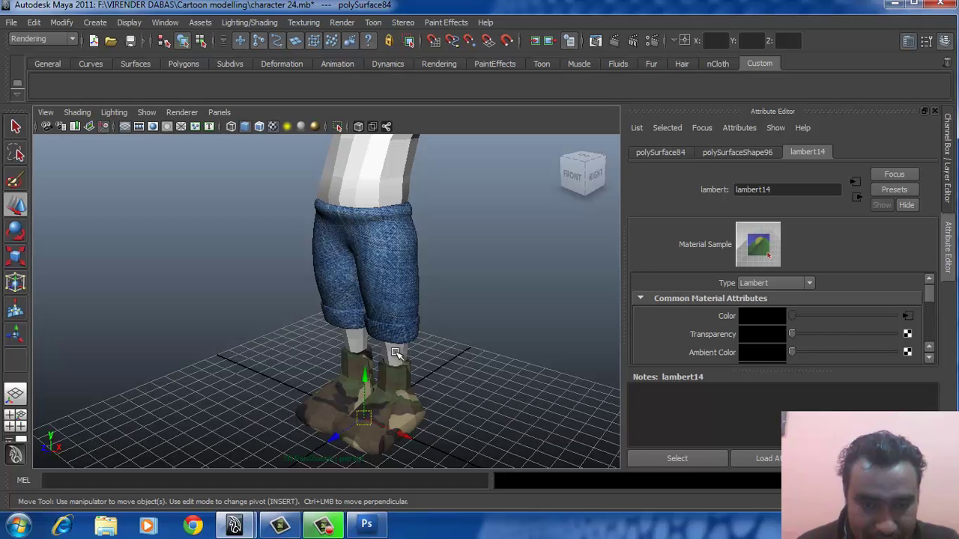
{"action": "left_click", "coordinate": [396, 353]}
{"action": "left_click", "coordinate": [347, 340], "text": "shift"}
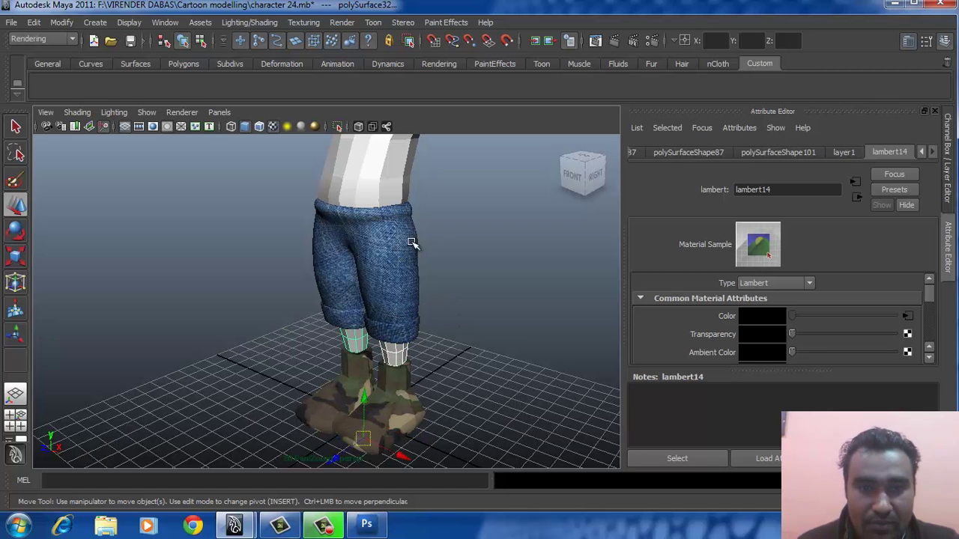
{"action": "left_click_drag", "start_coordinate": [476, 300], "coordinate": [406, 208]}
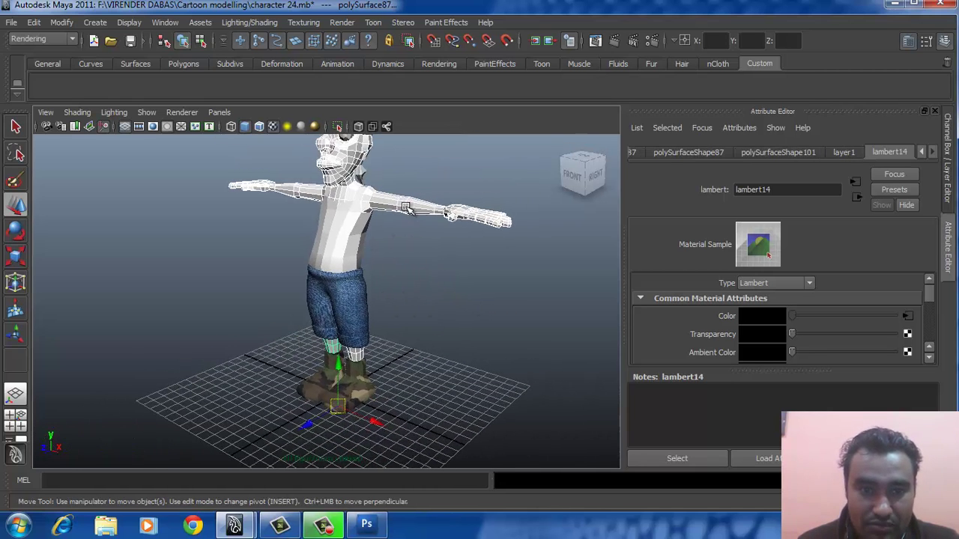
Assign a new Lambert material to the selected skin parts, set its colour to orange-brown, and deselect
{"action": "right_click", "coordinate": [406, 207]}
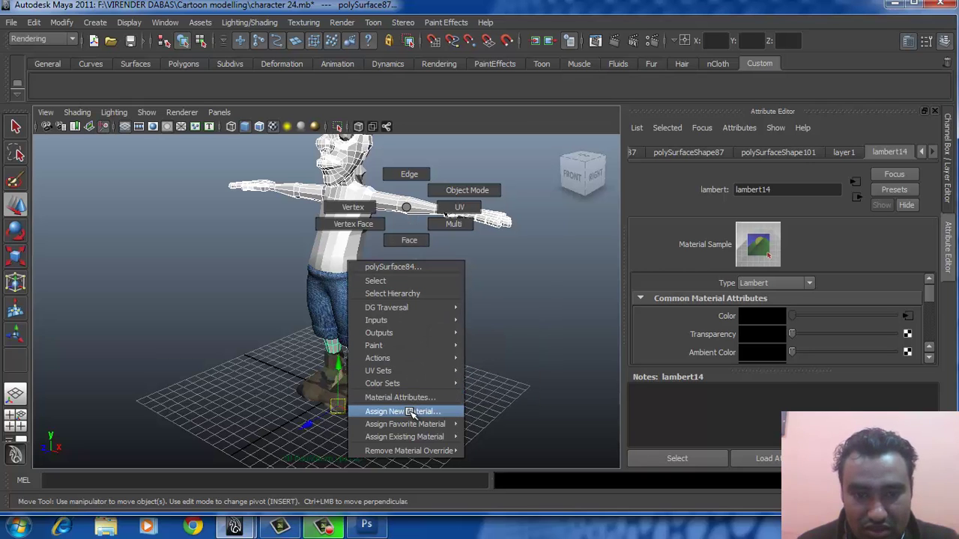
{"action": "left_click", "coordinate": [410, 412]}
{"action": "left_click", "coordinate": [458, 293]}
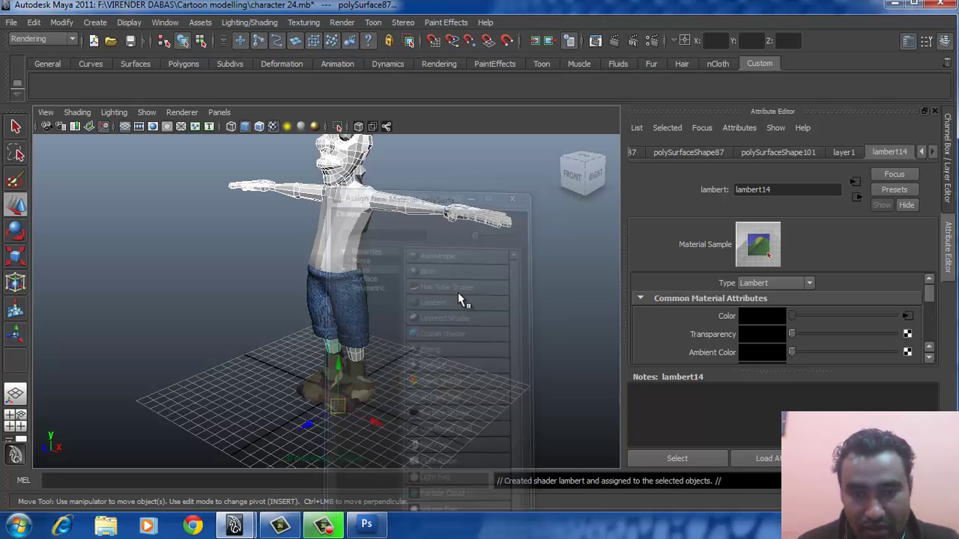
{"action": "left_click", "coordinate": [768, 316]}
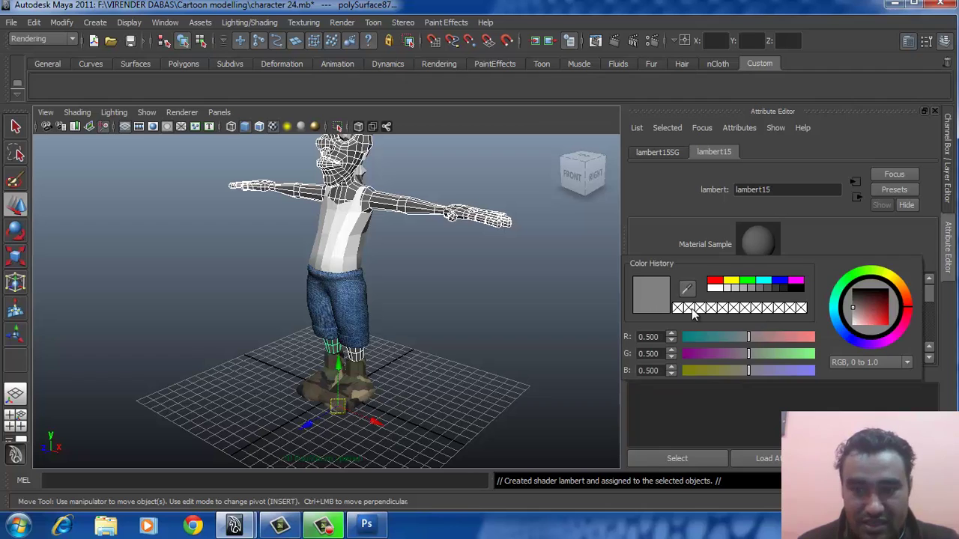
{"action": "mouse_move", "coordinate": [903, 299]}
{"action": "left_mouse_down"}
{"action": "mouse_move", "coordinate": [866, 316]}
{"action": "mouse_move", "coordinate": [880, 326]}
{"action": "left_mouse_up"}
{"action": "left_click", "coordinate": [472, 320]}
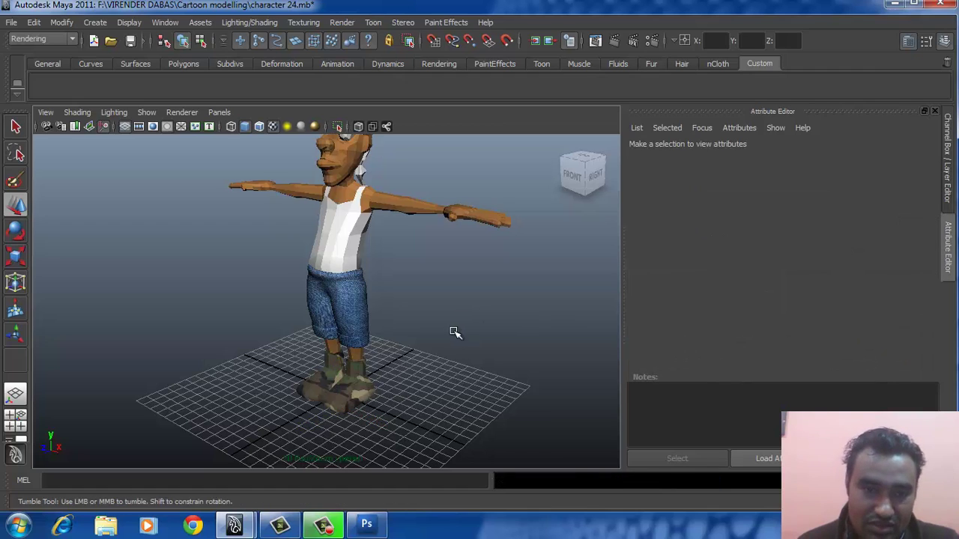
Inspect the coloured character from another angle and save the Maya scene
{"action": "left_click_drag", "start_coordinate": [454, 332], "coordinate": [341, 461]}
{"action": "key", "text": "q"}
{"action": "key", "text": "ctrl+s"}
{"action": "left_click", "coordinate": [387, 318]}
Switch to Photoshop and show the UV layout layer of texturemap.psd with the whole map in view
{"action": "left_click", "coordinate": [367, 525]}
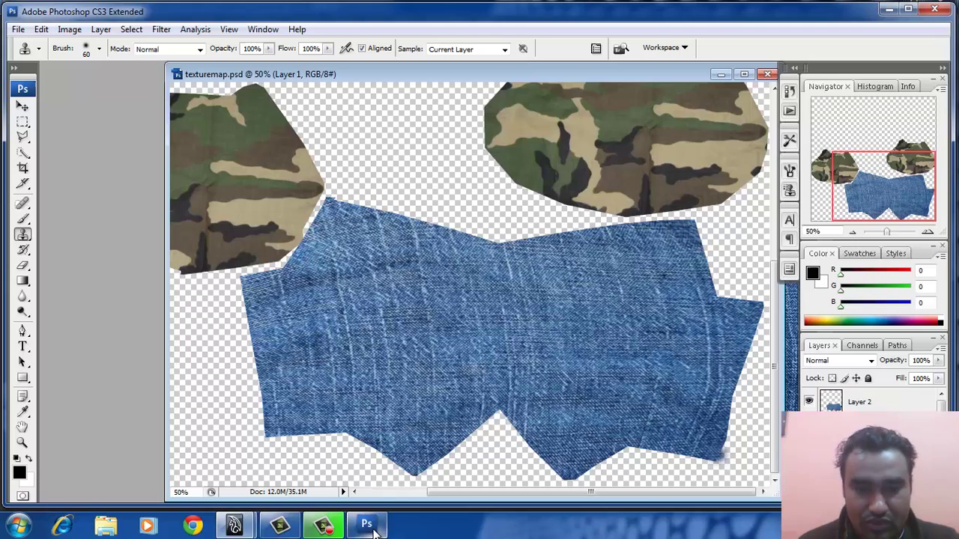
{"action": "left_click", "coordinate": [809, 451]}
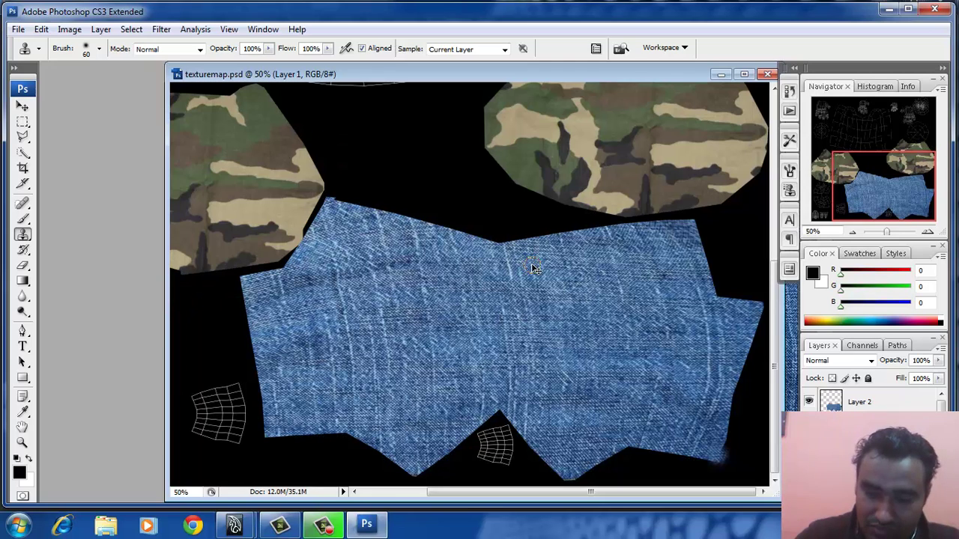
{"action": "key", "text": "ctrl+minus"}
{"action": "key", "text": "ctrl+minus"}
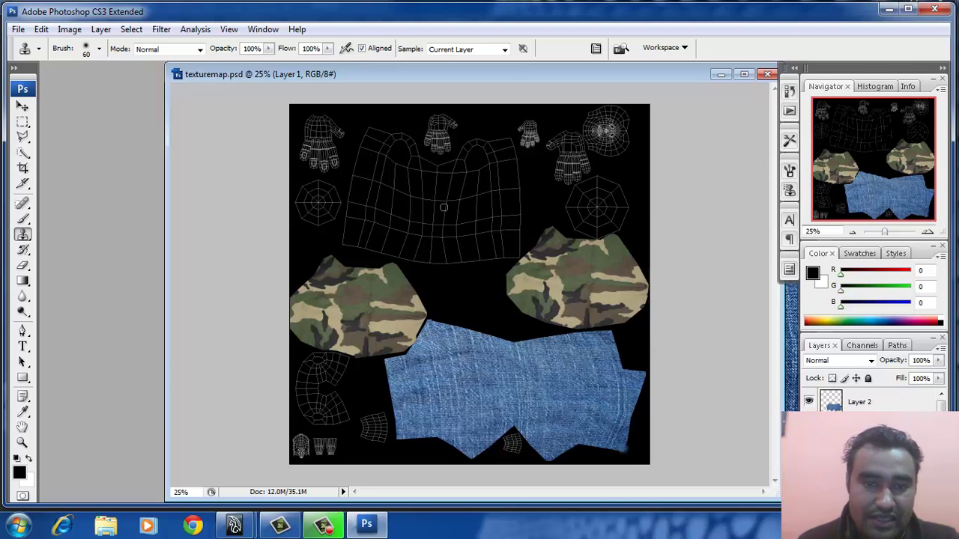
Open the green plaid image 6e654a264919433b85733fbee5313d1f from the TEXTURES folder
{"action": "left_click", "coordinate": [18, 30]}
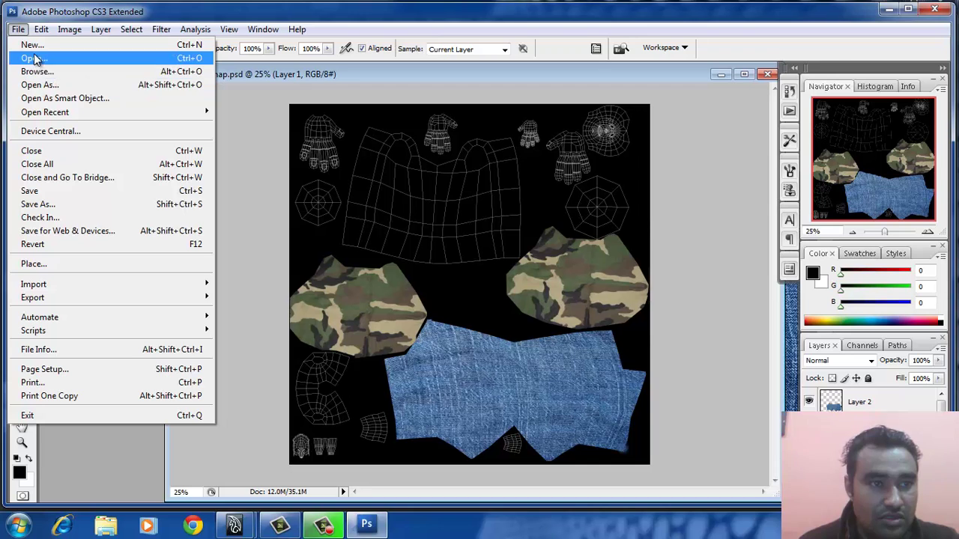
{"action": "left_click", "coordinate": [34, 57]}
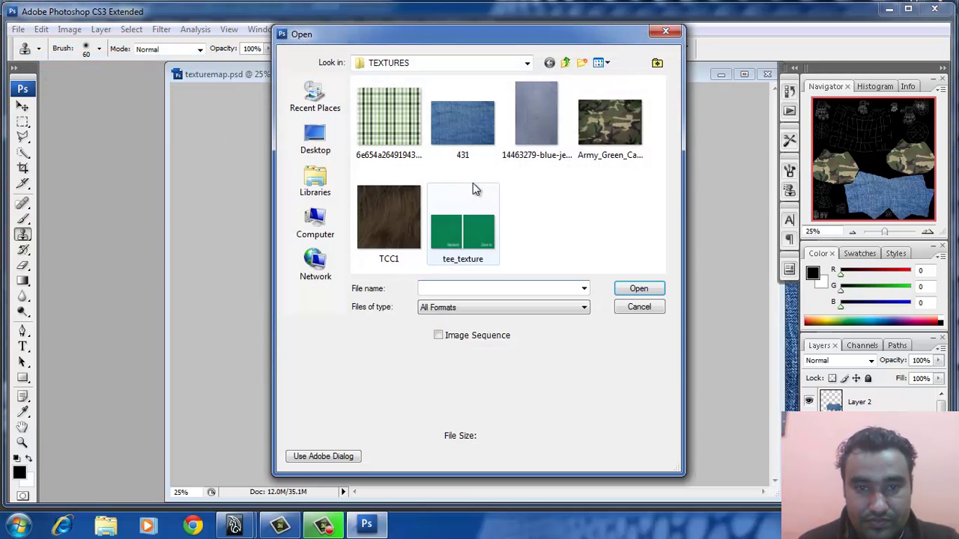
{"action": "left_click", "coordinate": [397, 132]}
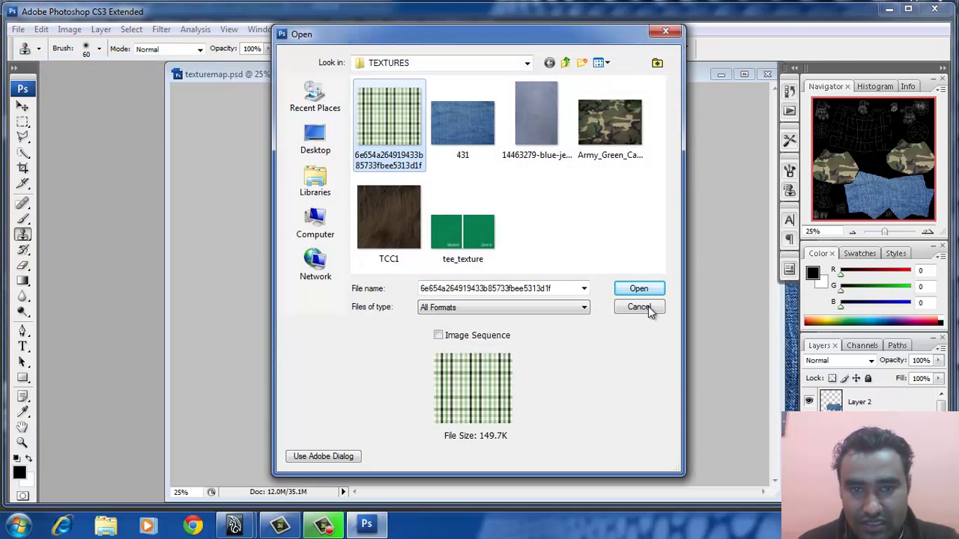
{"action": "left_click", "coordinate": [637, 289]}
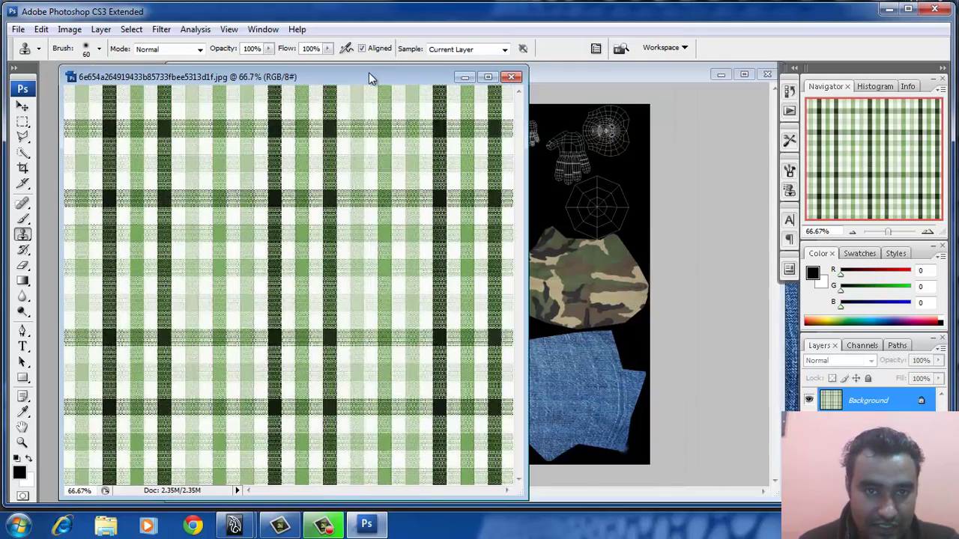
Copy the entire plaid image into texturemap.psd as a new layer and position it over the shirt's UV shell
{"action": "left_click_drag", "start_coordinate": [369, 78], "coordinate": [621, 160]}
{"action": "key", "text": "ctrl+a"}
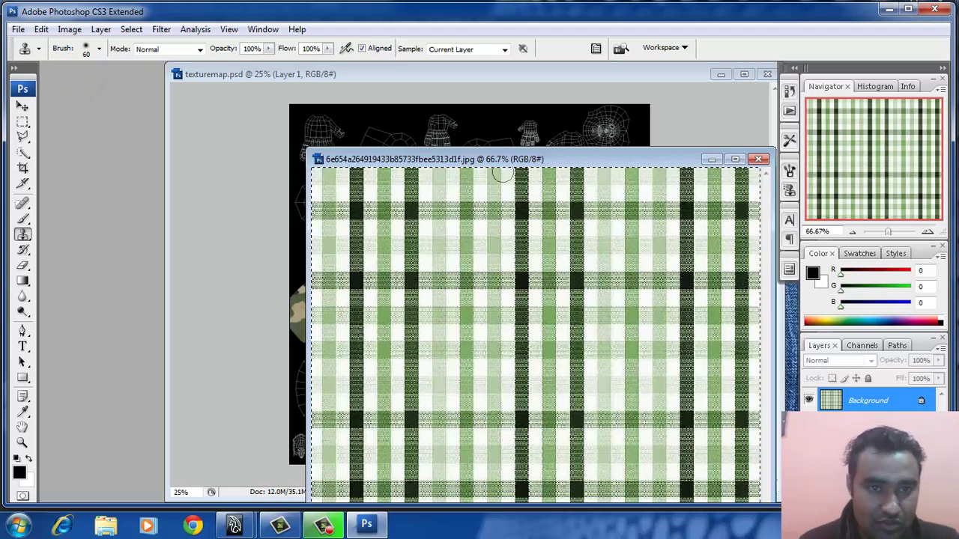
{"action": "left_click_drag", "start_coordinate": [476, 160], "coordinate": [528, 154]}
{"action": "left_click", "coordinate": [22, 106]}
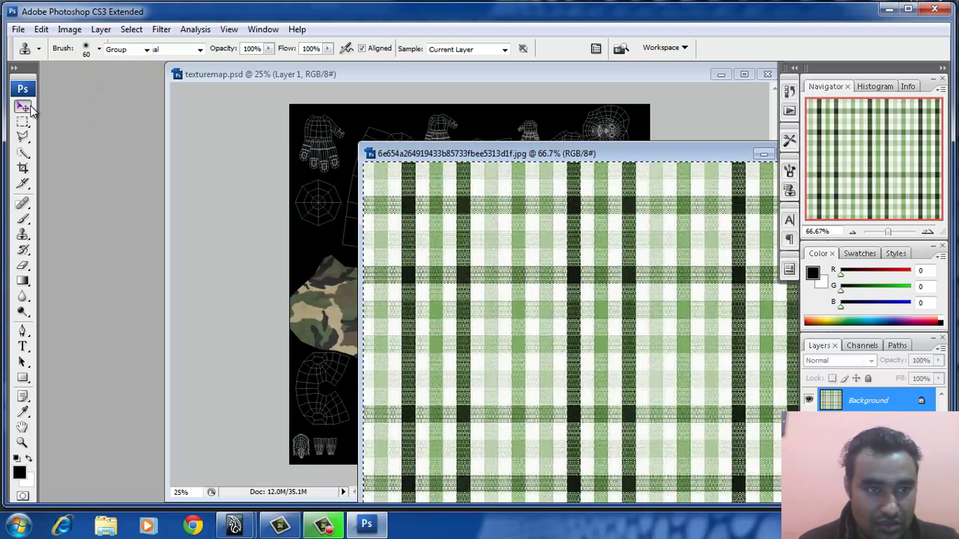
{"action": "left_click_drag", "start_coordinate": [428, 235], "coordinate": [321, 237]}
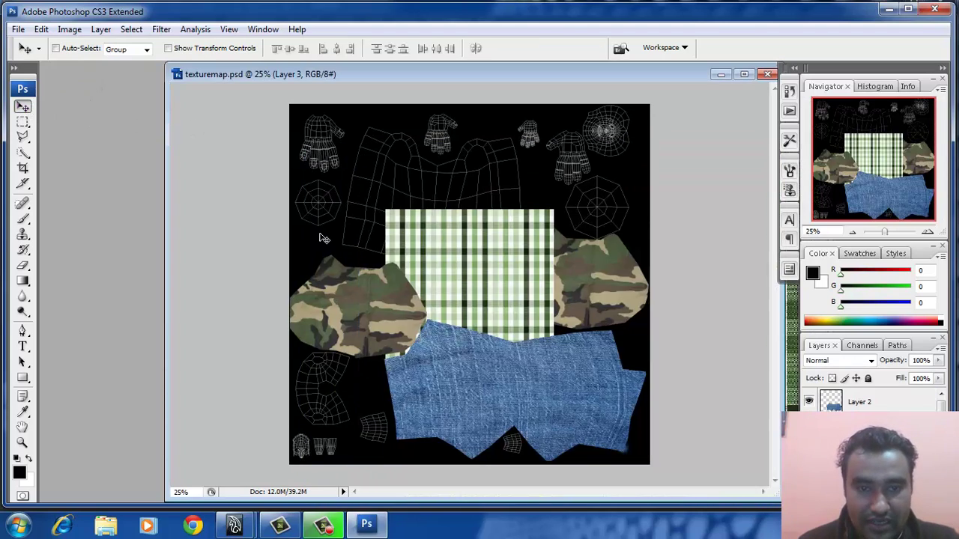
{"action": "left_click_drag", "start_coordinate": [443, 248], "coordinate": [442, 202]}
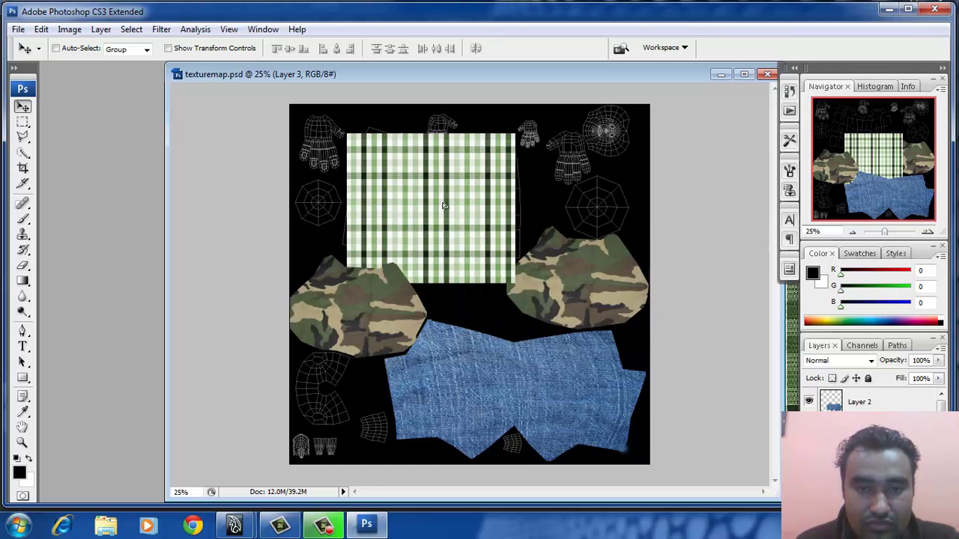
Set the plaid layer's blend mode to Screen and shift it slightly upward over the shirt's UV layout
{"action": "left_click", "coordinate": [22, 443]}
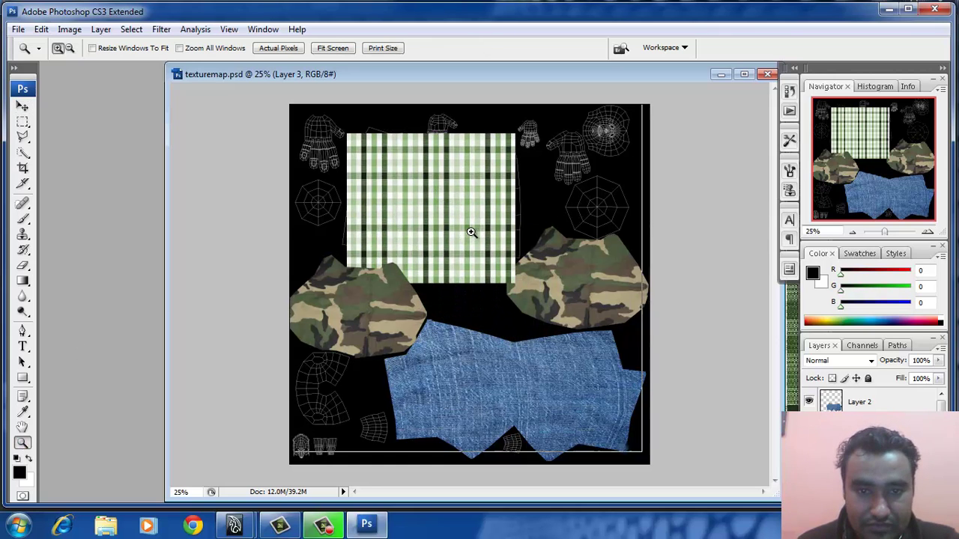
{"action": "left_click", "coordinate": [472, 231]}
{"action": "left_click", "coordinate": [475, 233]}
{"action": "left_click_drag", "start_coordinate": [434, 247], "coordinate": [454, 257]}
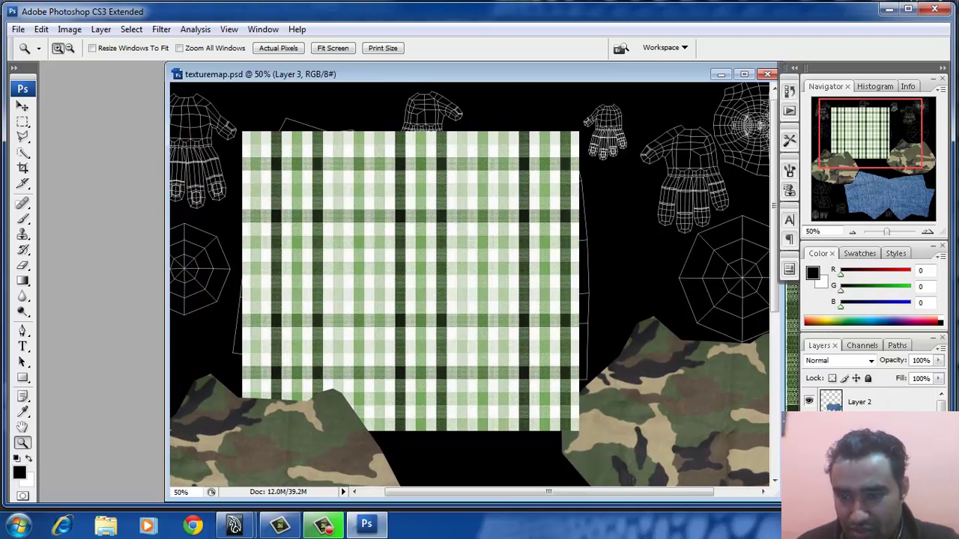
{"action": "left_click", "coordinate": [871, 364]}
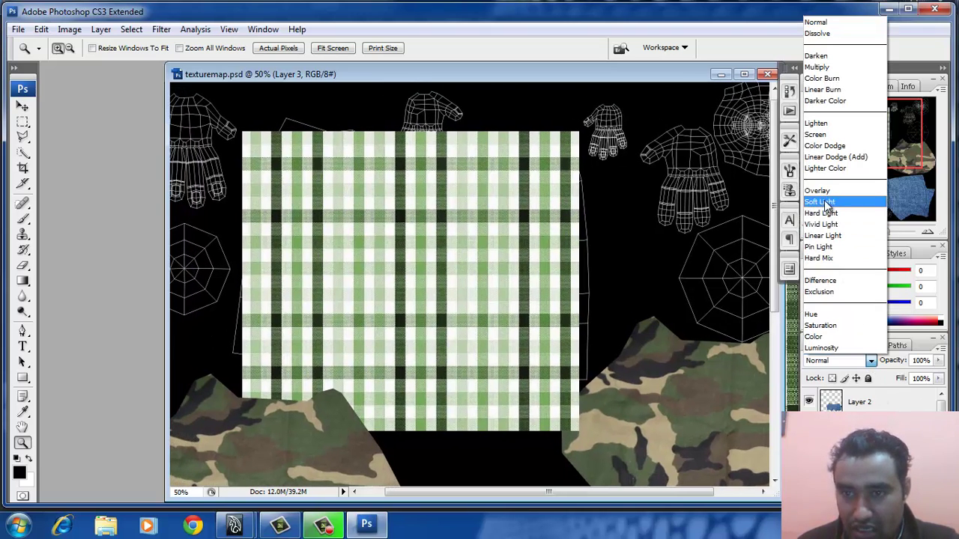
{"action": "left_click", "coordinate": [824, 122]}
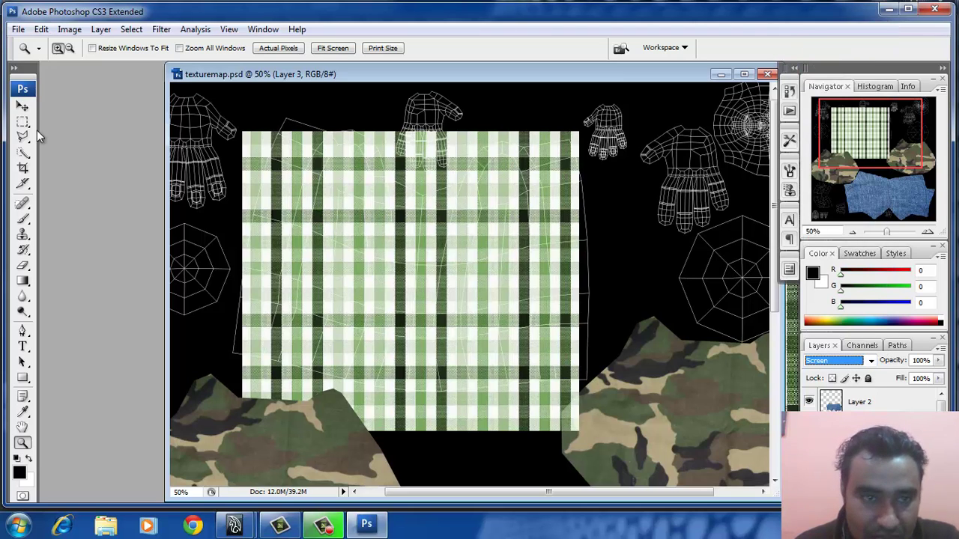
{"action": "left_click", "coordinate": [23, 106]}
{"action": "mouse_move", "coordinate": [464, 295]}
{"action": "left_mouse_down"}
{"action": "mouse_move", "coordinate": [456, 287]}
{"action": "mouse_move", "coordinate": [466, 283]}
{"action": "left_mouse_up"}
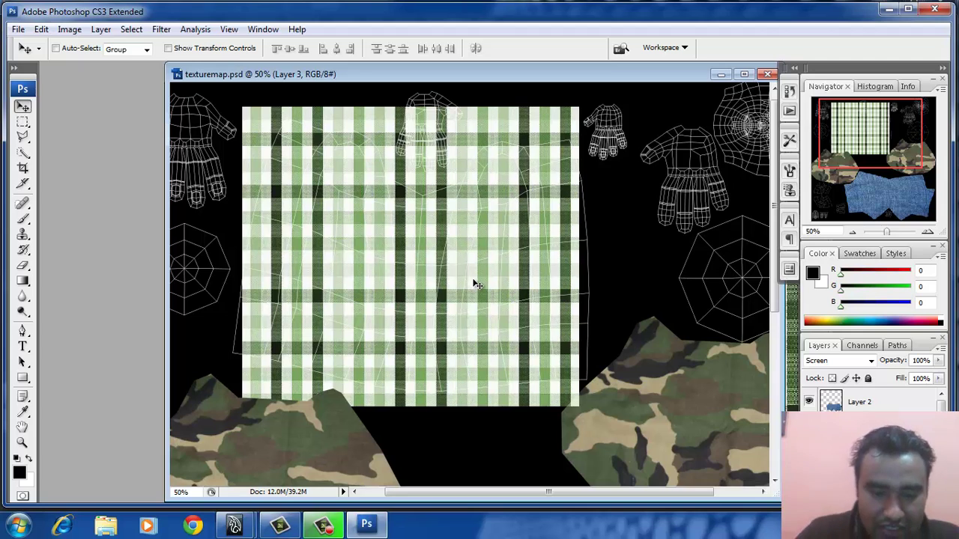
Scale the plaid layer to 113.8% width and 103.3% height so it covers the shirt's UV shell
{"action": "key", "text": "ctrl+t"}
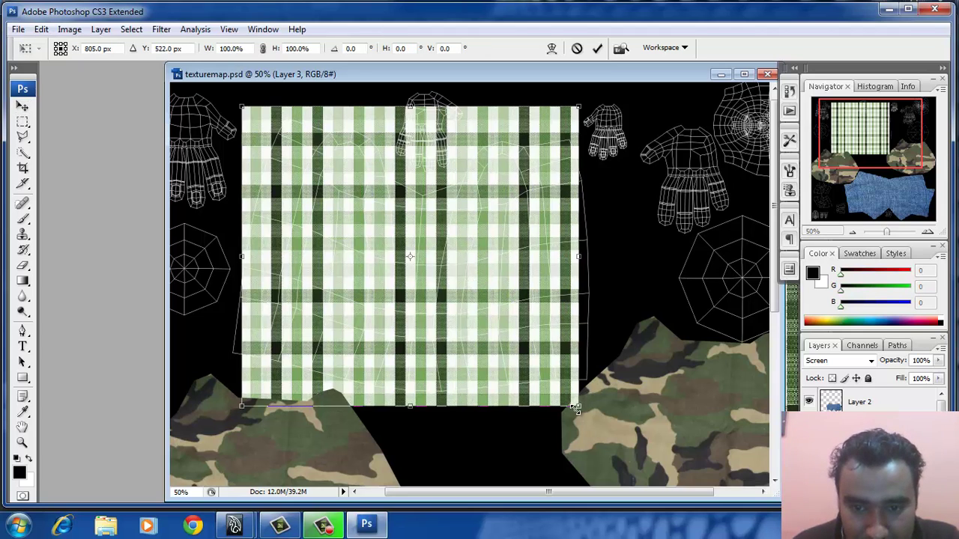
{"action": "left_click_drag", "start_coordinate": [576, 407], "coordinate": [605, 412]}
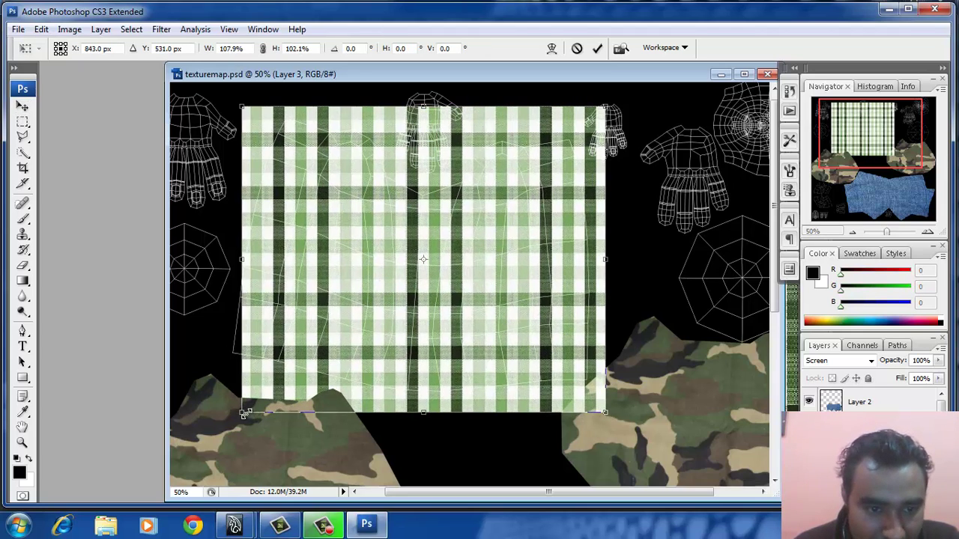
{"action": "left_click_drag", "start_coordinate": [244, 414], "coordinate": [221, 416]}
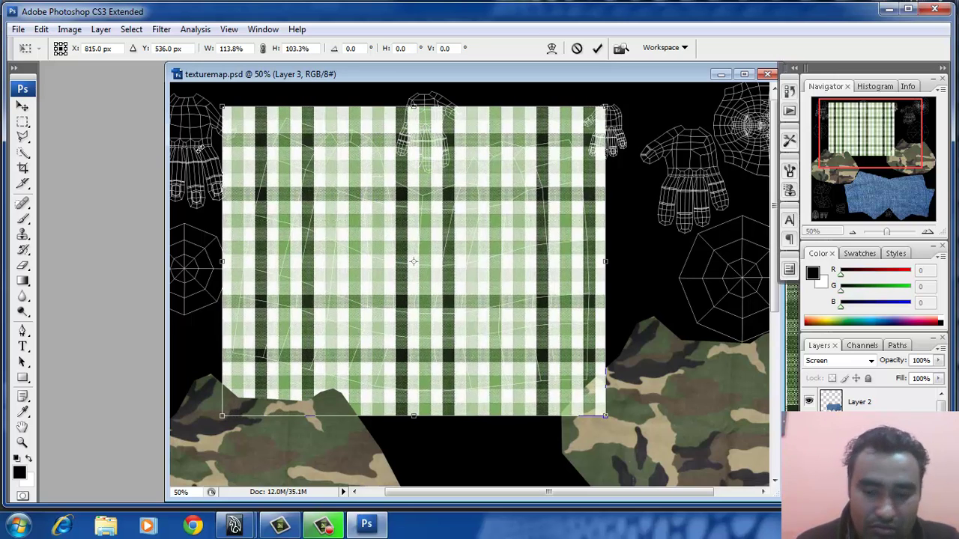
{"action": "key", "text": "Return"}
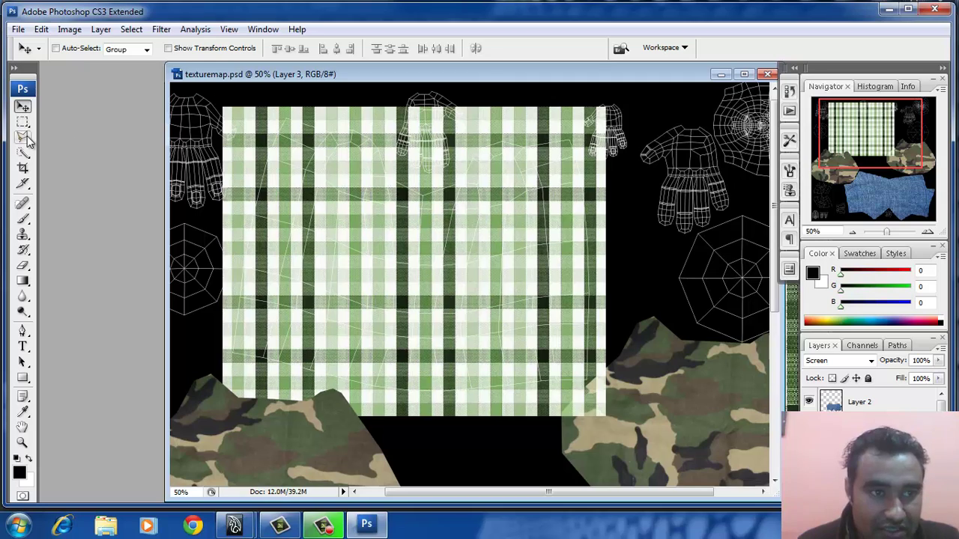
Outline the shirt's UV shell with the Polygonal Lasso, delete the plaid outside it, and deselect
{"action": "left_click", "coordinate": [24, 138]}
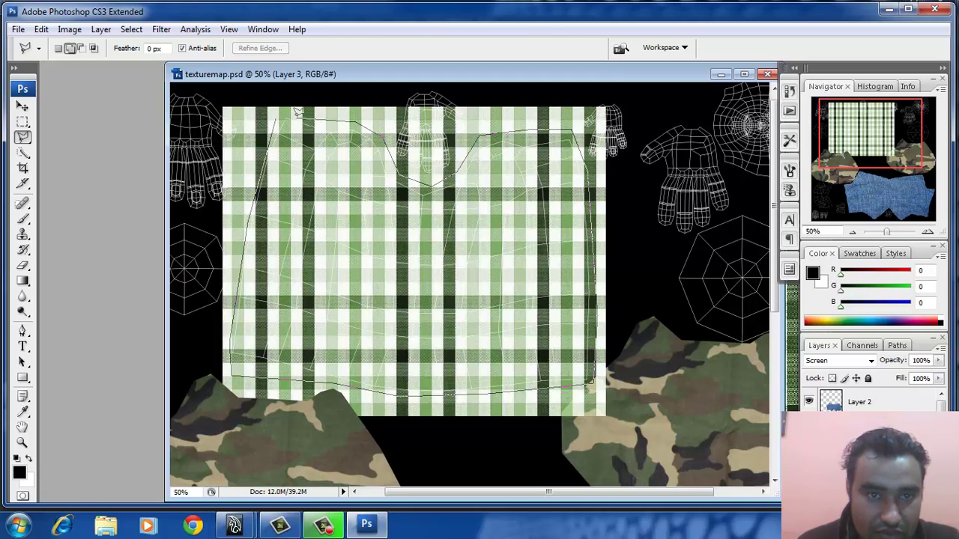
{"action": "left_click", "coordinate": [278, 114]}
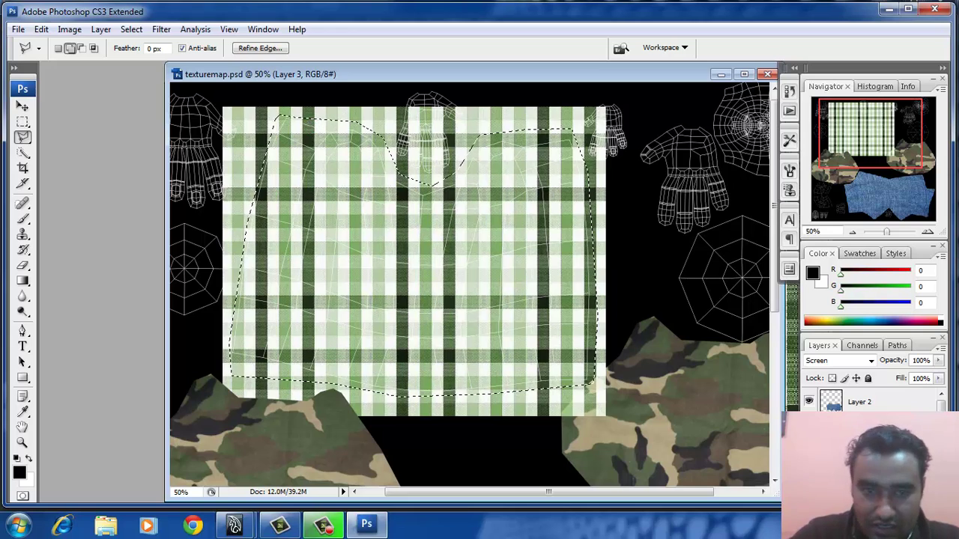
{"action": "key", "text": "ctrl+shift+i"}
{"action": "key", "text": "Delete"}
{"action": "key", "text": "ctrl+d"}
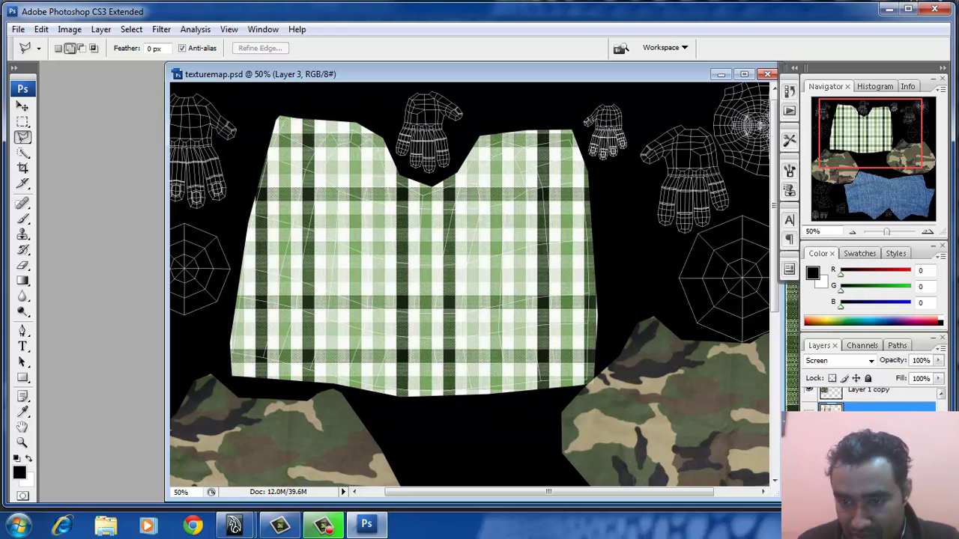
Hide the black UV layout layer and set the plaid shirt layer's blend mode to Normal
{"action": "left_click", "coordinate": [809, 432]}
{"action": "left_click", "coordinate": [870, 361]}
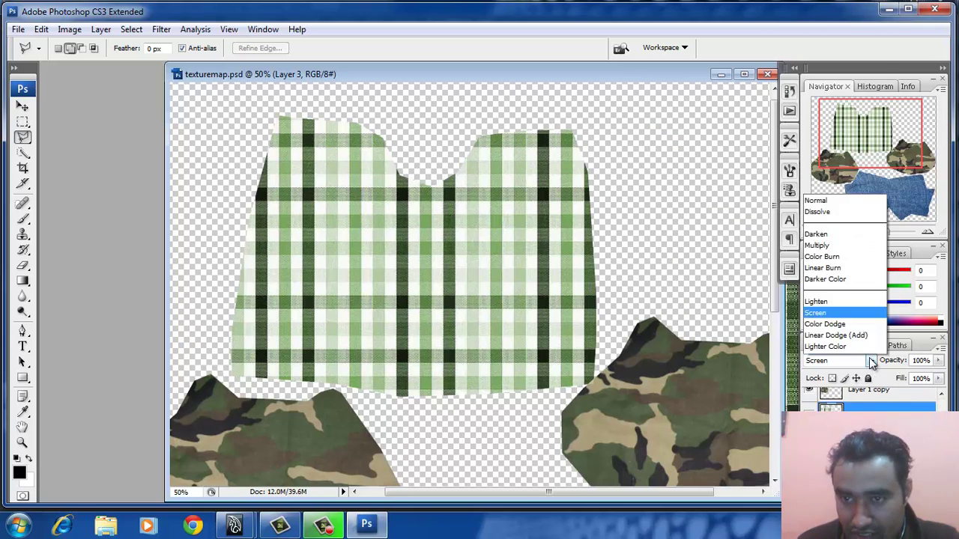
{"action": "left_click", "coordinate": [815, 22]}
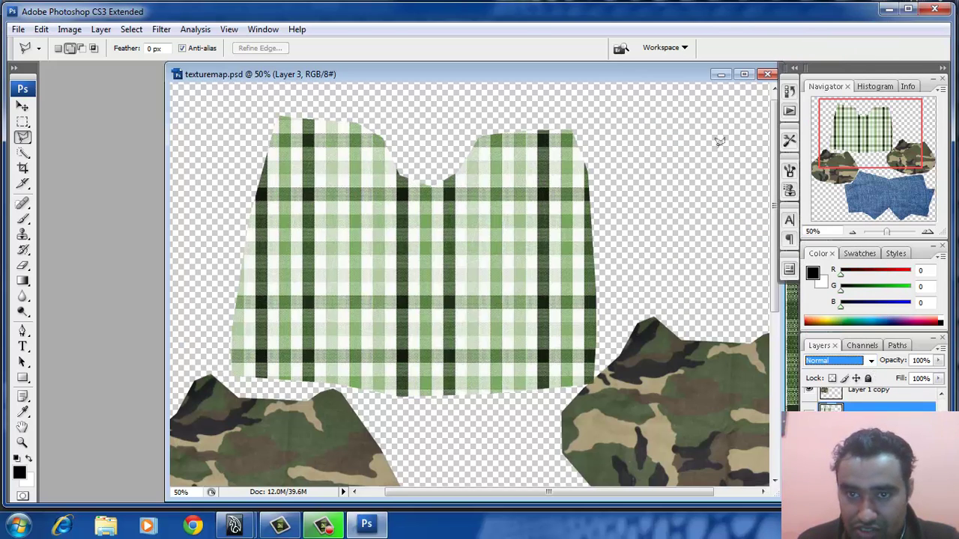
{"action": "left_click", "coordinate": [680, 192]}
{"action": "scroll", "coordinate": [450, 343], "scroll_direction": "down", "scroll_amount": 4}
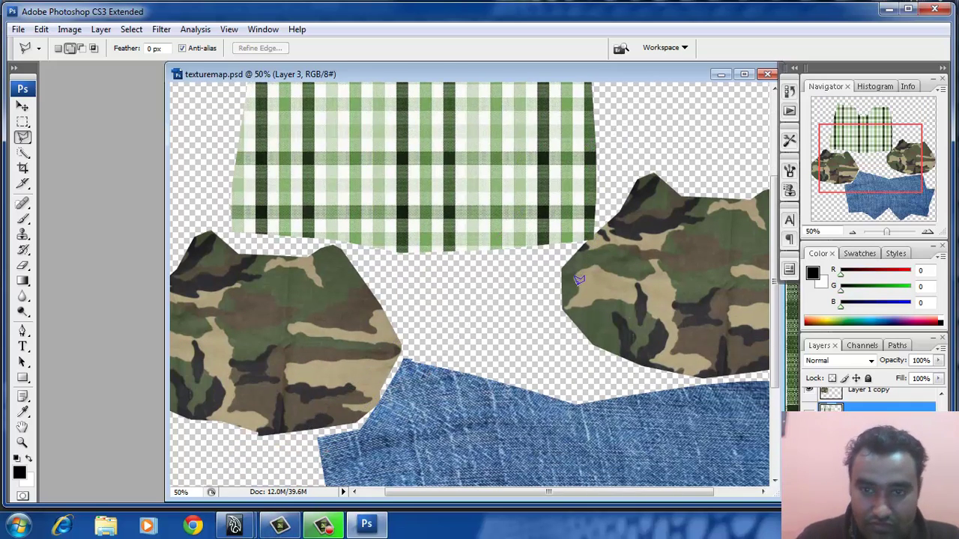
Switch to Maya and reload texturemap.psd in the file texture of the shirt's lambert14 material
{"action": "mouse_move", "coordinate": [234, 526]}
{"action": "left_click", "coordinate": [294, 472]}
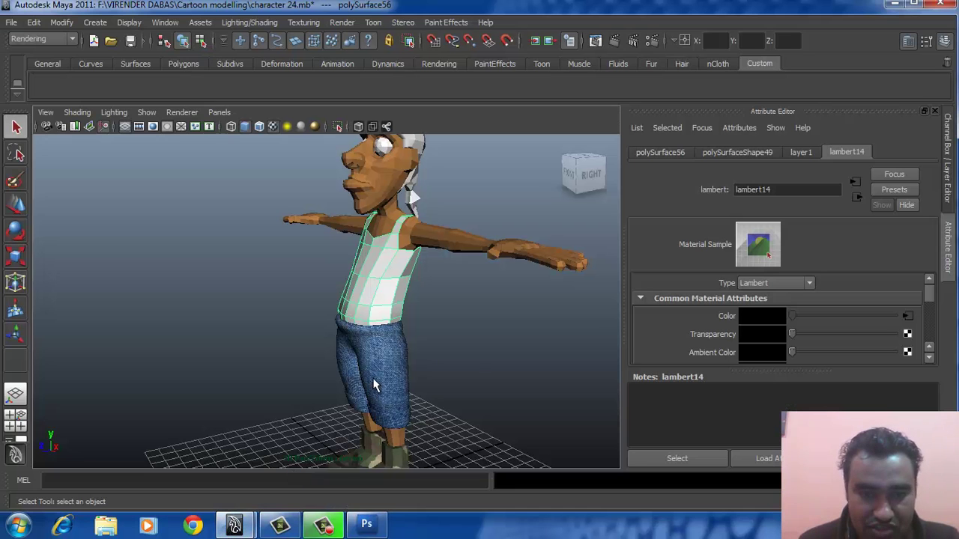
{"action": "left_click", "coordinate": [907, 317]}
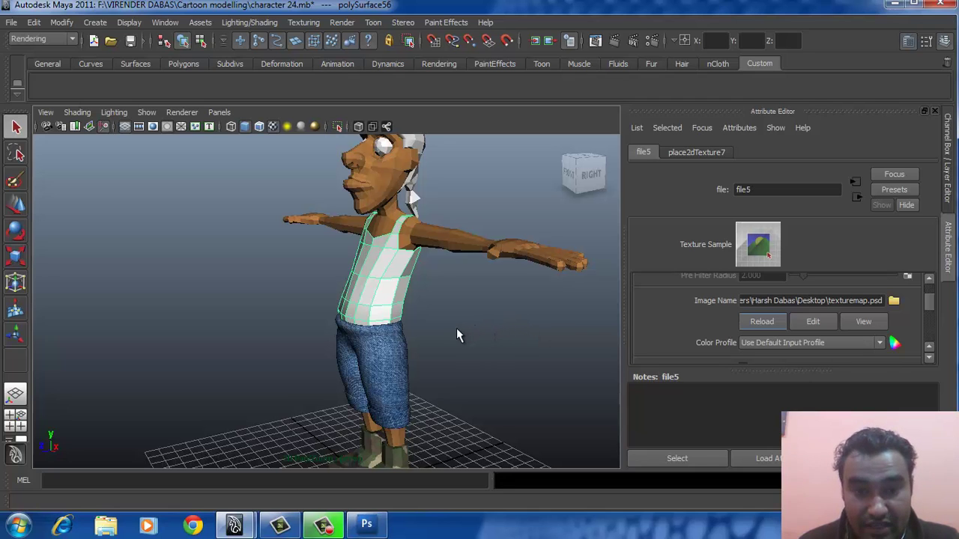
{"action": "mouse_move", "coordinate": [456, 328]}
{"action": "left_mouse_down"}
{"action": "mouse_move", "coordinate": [481, 324]}
{"action": "mouse_move", "coordinate": [357, 301]}
{"action": "mouse_move", "coordinate": [436, 315]}
{"action": "mouse_move", "coordinate": [449, 334]}
{"action": "left_mouse_up"}
{"action": "left_click", "coordinate": [477, 324]}
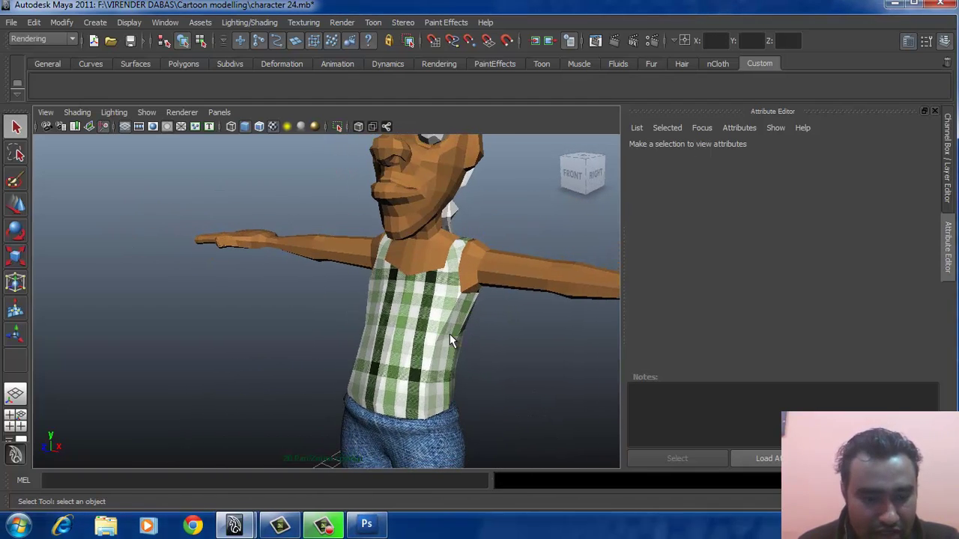
Display the plaid shirt mesh with smooth preview and clear the selection
{"action": "left_click", "coordinate": [449, 334]}
{"action": "left_click", "coordinate": [501, 330]}
{"action": "left_click_drag", "start_coordinate": [528, 353], "coordinate": [372, 324]}
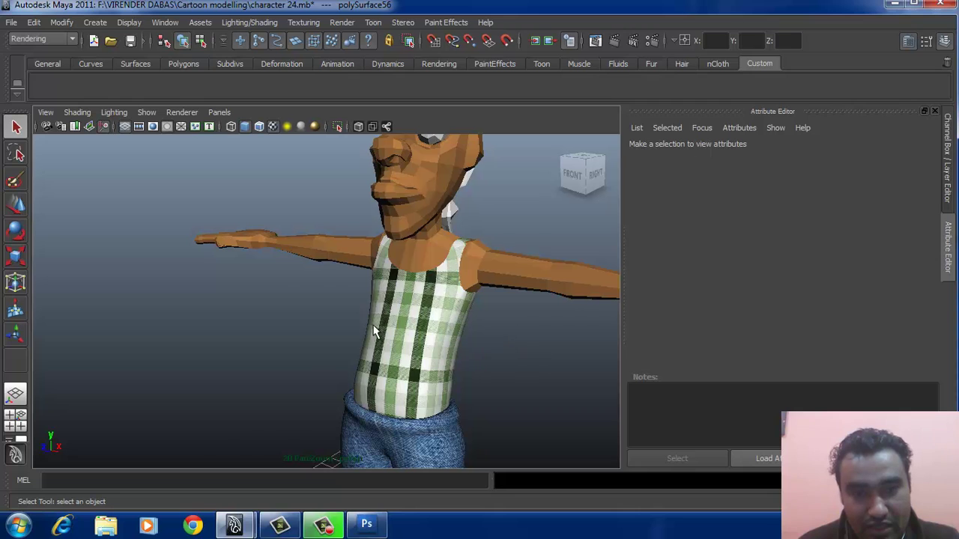
Assign a new Lambert material to the cap-like mesh on the head and darken its colour to near black
{"action": "left_click_drag", "start_coordinate": [480, 347], "coordinate": [371, 229]}
{"action": "left_click", "coordinate": [371, 229]}
{"action": "right_click", "coordinate": [375, 235]}
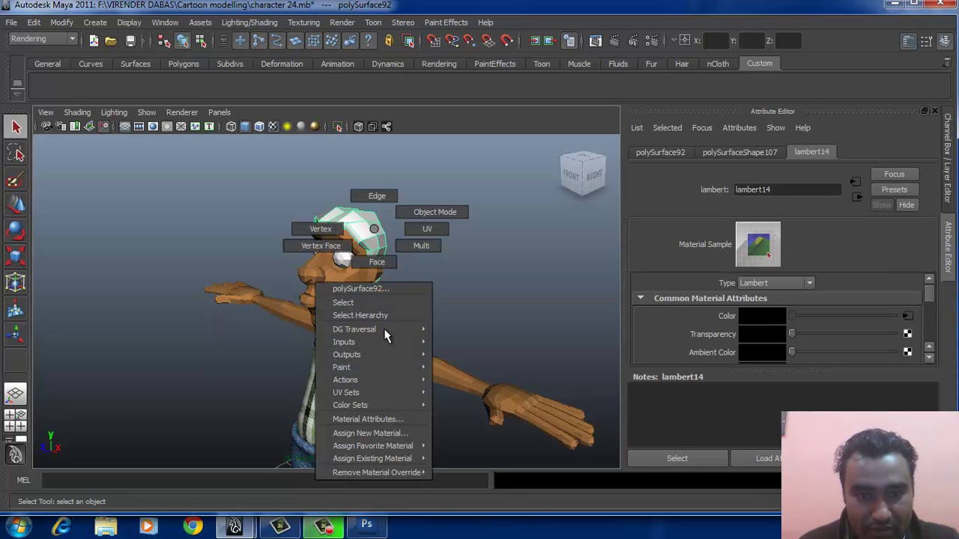
{"action": "left_click", "coordinate": [378, 430]}
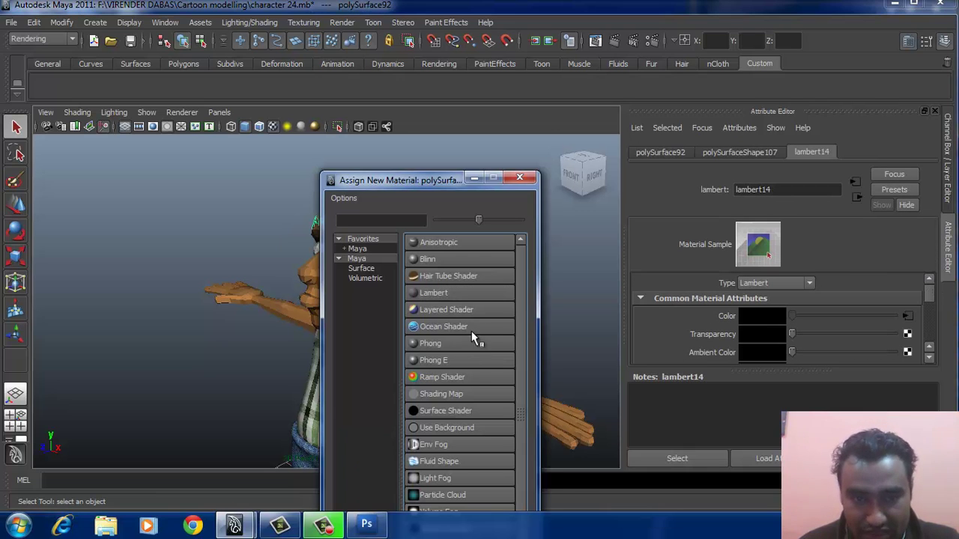
{"action": "left_click", "coordinate": [452, 299]}
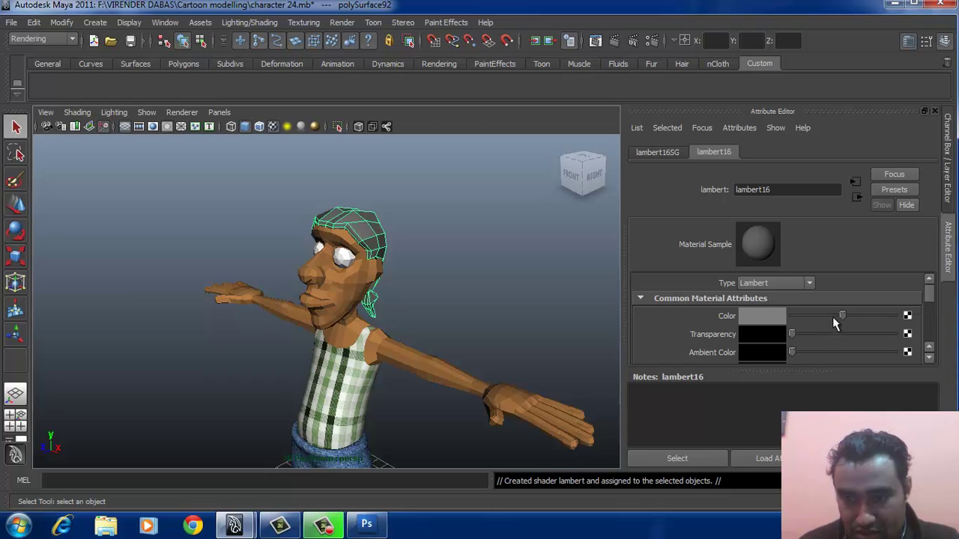
{"action": "left_click_drag", "start_coordinate": [843, 315], "coordinate": [809, 315]}
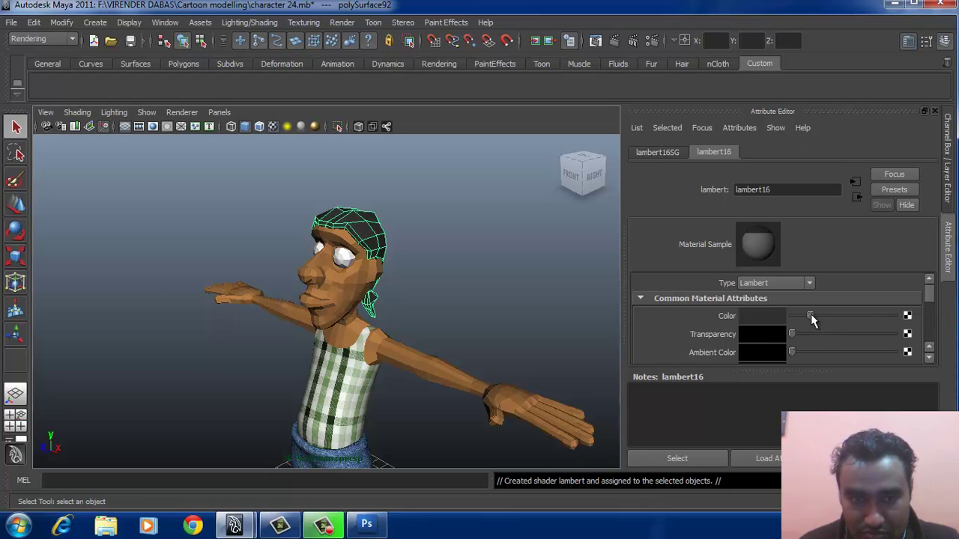
{"action": "left_click", "coordinate": [445, 263]}
Select the triangular faces around the front centre of the character's left eyeball for the pupil
{"action": "left_click_drag", "start_coordinate": [338, 288], "coordinate": [258, 337]}
{"action": "left_click_drag", "start_coordinate": [353, 332], "coordinate": [409, 325]}
{"action": "scroll", "coordinate": [397, 325], "scroll_direction": "up", "scroll_amount": 3}
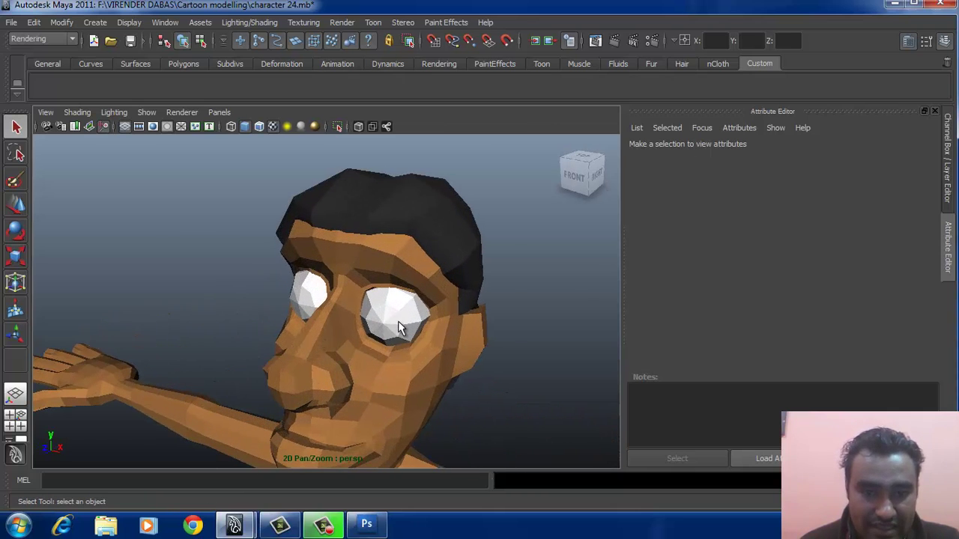
{"action": "left_click", "coordinate": [397, 324]}
{"action": "scroll", "coordinate": [398, 317], "scroll_direction": "up", "scroll_amount": 3}
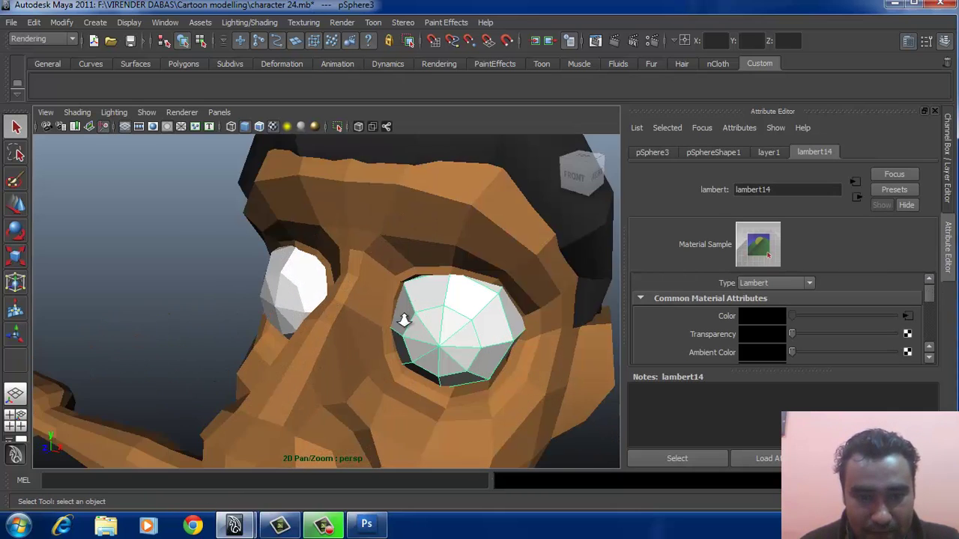
{"action": "left_click_drag", "start_coordinate": [398, 317], "coordinate": [385, 295]}
{"action": "scroll", "coordinate": [419, 299], "scroll_direction": "up", "scroll_amount": 2}
{"action": "right_click", "coordinate": [415, 293]}
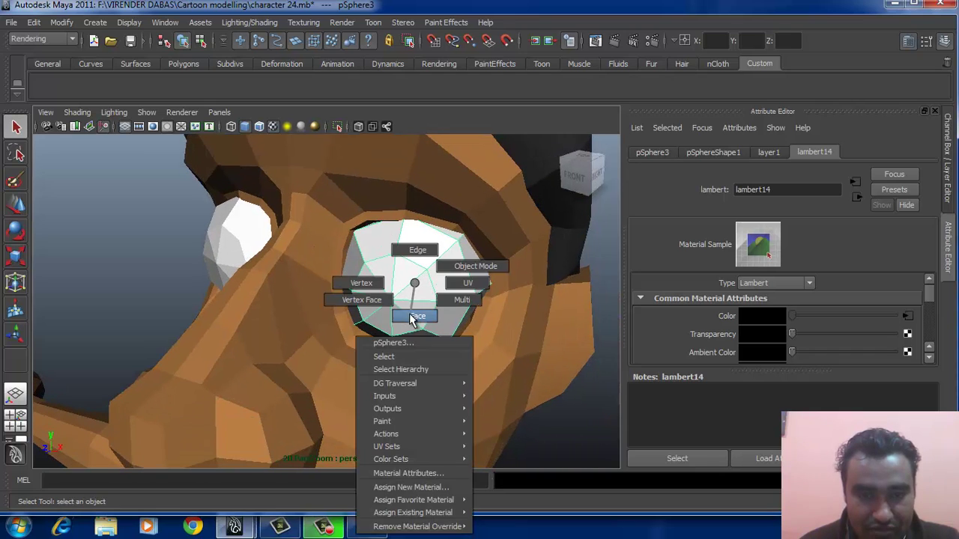
{"action": "left_click", "coordinate": [414, 316]}
{"action": "left_click", "coordinate": [411, 321]}
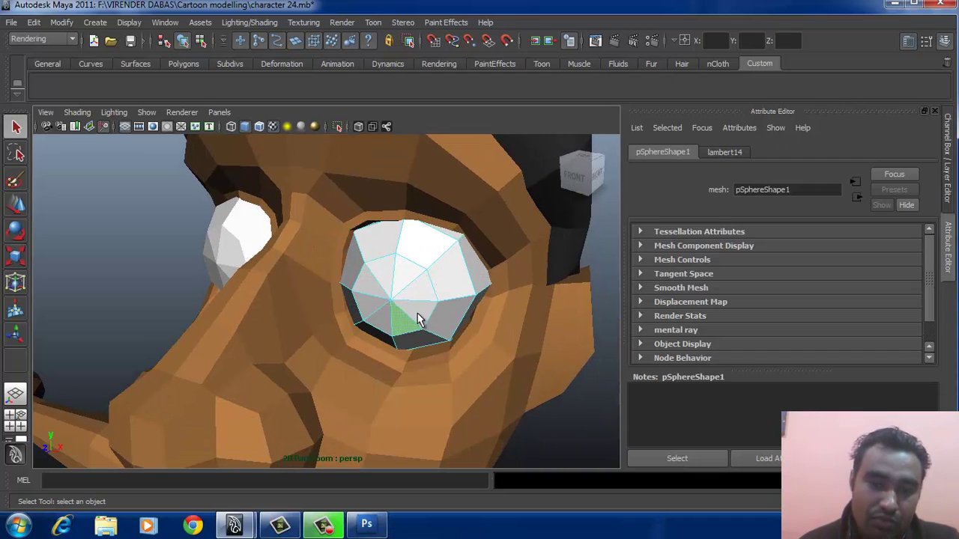
{"action": "left_click", "coordinate": [420, 294]}
{"action": "left_click", "coordinate": [390, 271]}
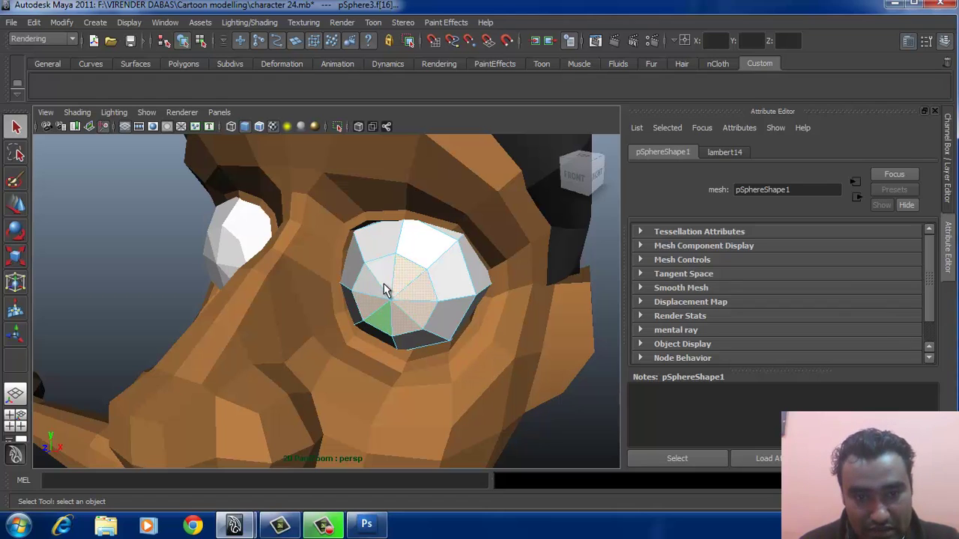
{"action": "left_click", "coordinate": [376, 295], "text": "shift"}
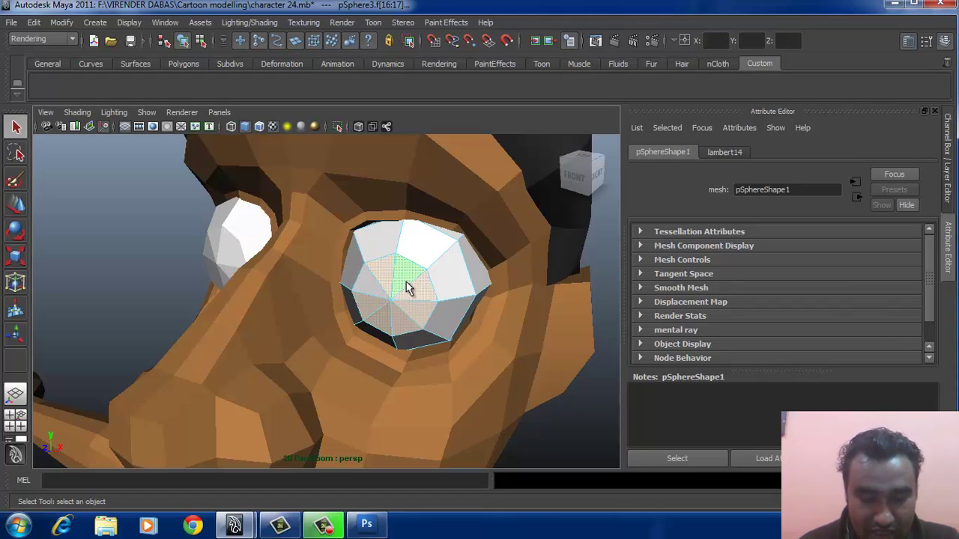
Assign a new Lambert material to the selected pupil faces, darken its colour to near black, and return to object mode
{"action": "right_click", "coordinate": [406, 282]}
{"action": "left_click", "coordinate": [403, 487]}
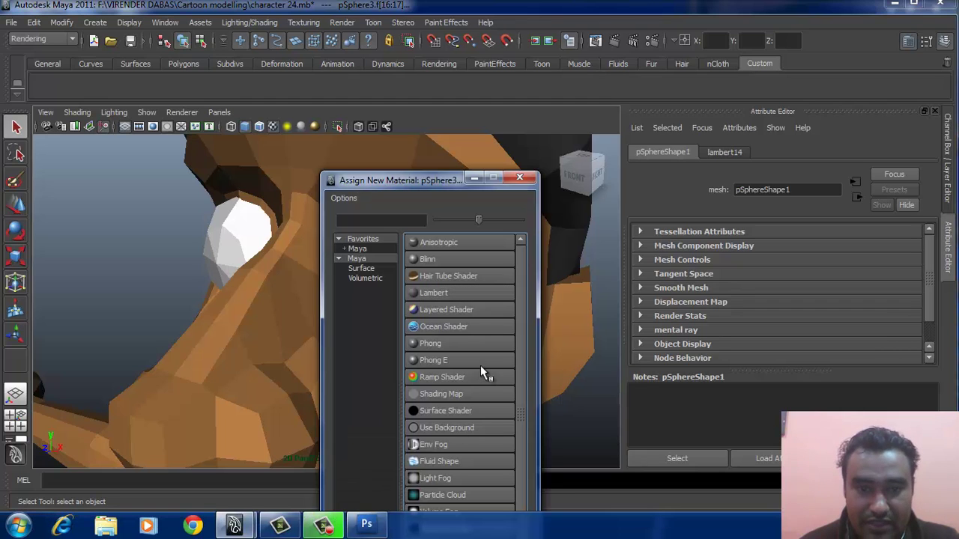
{"action": "left_click", "coordinate": [456, 292]}
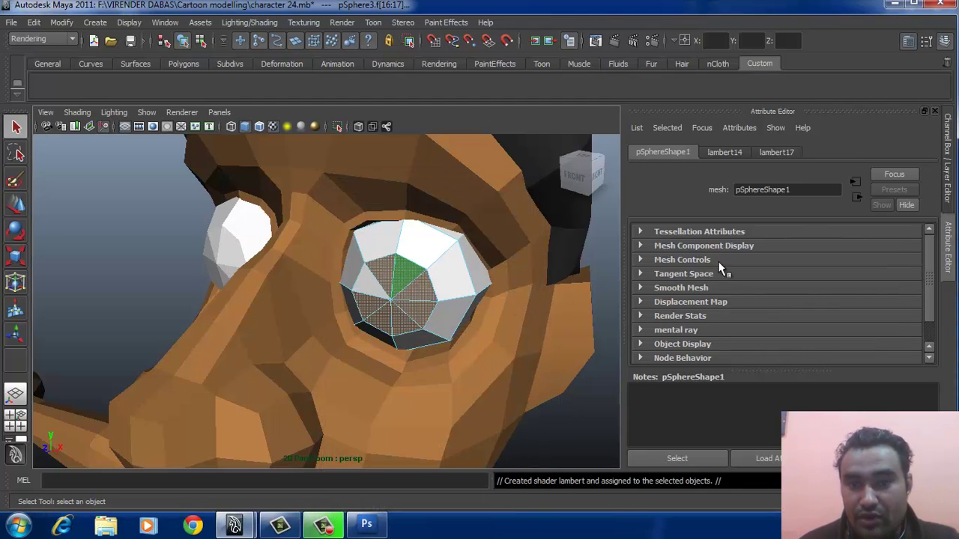
{"action": "left_click_drag", "start_coordinate": [843, 318], "coordinate": [805, 315]}
{"action": "right_click", "coordinate": [463, 256]}
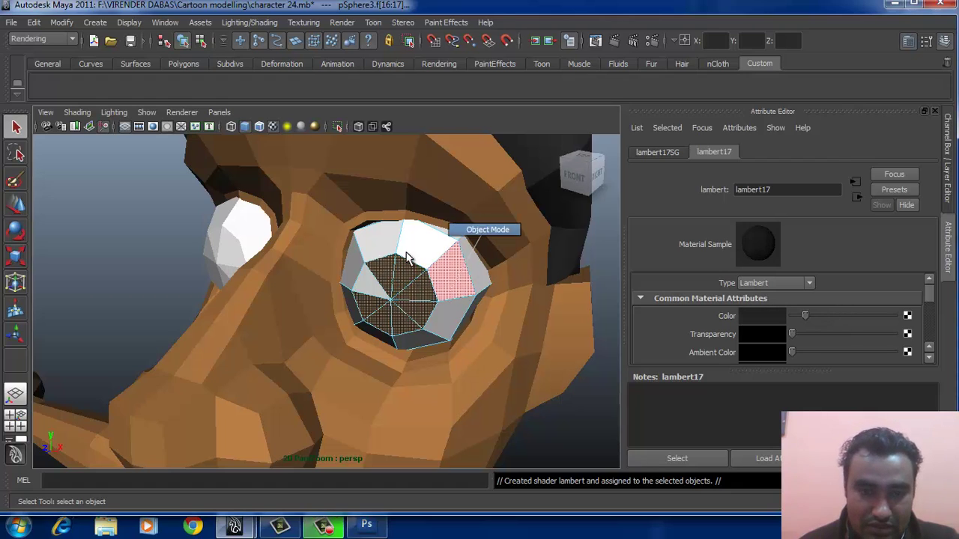
{"action": "left_click", "coordinate": [434, 245]}
Assign the existing lambert17 material to the remaining white pupil face of the left eyeball
{"action": "right_click", "coordinate": [401, 270]}
{"action": "left_click", "coordinate": [368, 289]}
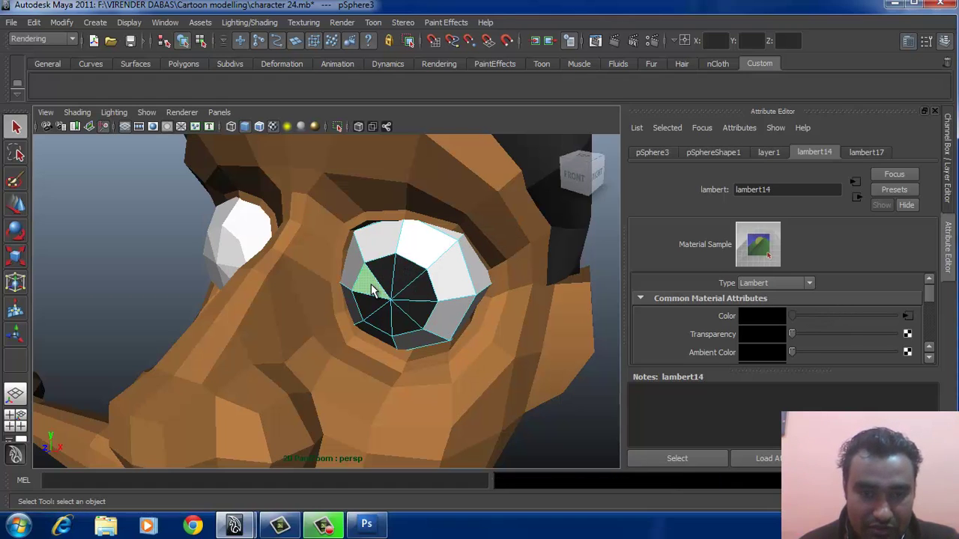
{"action": "right_click", "coordinate": [368, 285]}
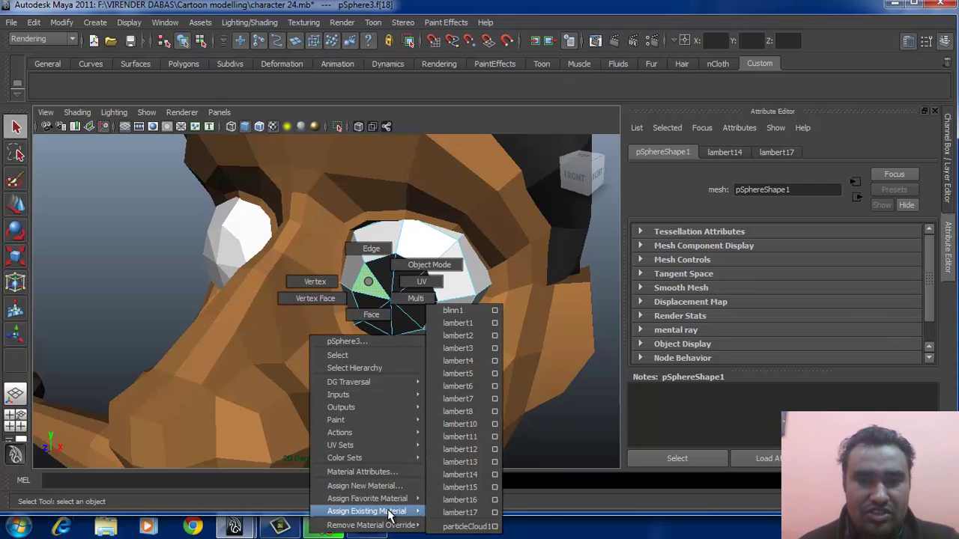
{"action": "left_click", "coordinate": [458, 514]}
{"action": "left_click", "coordinate": [169, 263]}
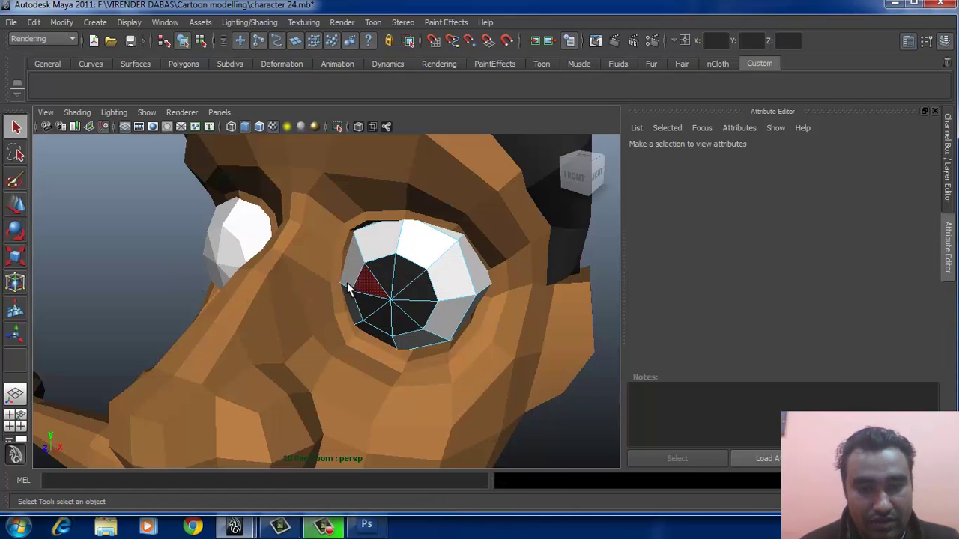
Select the triangular faces around the front centre of the character's right eyeball for the pupil
{"action": "left_click_drag", "start_coordinate": [348, 287], "coordinate": [392, 292]}
{"action": "left_click", "coordinate": [377, 279]}
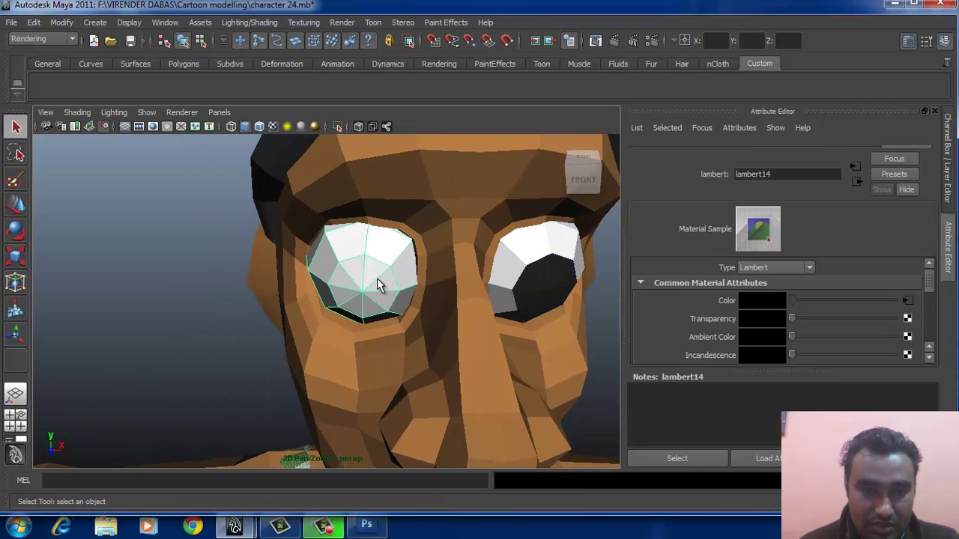
{"action": "key", "text": "F11"}
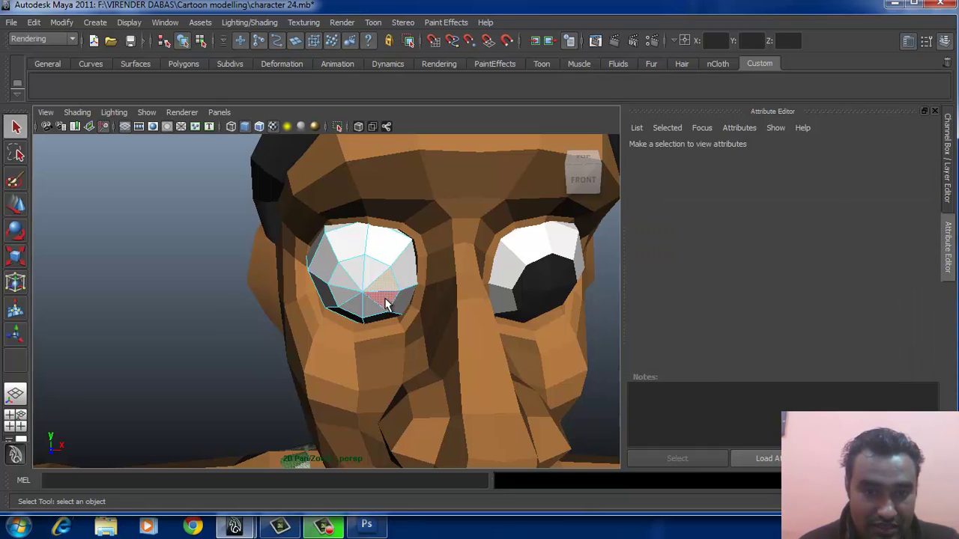
{"action": "left_click", "coordinate": [377, 300]}
{"action": "left_click", "coordinate": [345, 307], "text": "shift"}
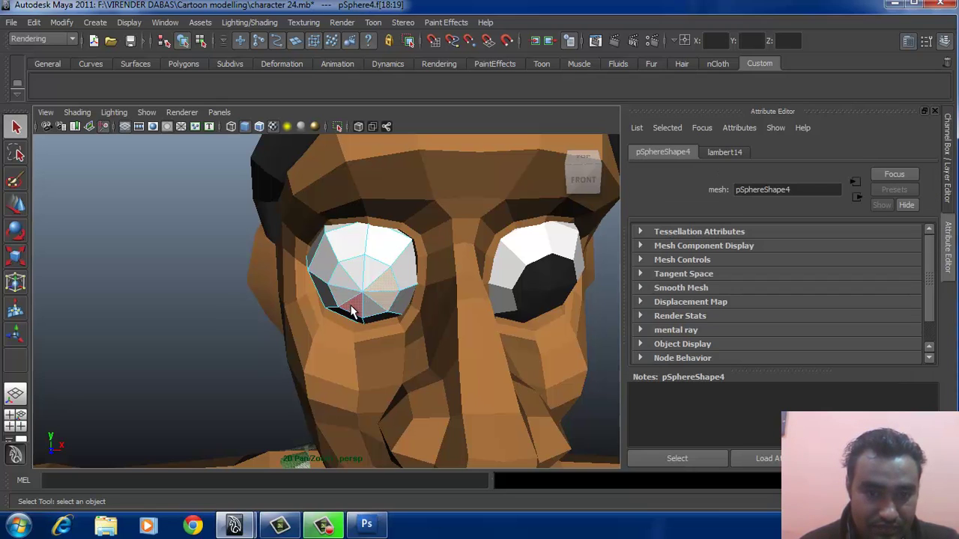
{"action": "left_click", "coordinate": [368, 304], "text": "shift"}
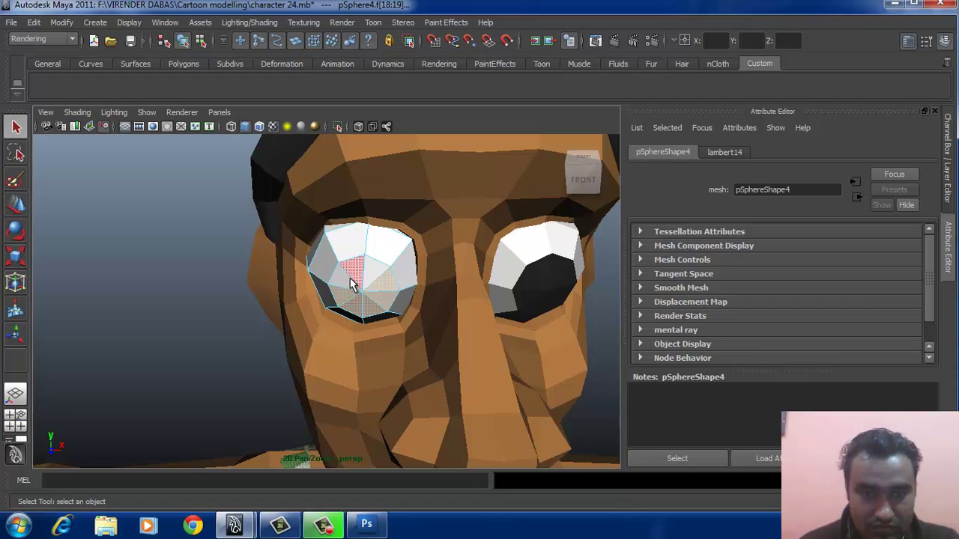
{"action": "left_click", "coordinate": [365, 274], "text": "shift"}
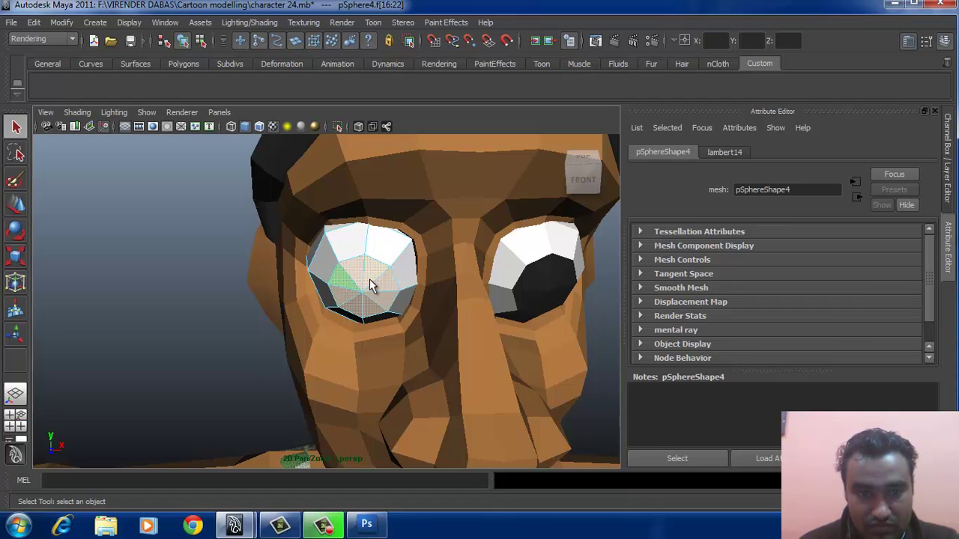
Assign the existing black pupil material to the selected faces of the right eyeball and return to object mode
{"action": "right_click", "coordinate": [367, 279]}
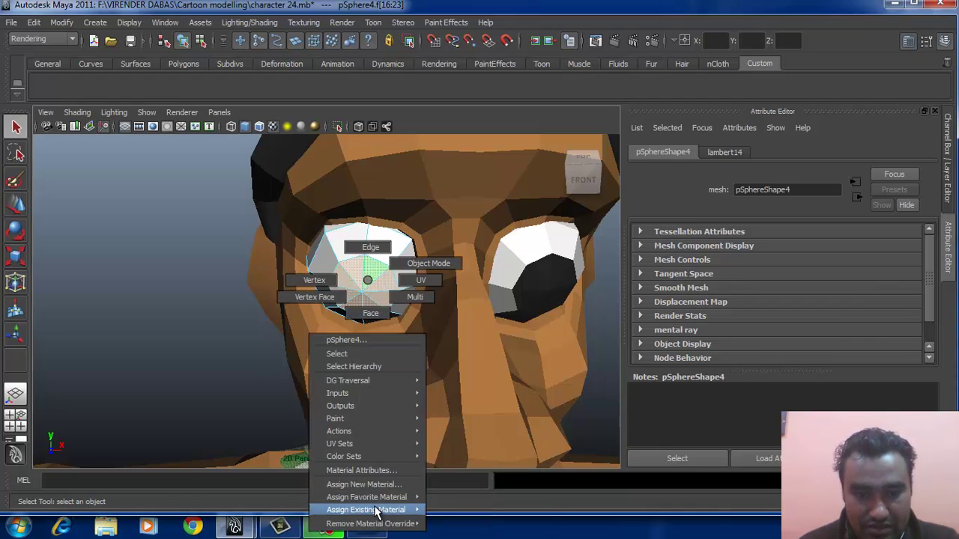
{"action": "mouse_move", "coordinate": [379, 509]}
{"action": "left_click", "coordinate": [457, 513]}
{"action": "left_click", "coordinate": [256, 320]}
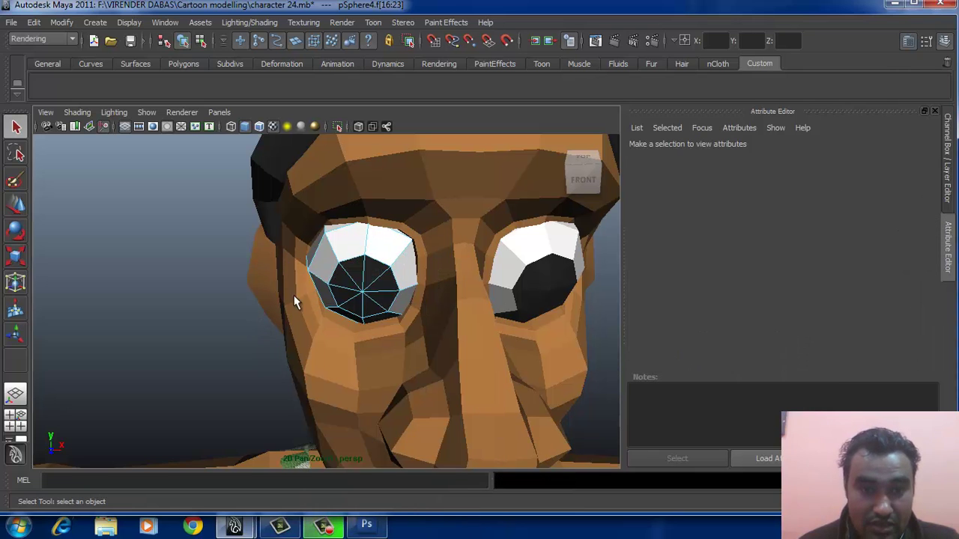
{"action": "scroll", "coordinate": [339, 285], "scroll_direction": "down", "scroll_amount": 10}
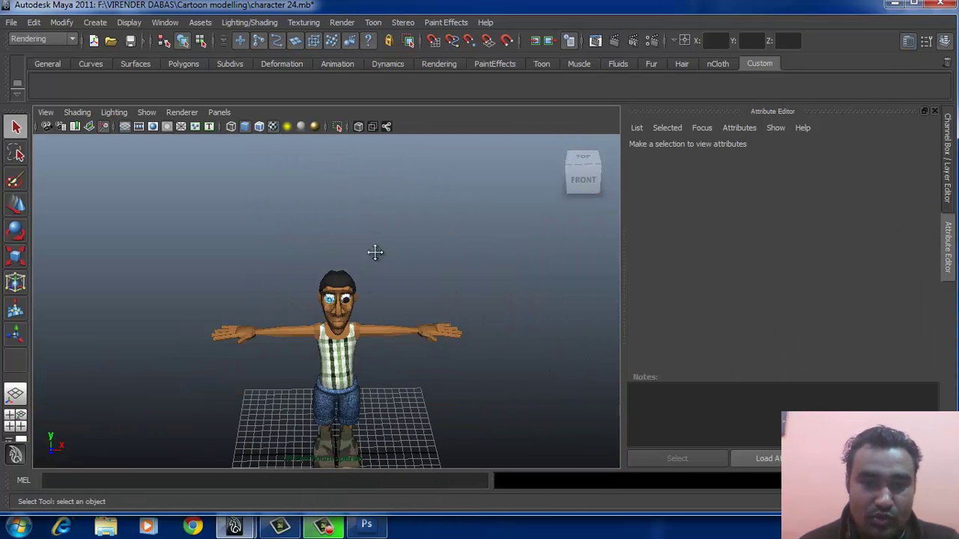
{"action": "left_click_drag", "start_coordinate": [409, 309], "coordinate": [375, 299]}
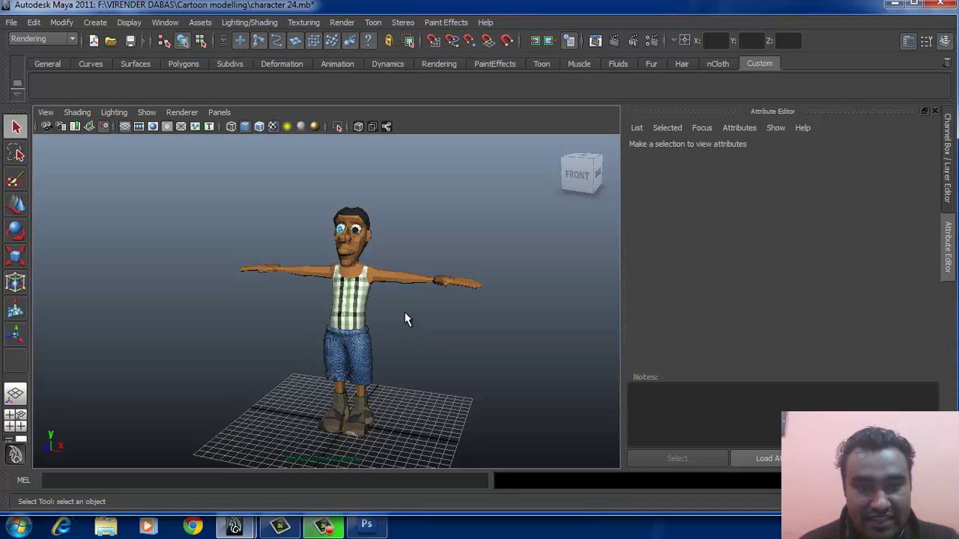
{"action": "right_click", "coordinate": [369, 217]}
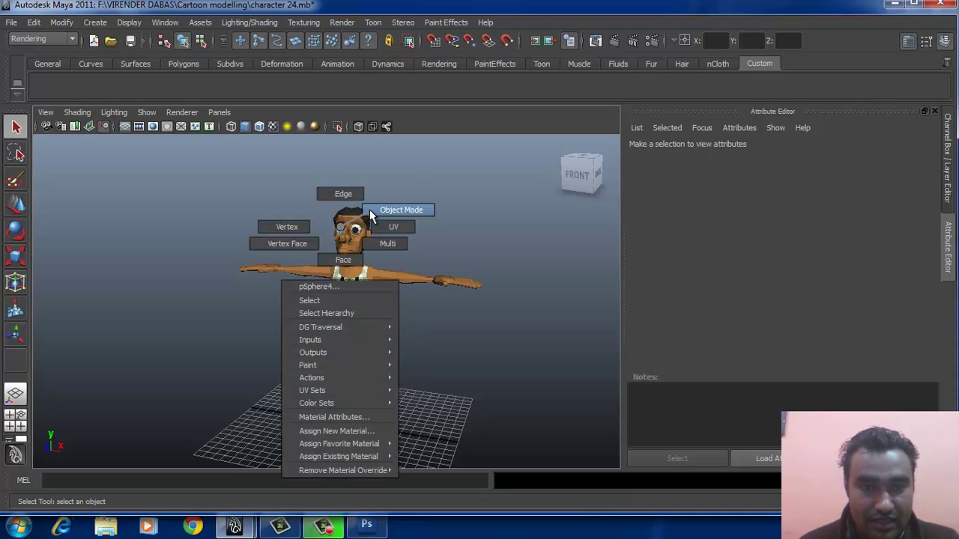
{"action": "left_click", "coordinate": [402, 210]}
Select all of the character's meshes, turn on smooth preview for them, and clear the selection
{"action": "left_click_drag", "start_coordinate": [379, 316], "coordinate": [227, 230]}
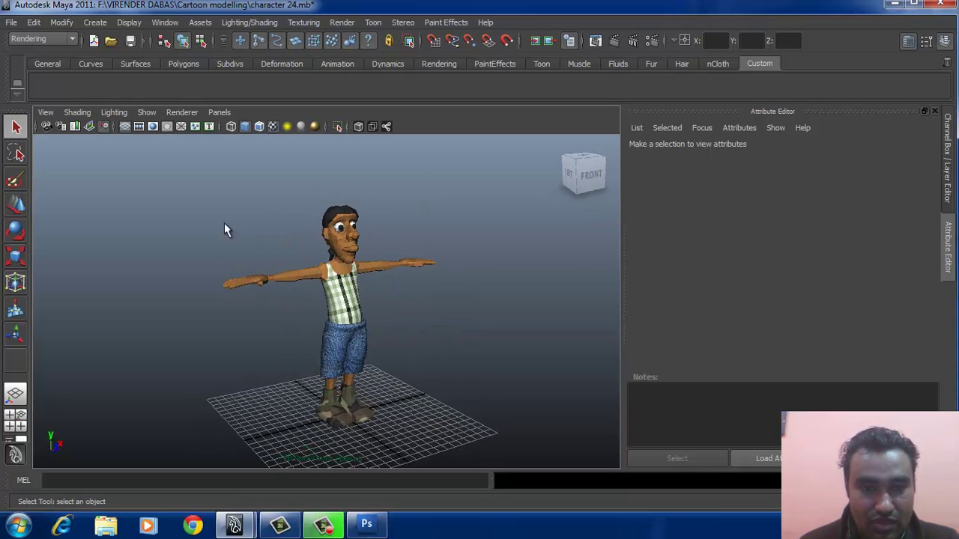
{"action": "left_click_drag", "start_coordinate": [508, 454], "coordinate": [195, 191]}
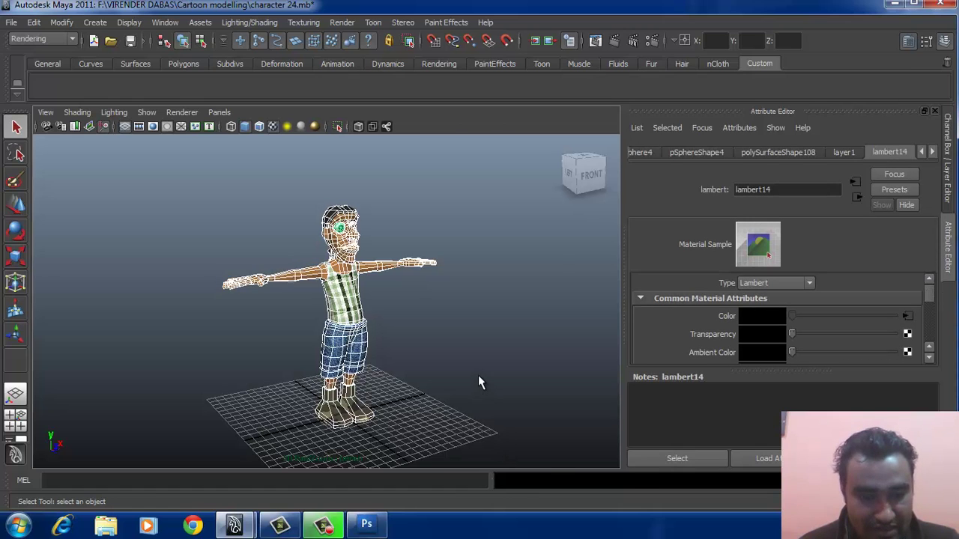
{"action": "key", "text": "3"}
{"action": "left_click", "coordinate": [465, 334]}
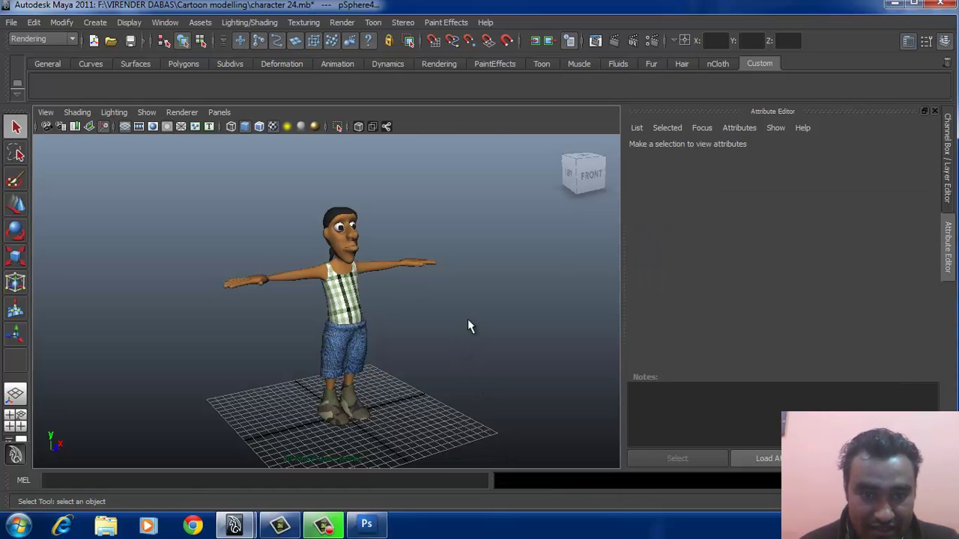
Display the character's left camouflage boot with smooth preview, viewed from behind, and clear the selection
{"action": "left_click_drag", "start_coordinate": [409, 317], "coordinate": [462, 353]}
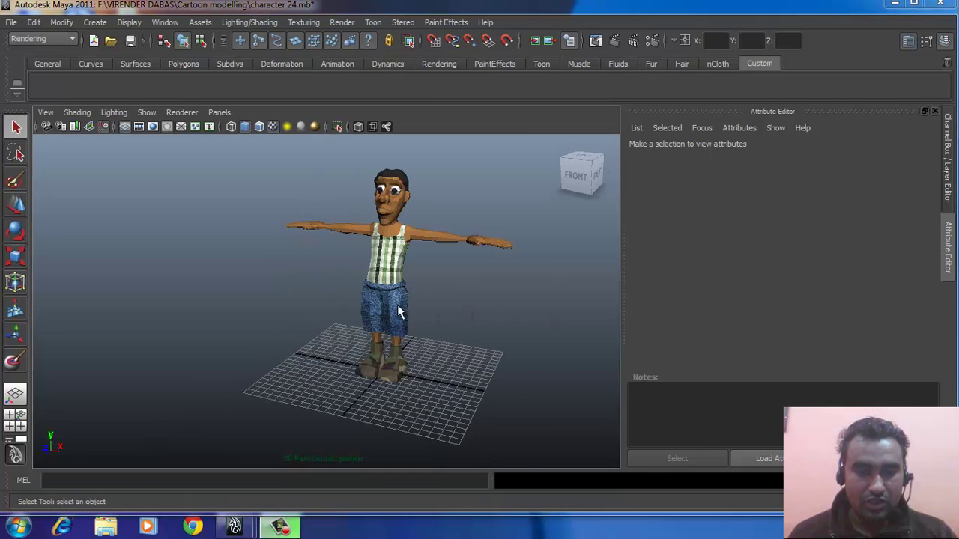
{"action": "left_click_drag", "start_coordinate": [399, 312], "coordinate": [375, 317]}
{"action": "scroll", "coordinate": [392, 278], "scroll_direction": "up", "scroll_amount": 6}
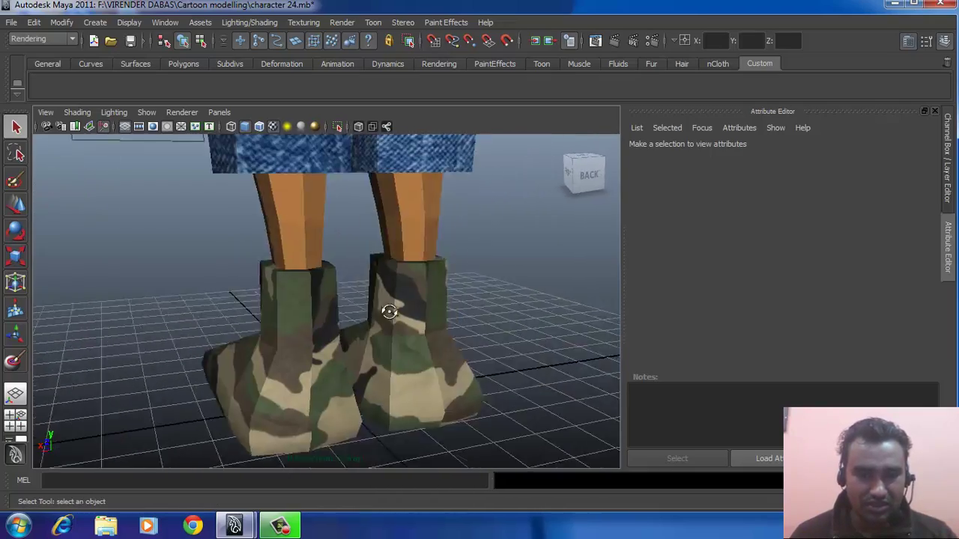
{"action": "scroll", "coordinate": [389, 312], "scroll_direction": "up", "scroll_amount": 8}
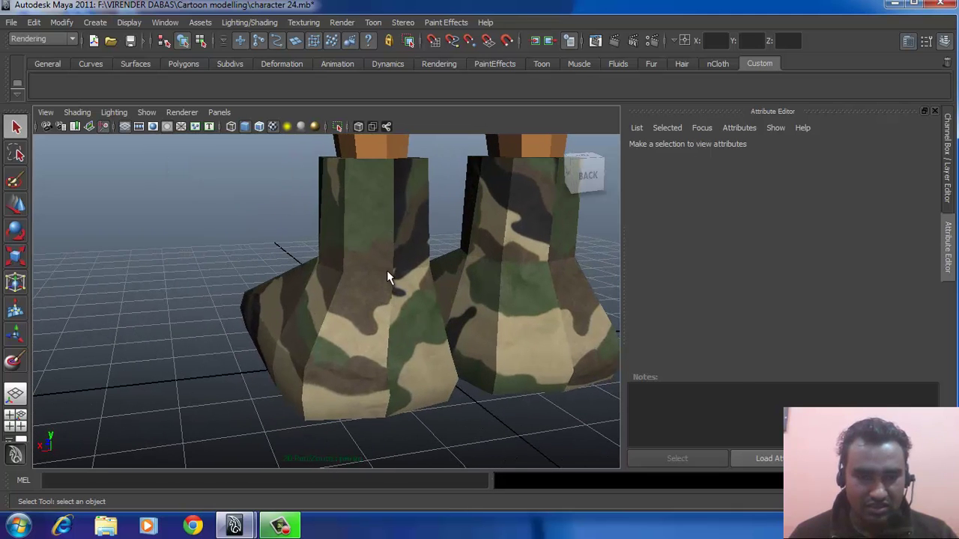
{"action": "left_click", "coordinate": [387, 277]}
{"action": "left_click_drag", "start_coordinate": [368, 274], "coordinate": [370, 235]}
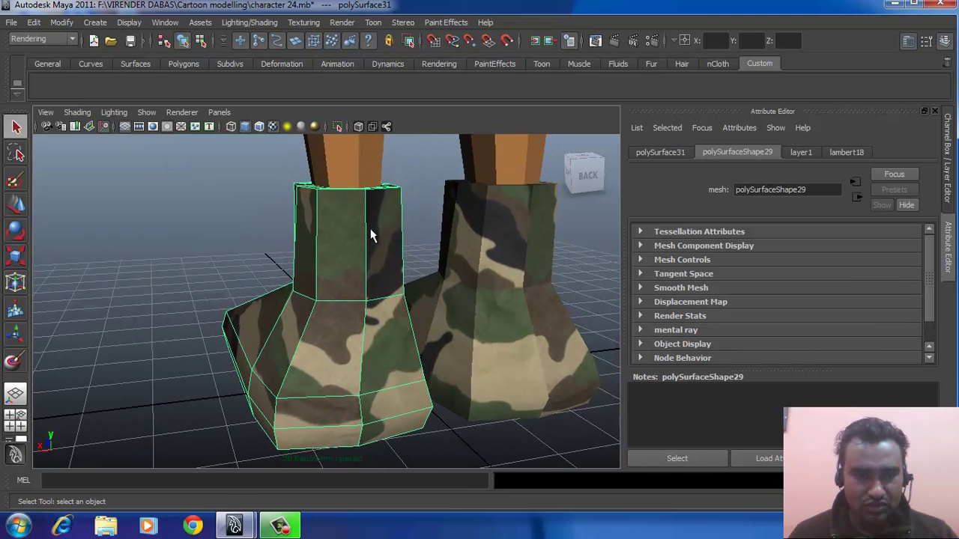
{"action": "left_click", "coordinate": [419, 197]}
{"action": "left_click_drag", "start_coordinate": [353, 261], "coordinate": [311, 279]}
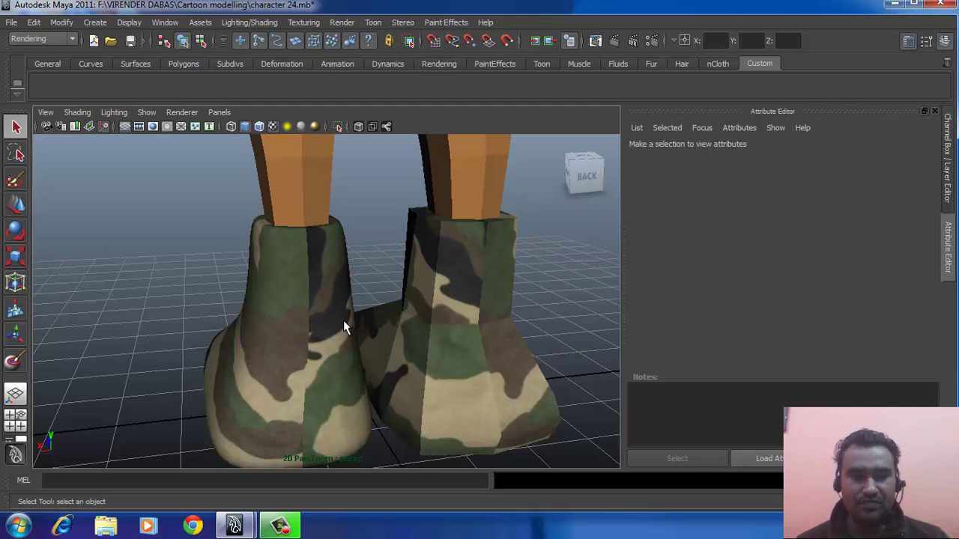
{"action": "left_click_drag", "start_coordinate": [343, 320], "coordinate": [365, 280], "text": "alt"}
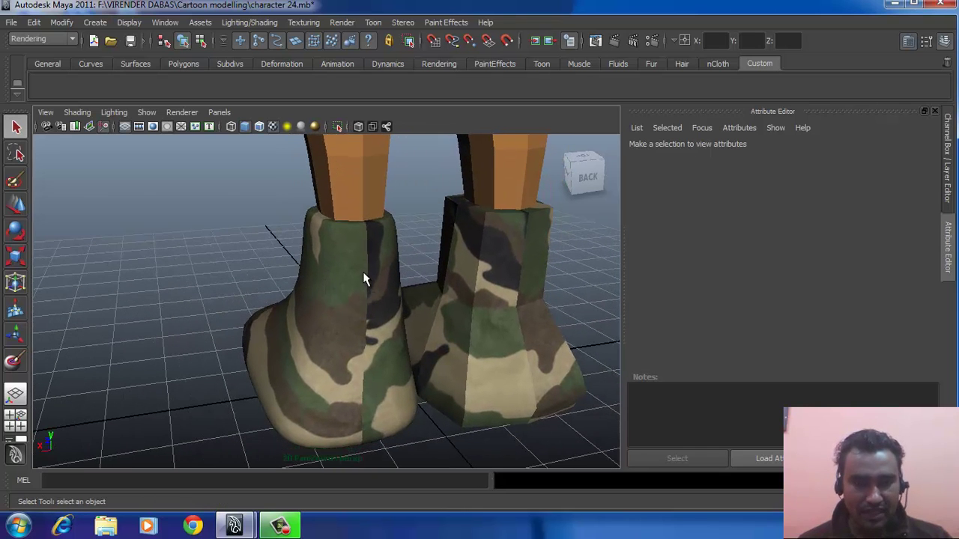
Select the smoothed camouflage boot and make its surface paintable for Paint Effects
{"action": "left_click", "coordinate": [363, 278]}
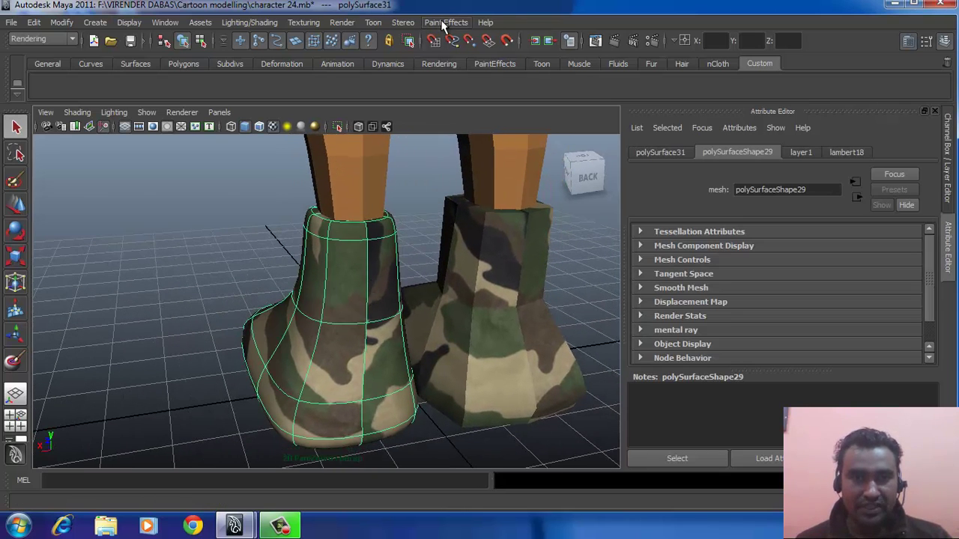
{"action": "left_click", "coordinate": [35, 39]}
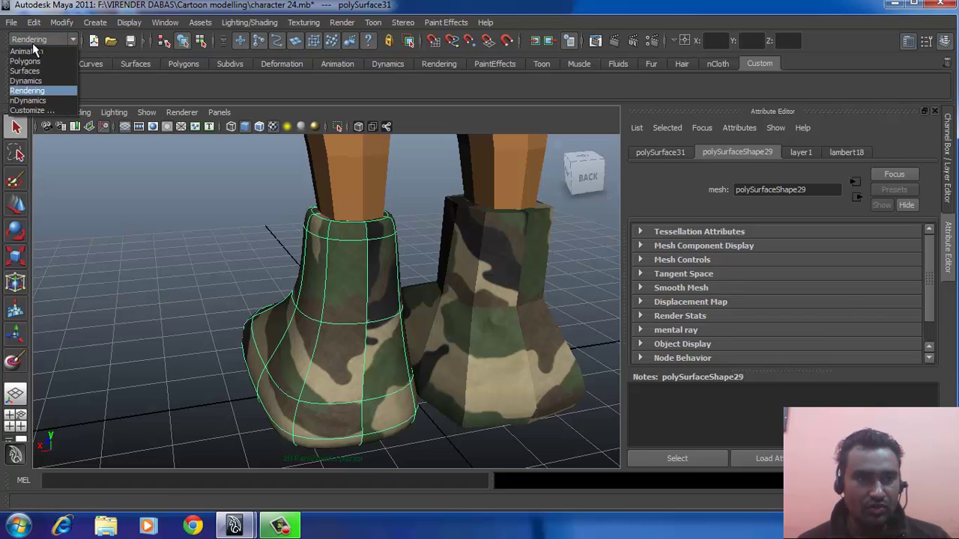
{"action": "left_click", "coordinate": [28, 90]}
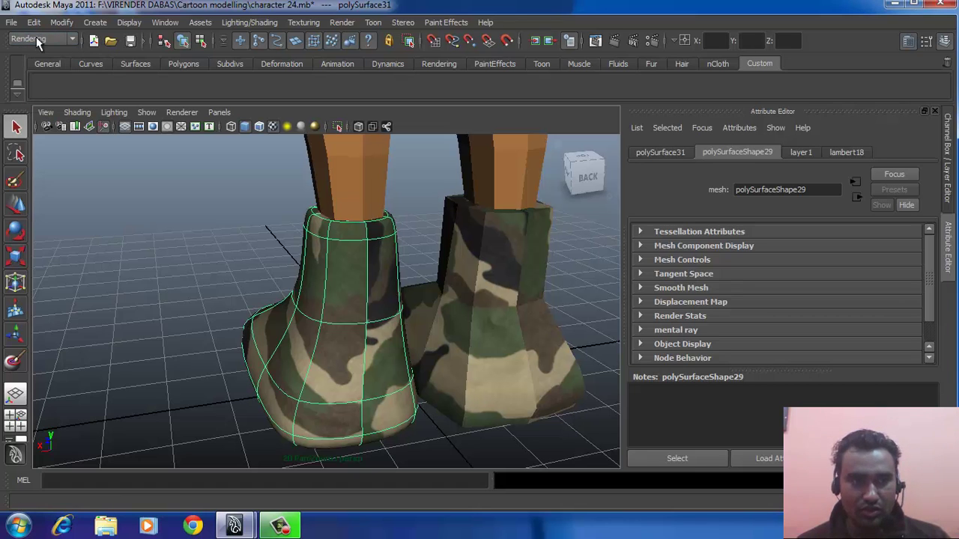
{"action": "left_click", "coordinate": [443, 23]}
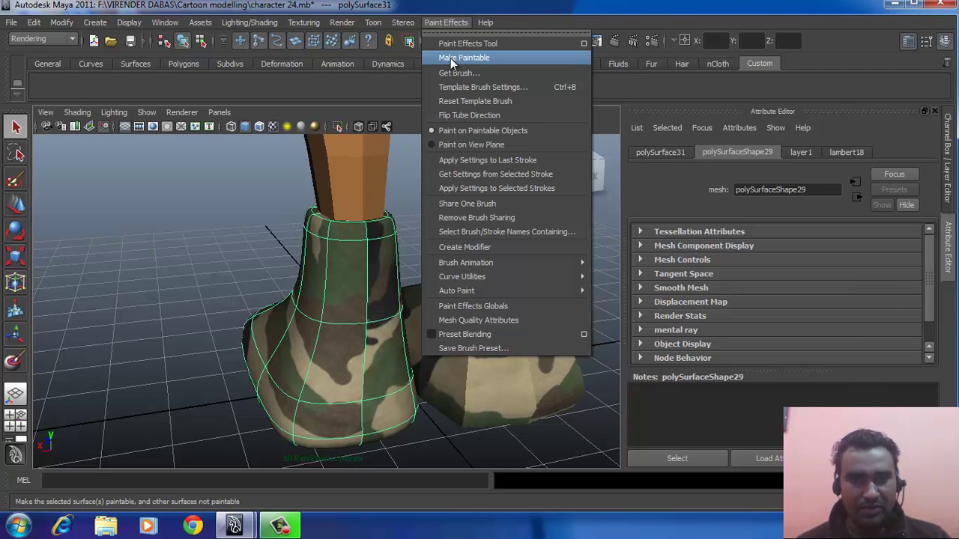
{"action": "left_click", "coordinate": [450, 58]}
{"action": "scroll", "coordinate": [406, 215], "scroll_direction": "down", "scroll_amount": 1}
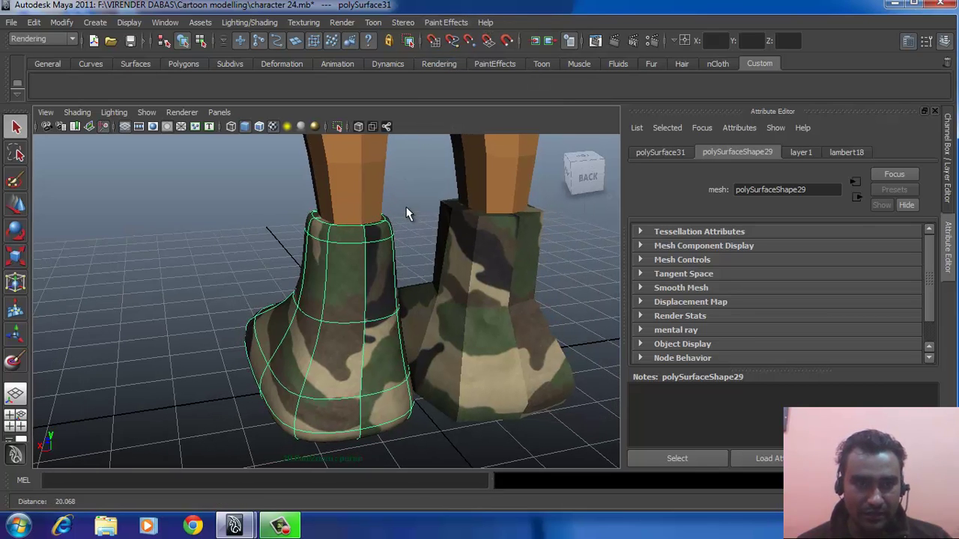
Activate the 3D Paint Tool with its settings for the selected boot and close the Attribute Editor
{"action": "left_click", "coordinate": [304, 23]}
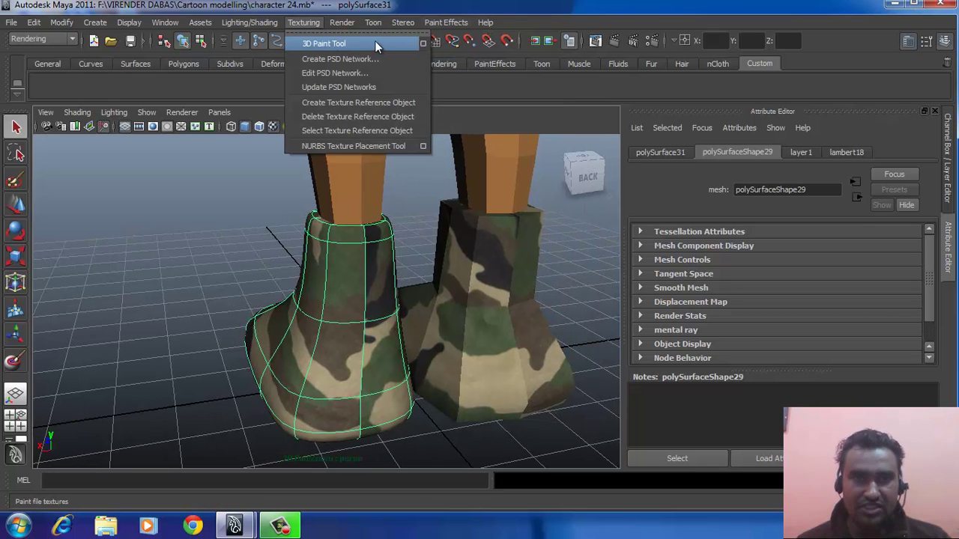
{"action": "left_click", "coordinate": [424, 44]}
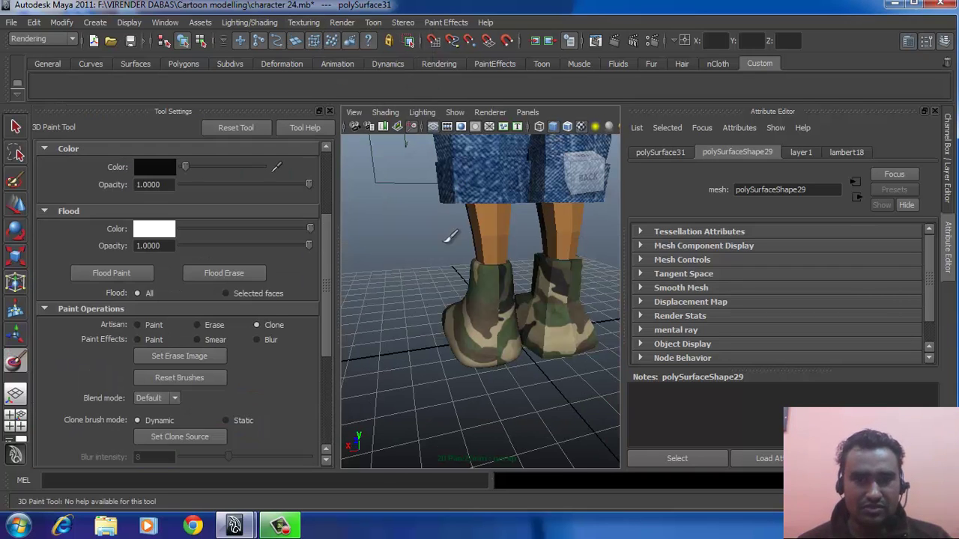
{"action": "left_click", "coordinate": [935, 111]}
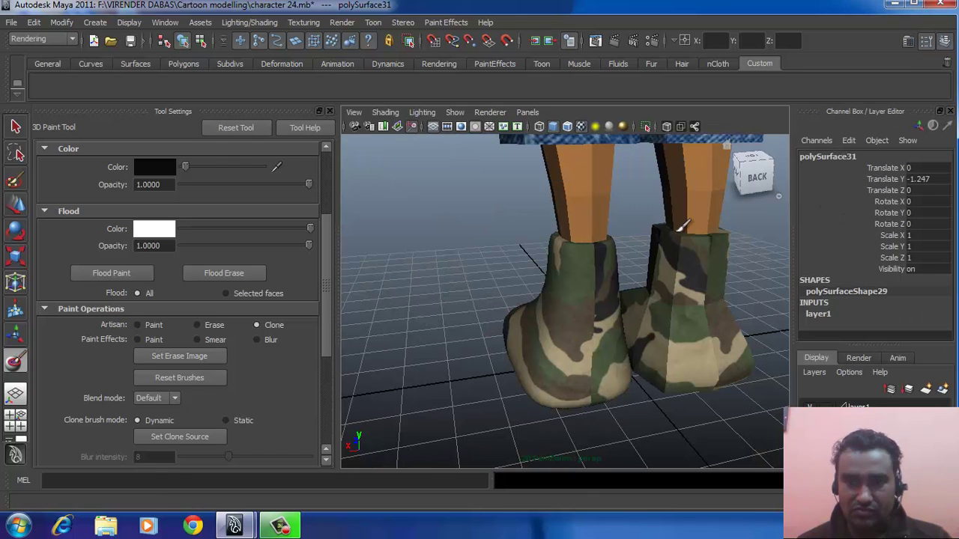
{"action": "scroll", "coordinate": [585, 303], "scroll_direction": "down", "scroll_amount": 3}
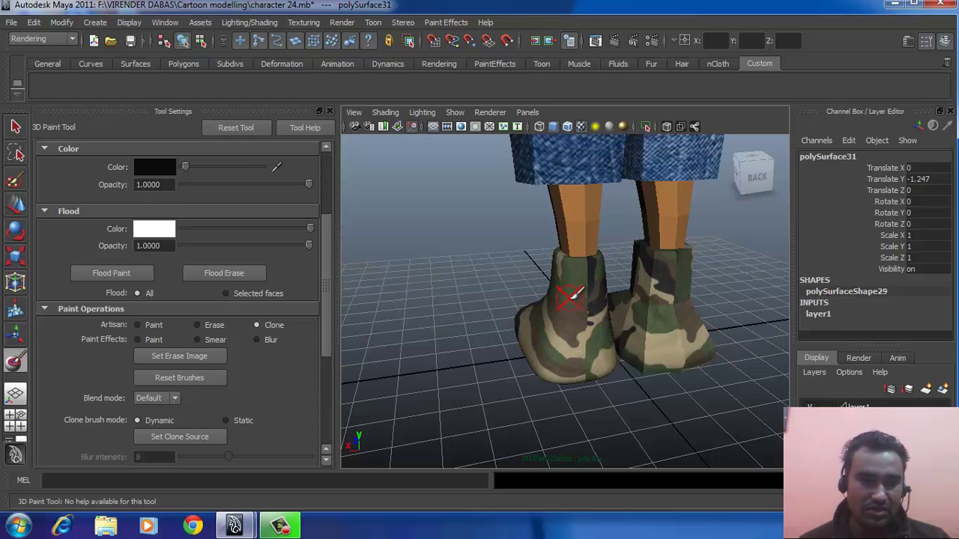
{"action": "scroll", "coordinate": [576, 329], "scroll_direction": "up", "scroll_amount": 4}
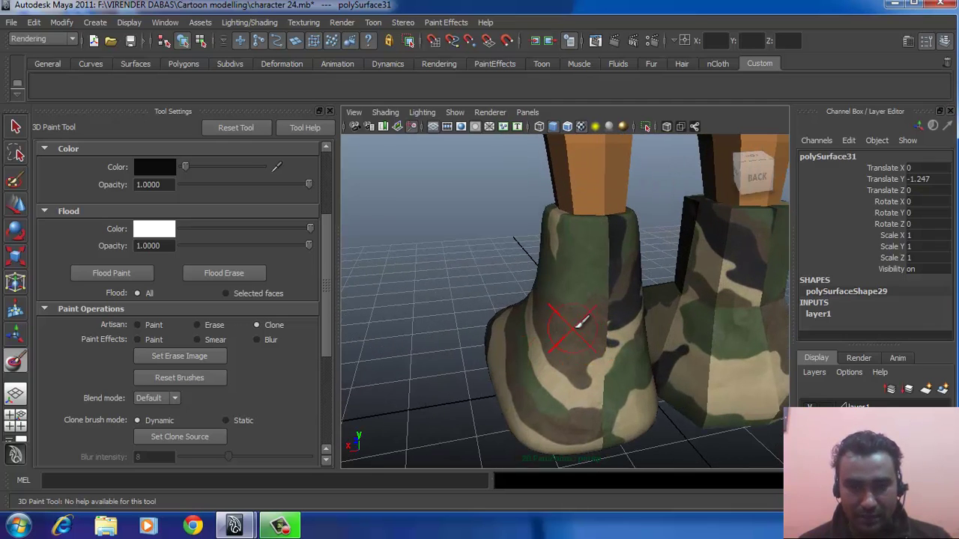
Shrink the paint brush and set a clone source on the back of the smoothed boot
{"action": "key", "text": "b"}
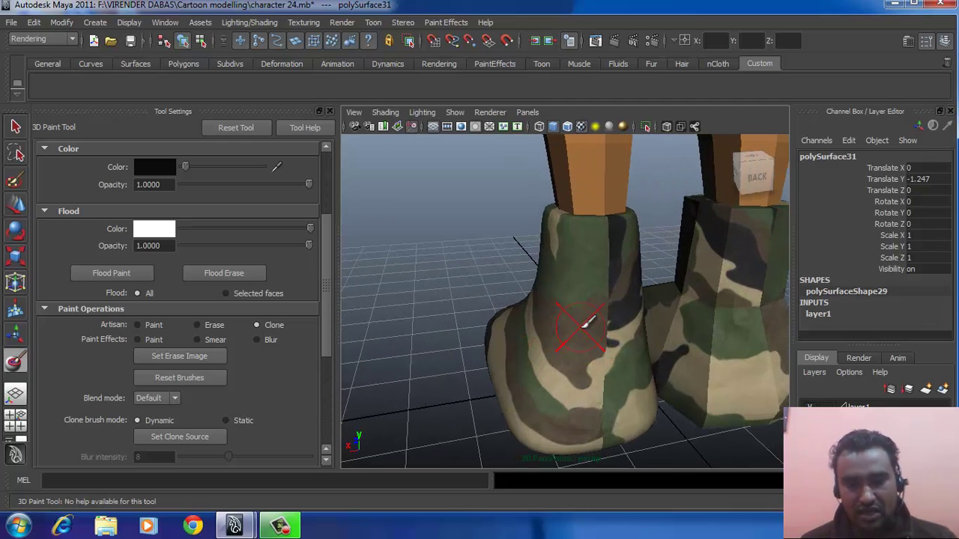
{"action": "mouse_move", "coordinate": [580, 325]}
{"action": "left_mouse_down"}
{"action": "mouse_move", "coordinate": [660, 328]}
{"action": "mouse_move", "coordinate": [565, 330]}
{"action": "mouse_move", "coordinate": [567, 322]}
{"action": "mouse_move", "coordinate": [473, 337]}
{"action": "mouse_move", "coordinate": [442, 252]}
{"action": "left_mouse_up"}
{"action": "left_click_drag", "start_coordinate": [526, 331], "coordinate": [510, 332]}
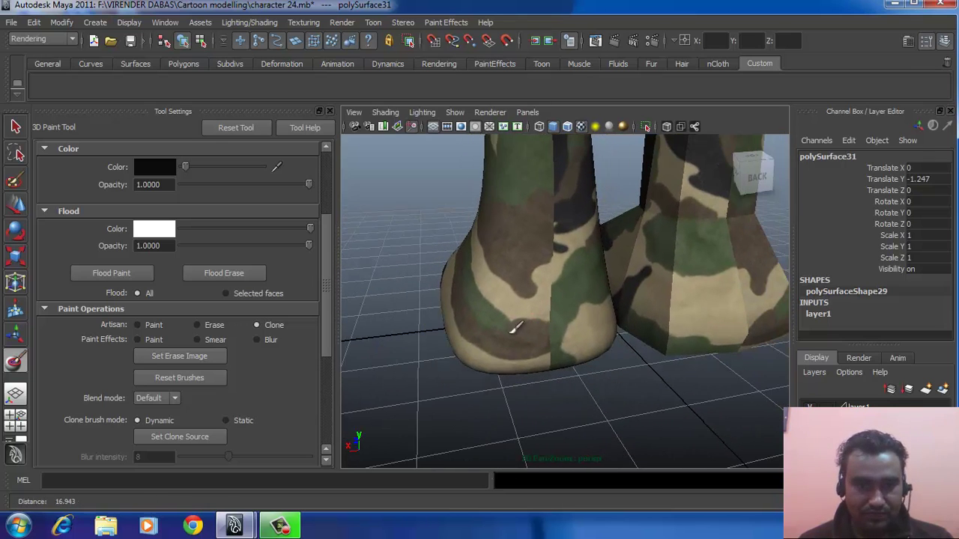
{"action": "left_click", "coordinate": [180, 436]}
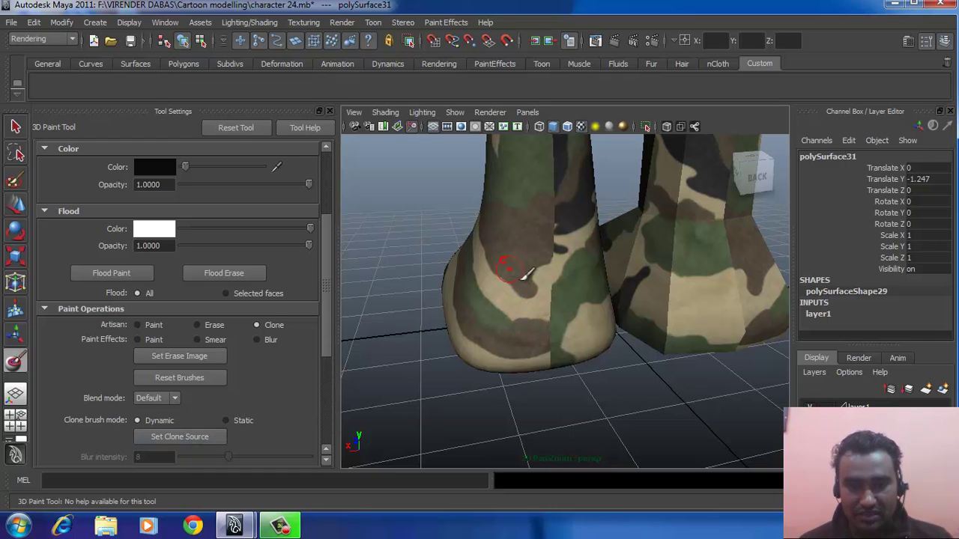
Clone the camouflage pattern across the vertical texture seam on the back of the boot to blend both sides
{"action": "scroll", "coordinate": [552, 278], "scroll_direction": "up", "scroll_amount": 5}
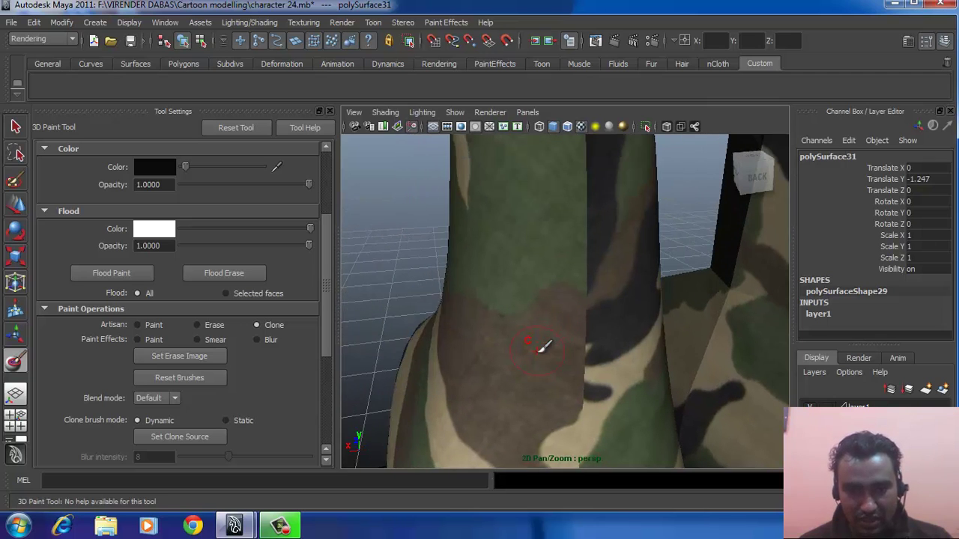
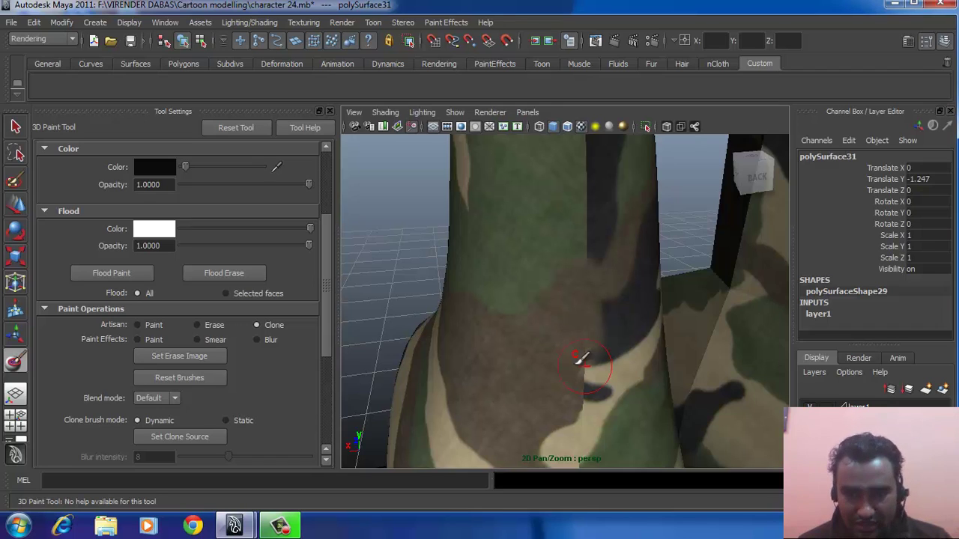
{"action": "scroll", "coordinate": [581, 359], "scroll_direction": "up", "scroll_amount": 3}
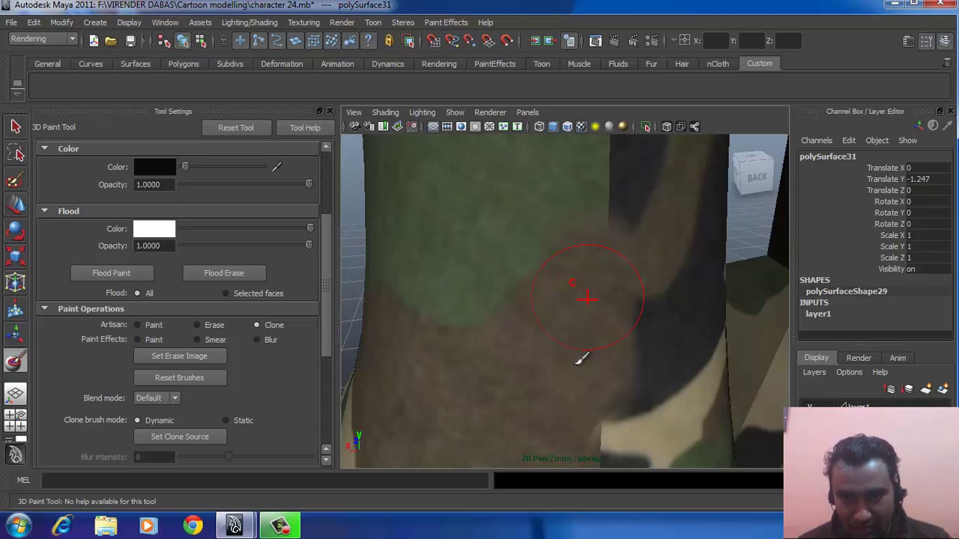
{"action": "scroll", "coordinate": [582, 359], "scroll_direction": "down", "scroll_amount": 5}
{"action": "left_click_drag", "start_coordinate": [574, 364], "coordinate": [577, 362]}
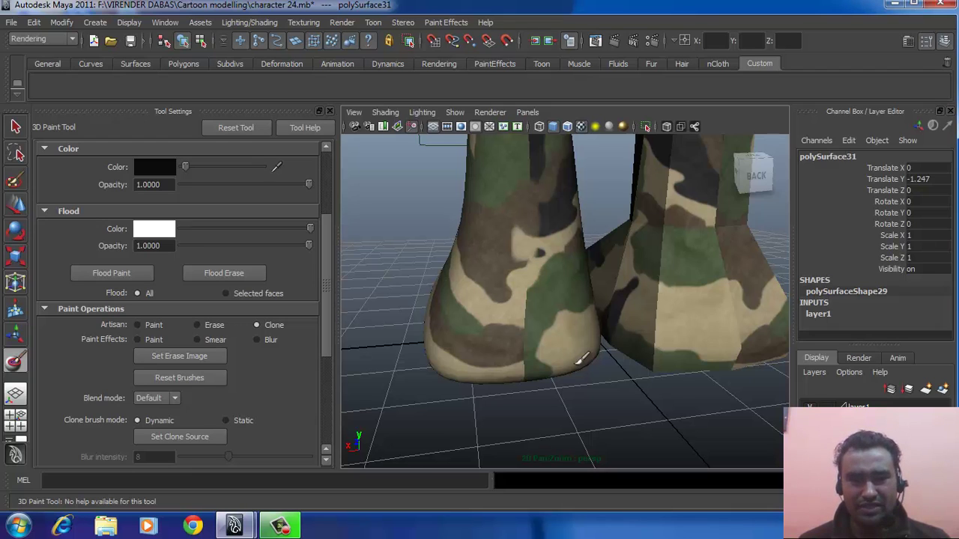
{"action": "left_click_drag", "start_coordinate": [533, 254], "coordinate": [522, 324]}
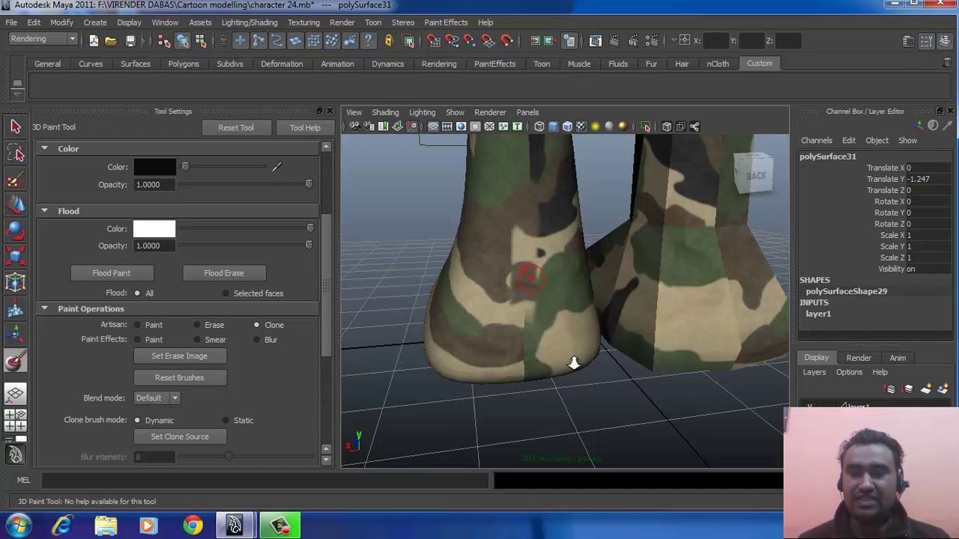
Leave the paint tool, display the denim shorts with smooth preview, and clear the selection
{"action": "scroll", "coordinate": [574, 364], "scroll_direction": "down", "scroll_amount": 5}
{"action": "key", "text": "q"}
{"action": "left_click_drag", "start_coordinate": [574, 364], "coordinate": [574, 368]}
{"action": "left_click", "coordinate": [574, 367]}
{"action": "key", "text": "3"}
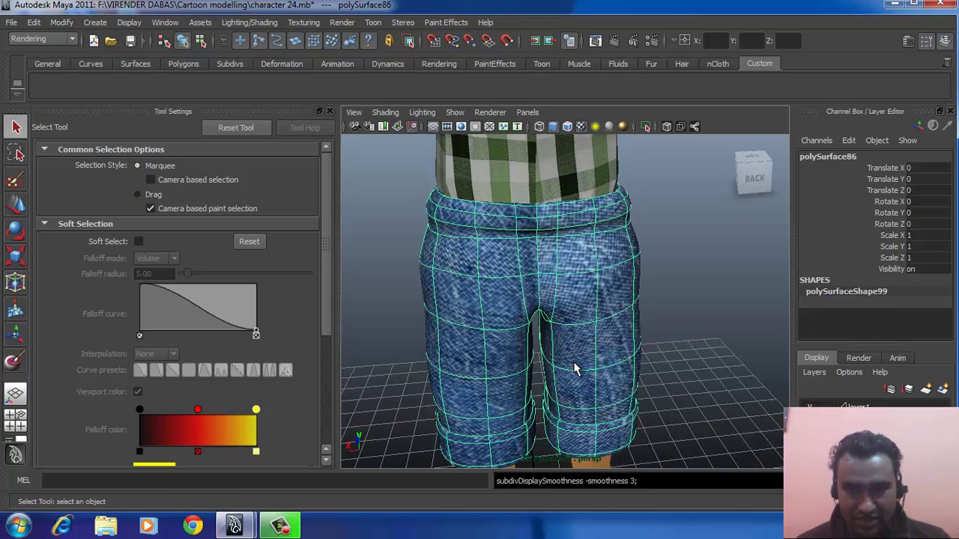
{"action": "left_click", "coordinate": [574, 368], "text": "ctrl"}
{"action": "left_click_drag", "start_coordinate": [574, 368], "coordinate": [576, 368]}
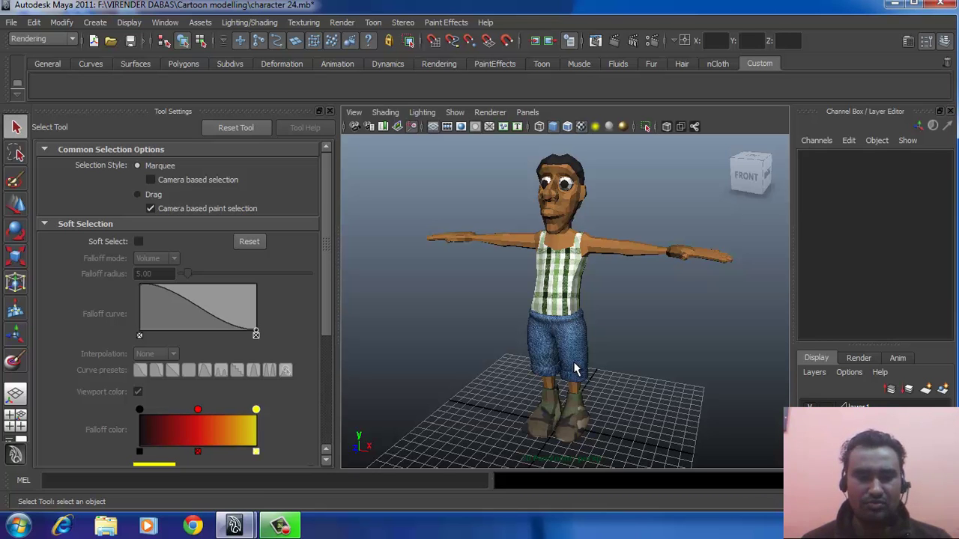
Hide the tool settings and display the whole character shaded without textures
{"action": "key", "text": "ctrl+shift+t"}
{"action": "key", "text": "5"}
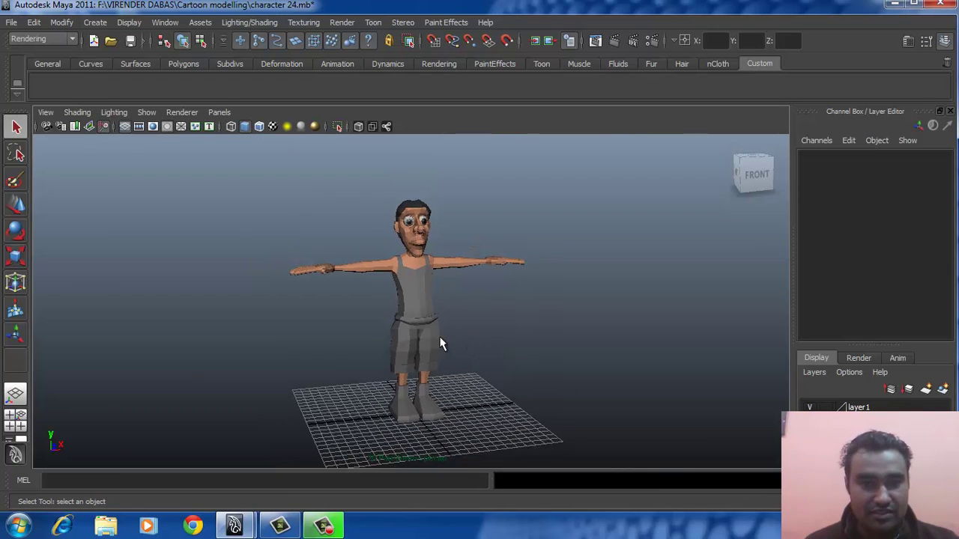